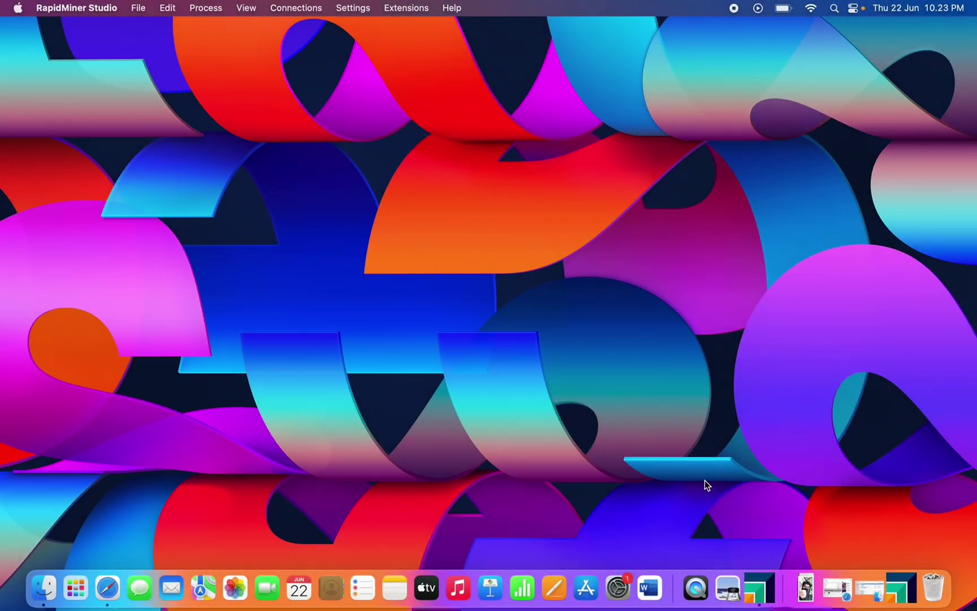
Step: Bring up RapidMiner Studio and add a Read CSV operator to the empty process
click(754, 570)
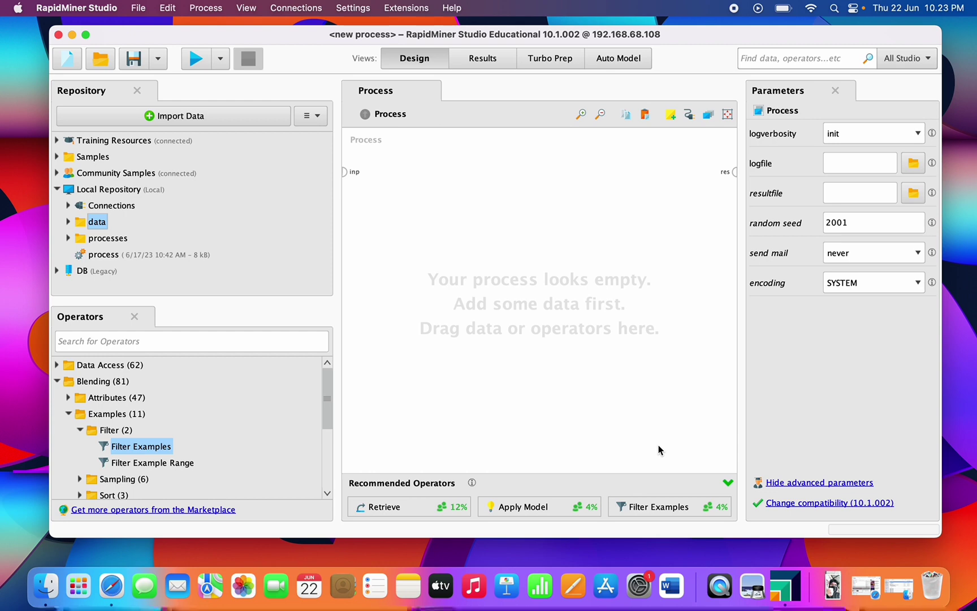
click(293, 343)
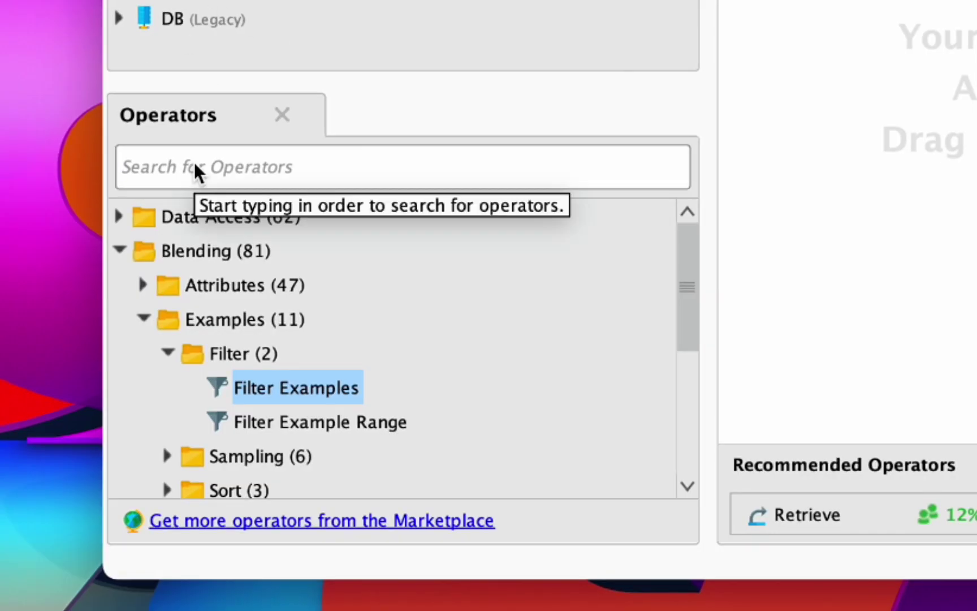
text(read cs)
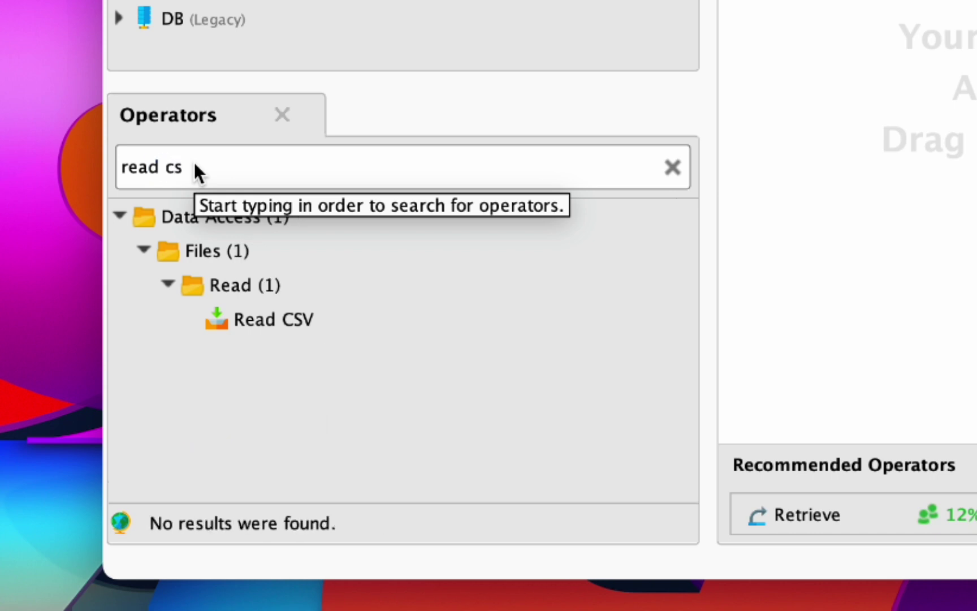
click(243, 320)
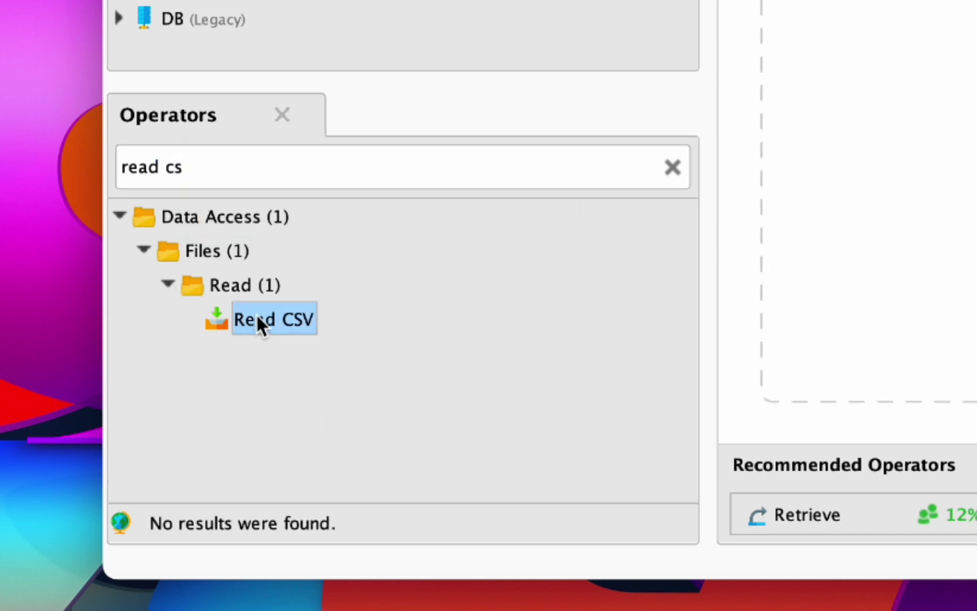
drag(256, 314, 871, 0)
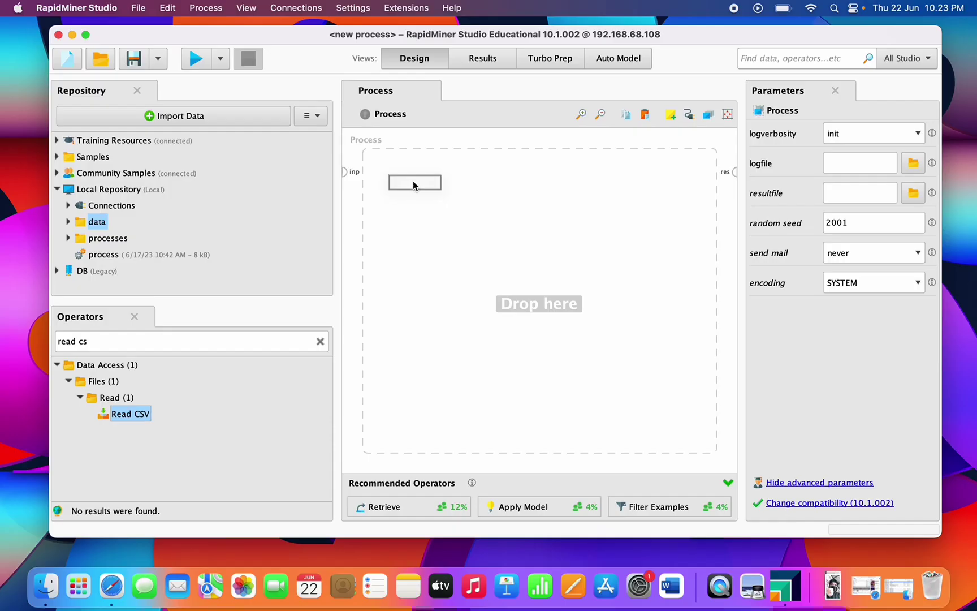
drag(414, 185, 411, 179)
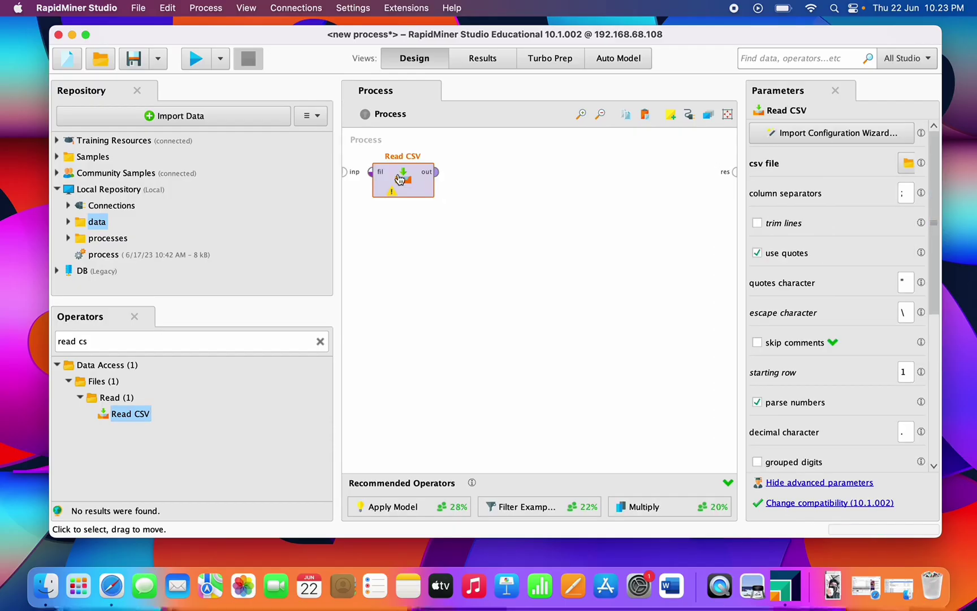
Step: Load Hujan data fix 2.csv from the Hujan data folder into Read CSV, accepting the detected data format
double_click(400, 179)
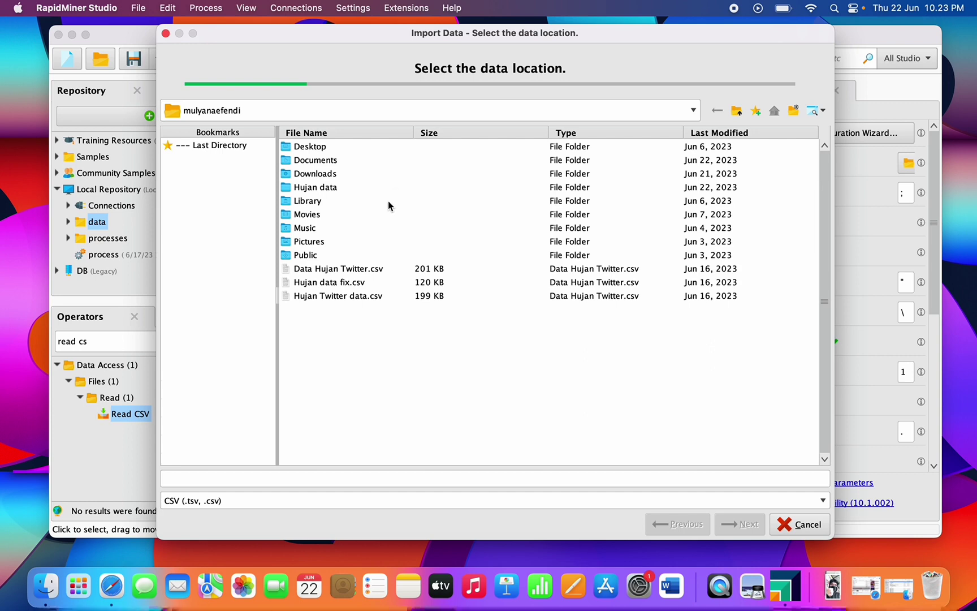
double_click(316, 187)
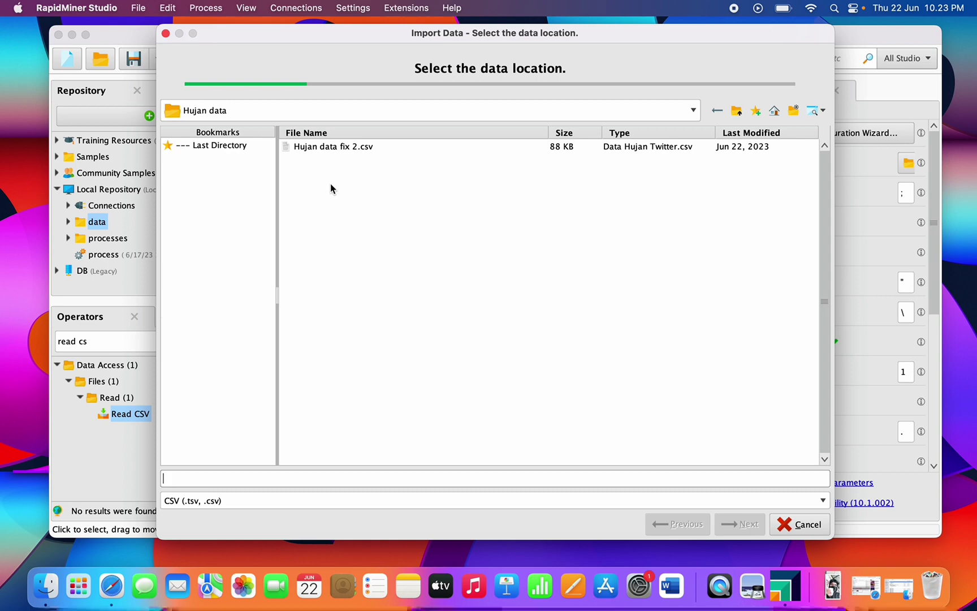
click(345, 147)
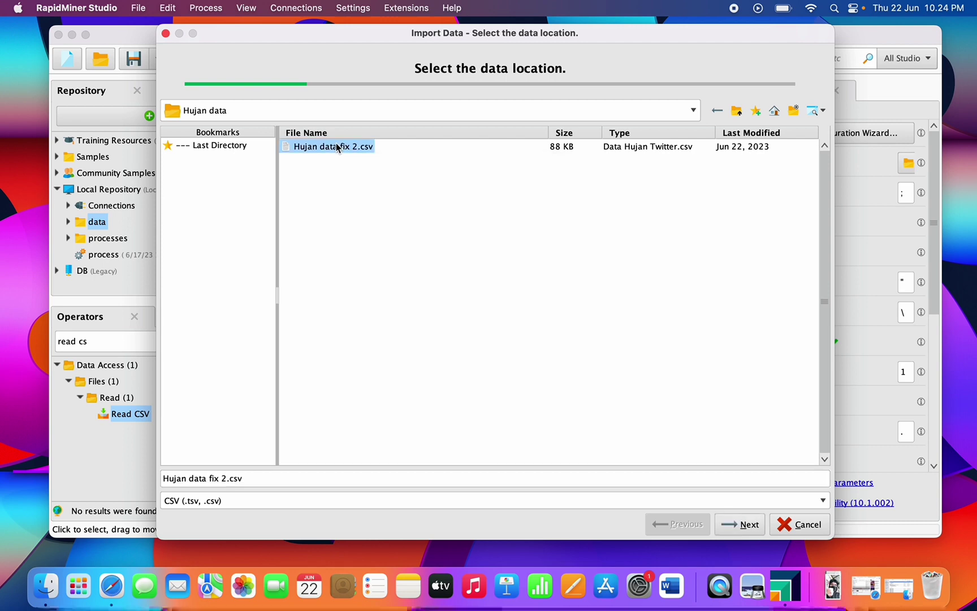
click(747, 526)
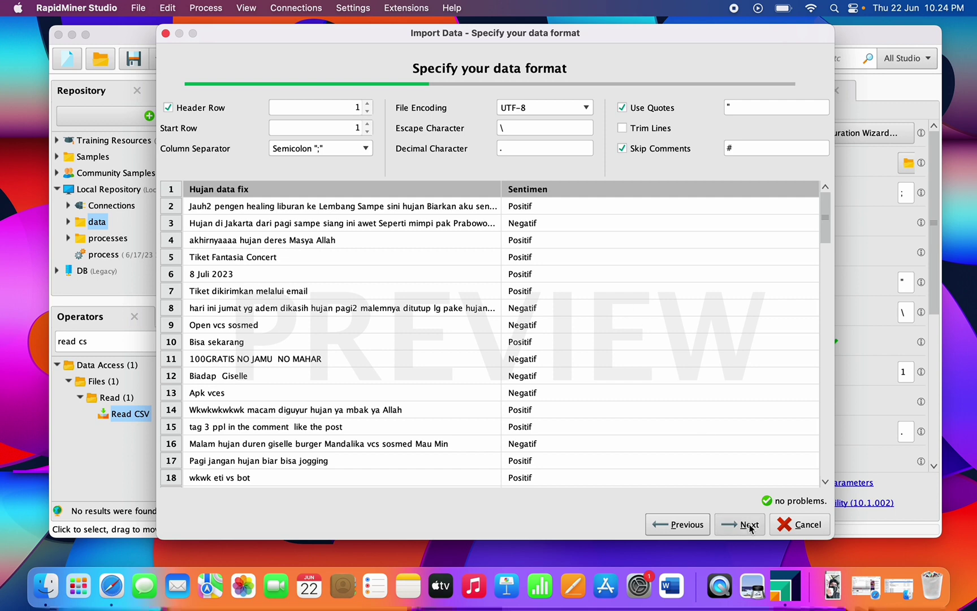
click(749, 527)
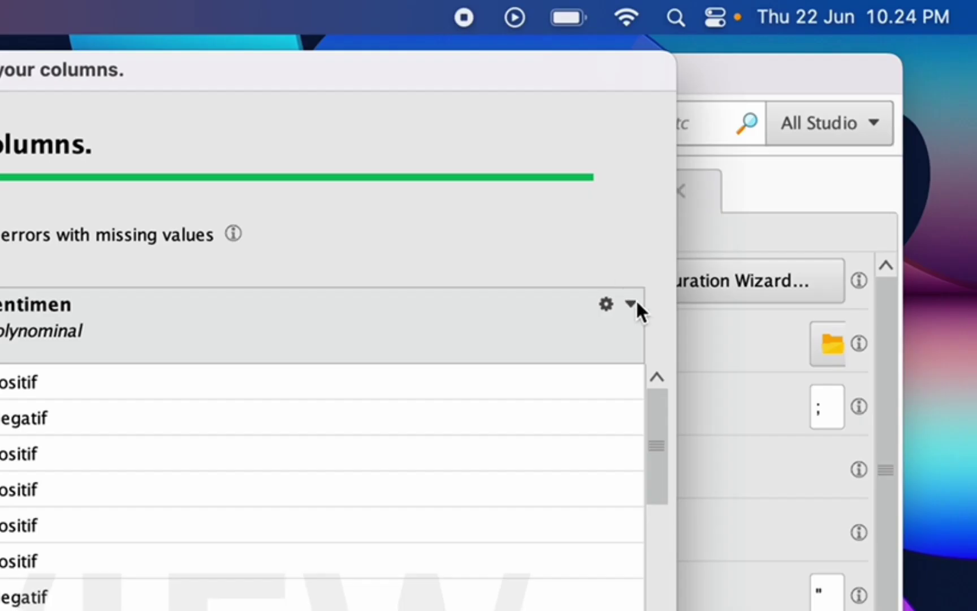
Step: Assign the label role to the Sentimen column and finish the CSV import
click(634, 303)
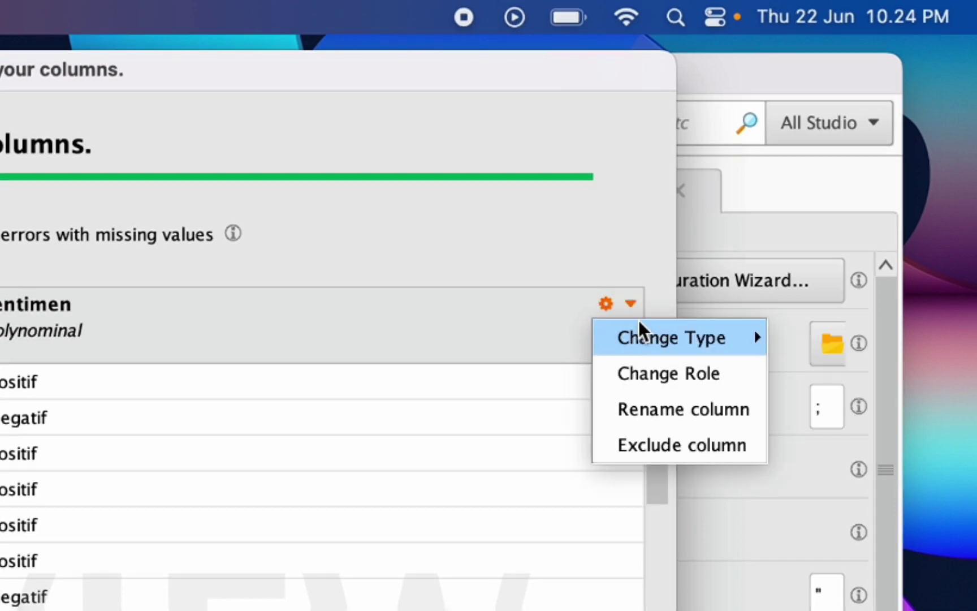
click(650, 362)
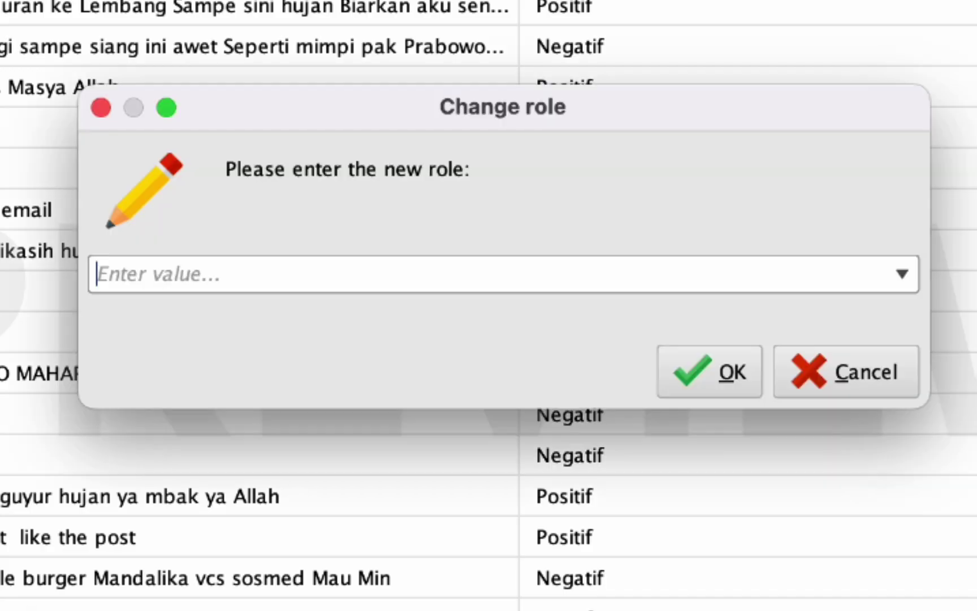
click(898, 273)
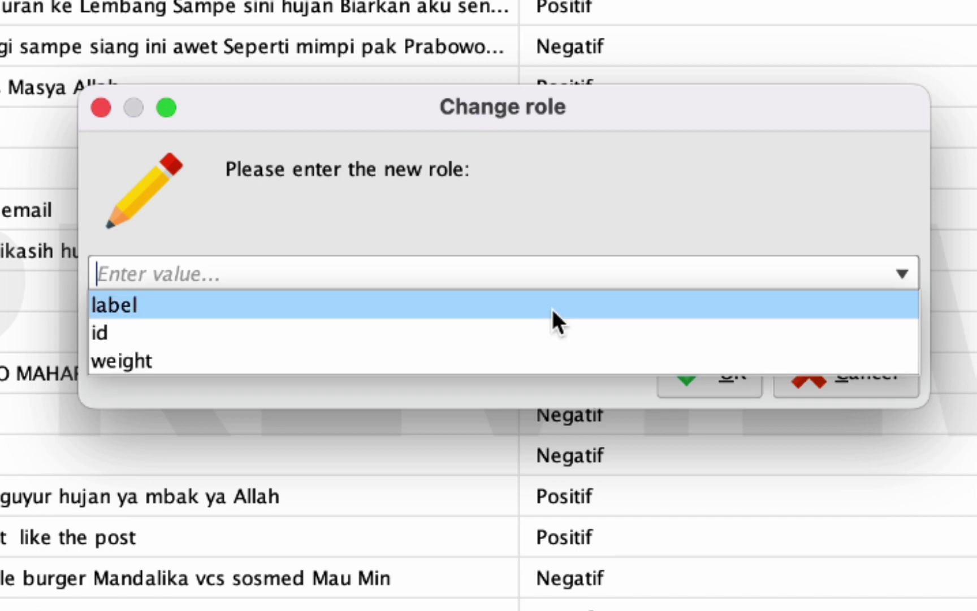
click(552, 308)
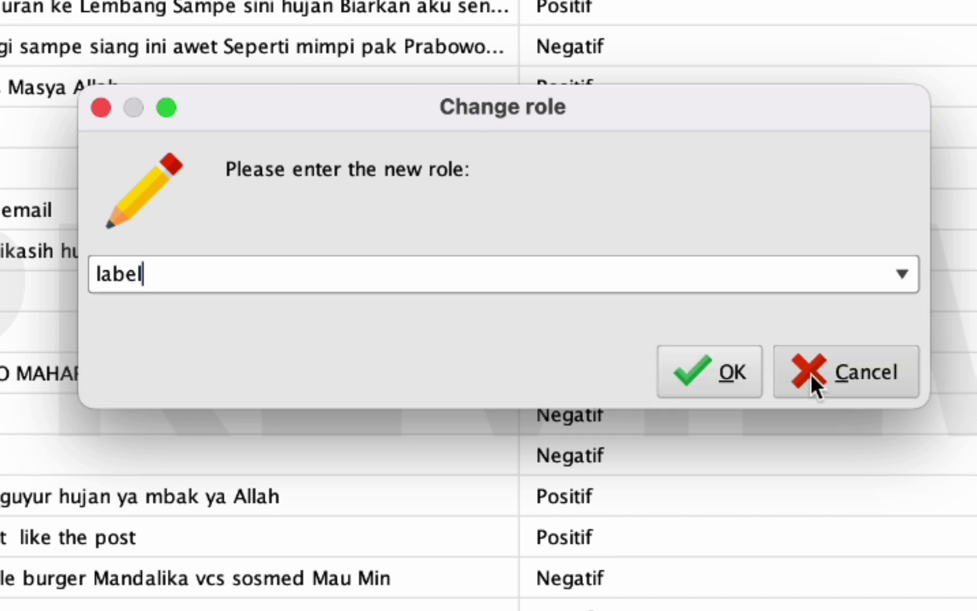
click(724, 371)
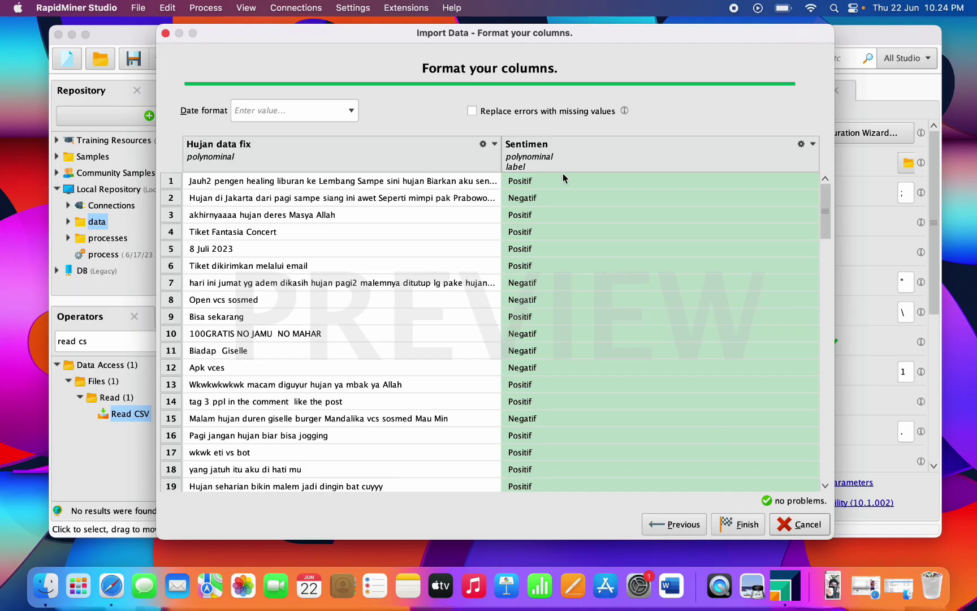
click(744, 524)
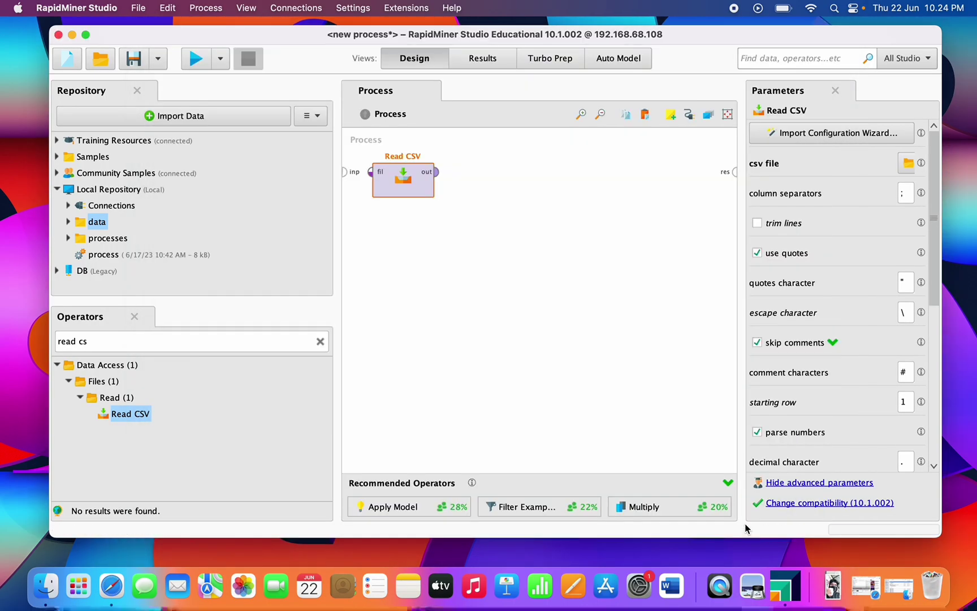
Step: Add a Filter Examples operator beside Read CSV and connect the Read CSV output to its example input
click(320, 341)
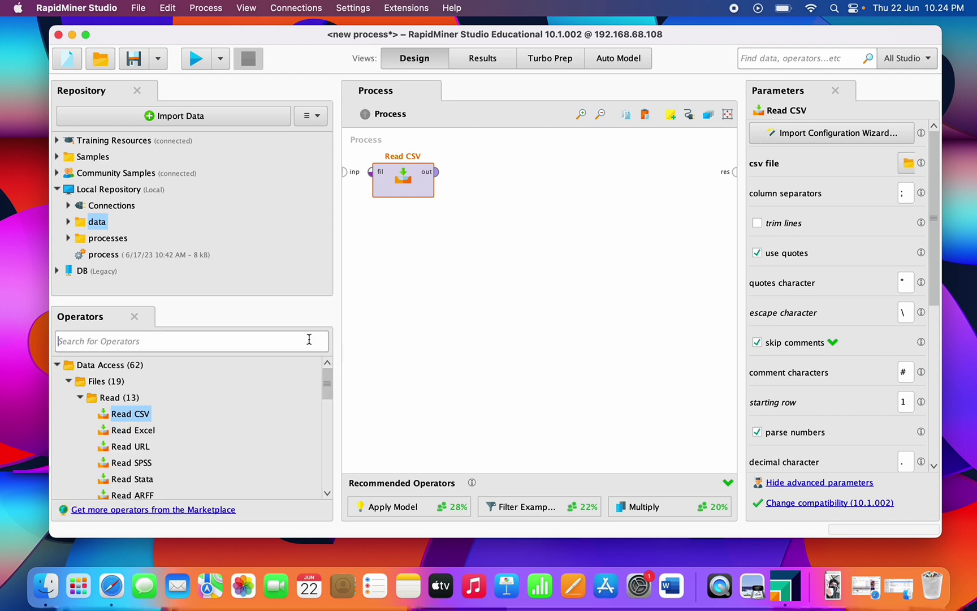
click(157, 340)
text(filter)
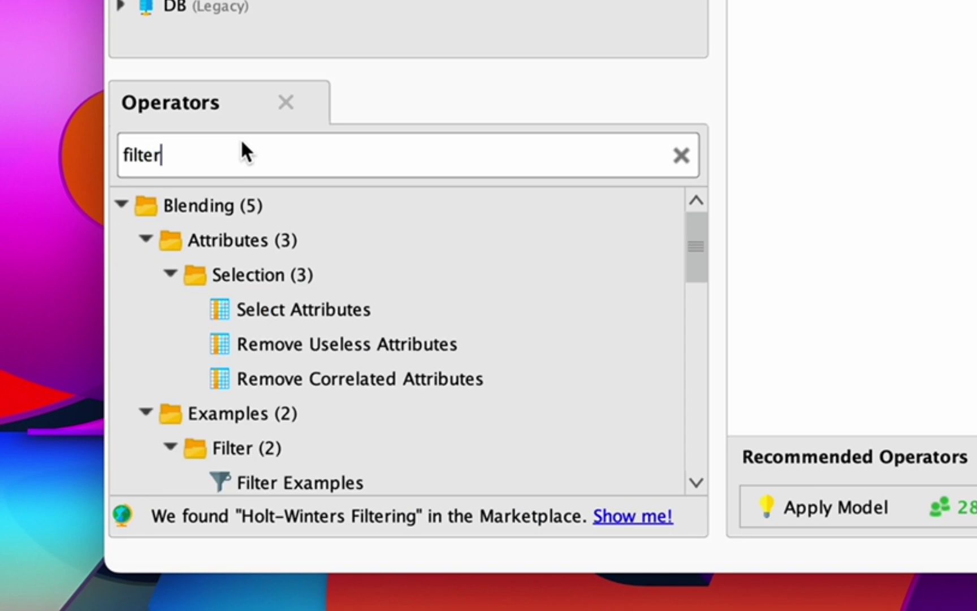
scroll(254, 249, down, 3)
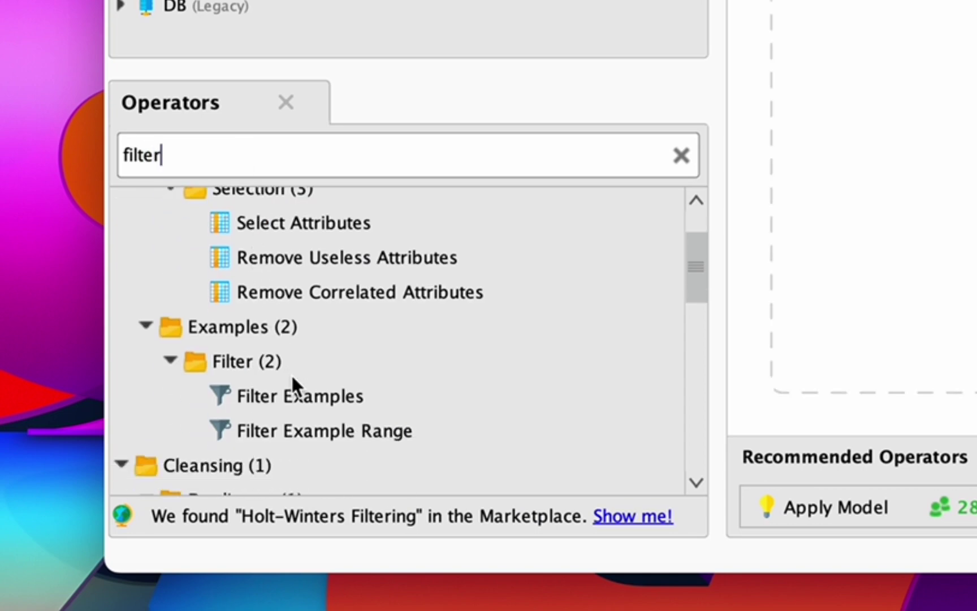
click(297, 394)
drag(365, 354, 976, 0)
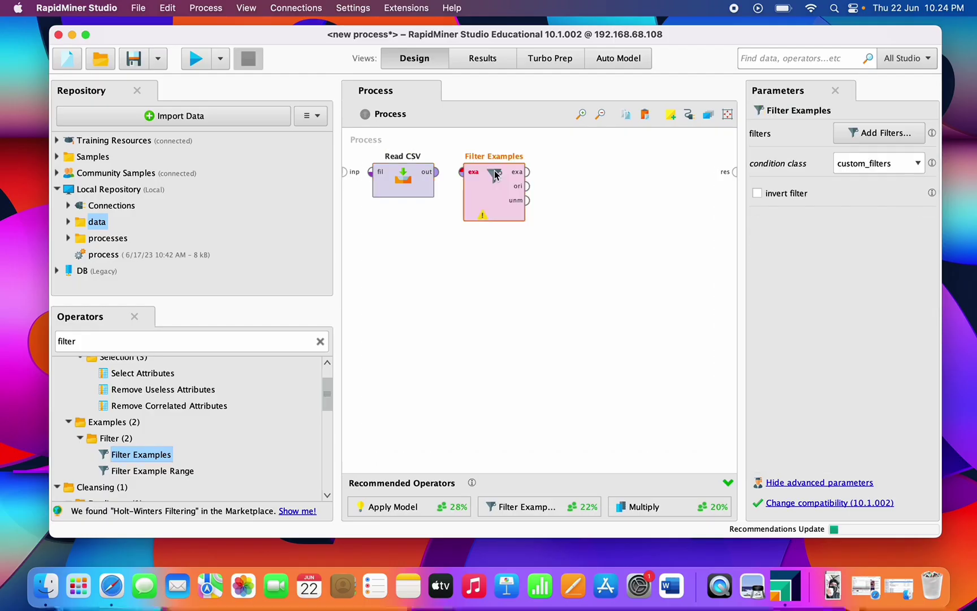
click(436, 173)
click(464, 173)
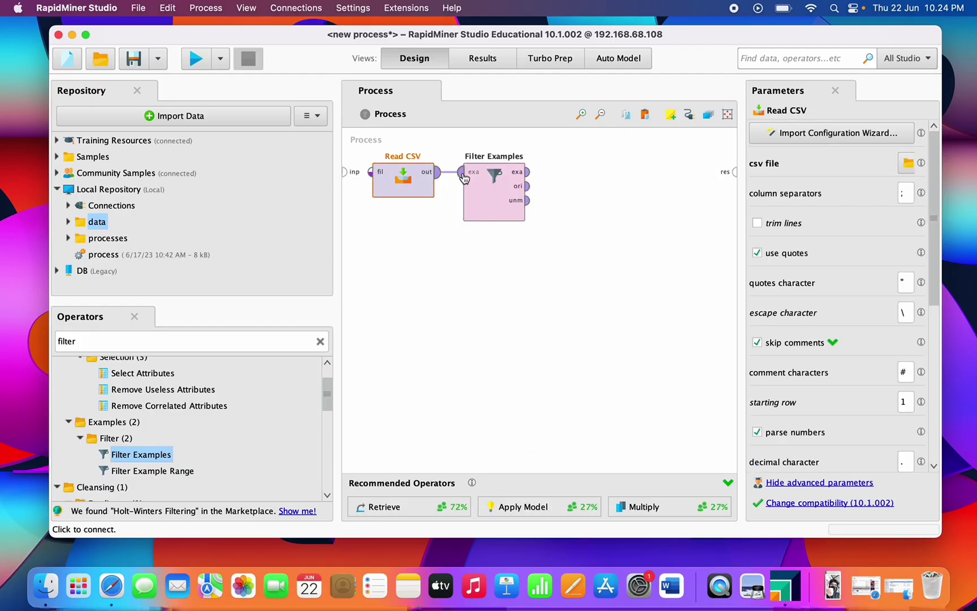
Step: Define a Filter Examples condition that keeps rows where Sentimen is not missing
click(491, 180)
double_click(492, 181)
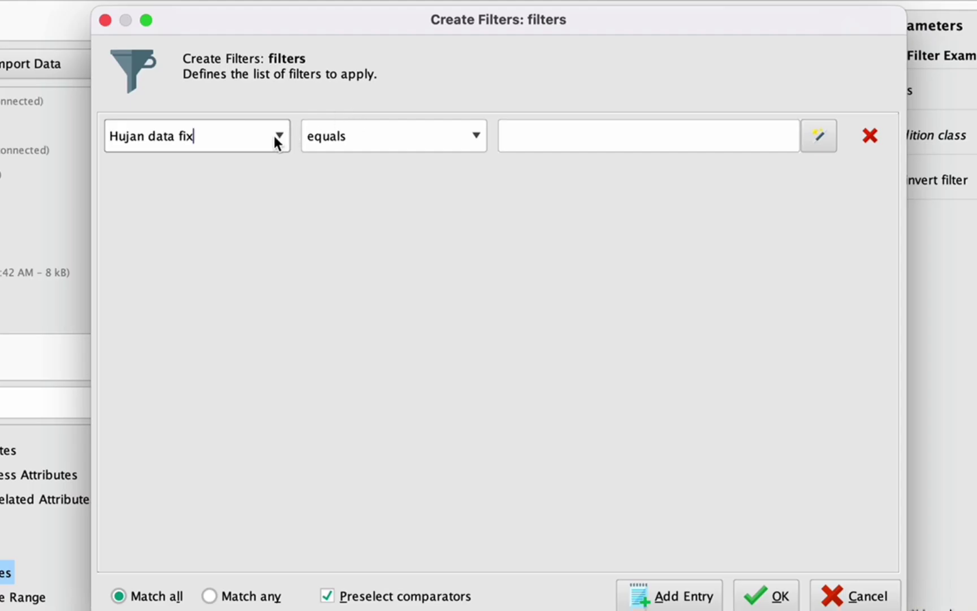
click(279, 136)
click(242, 175)
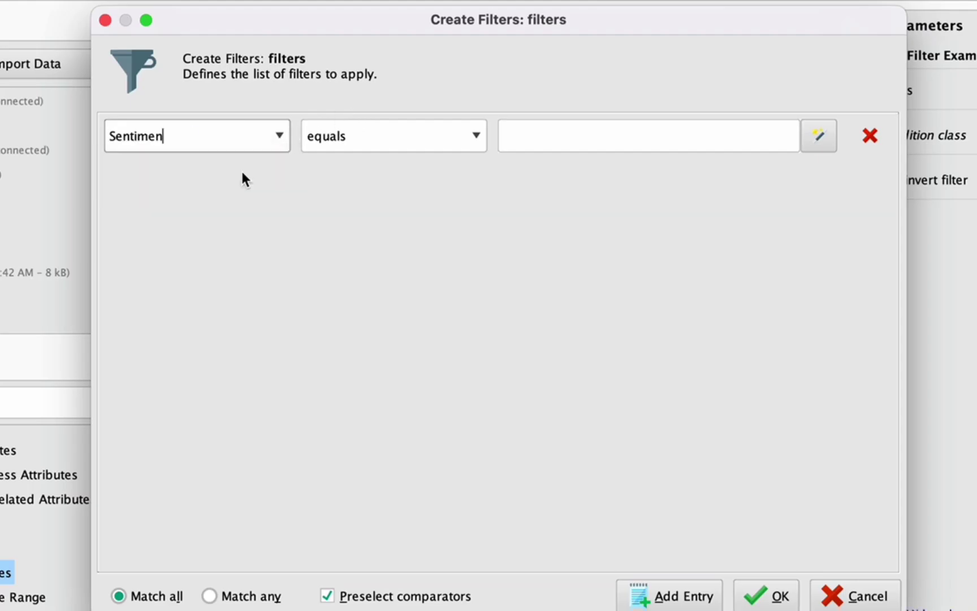
click(478, 137)
scroll(409, 218, down, 3)
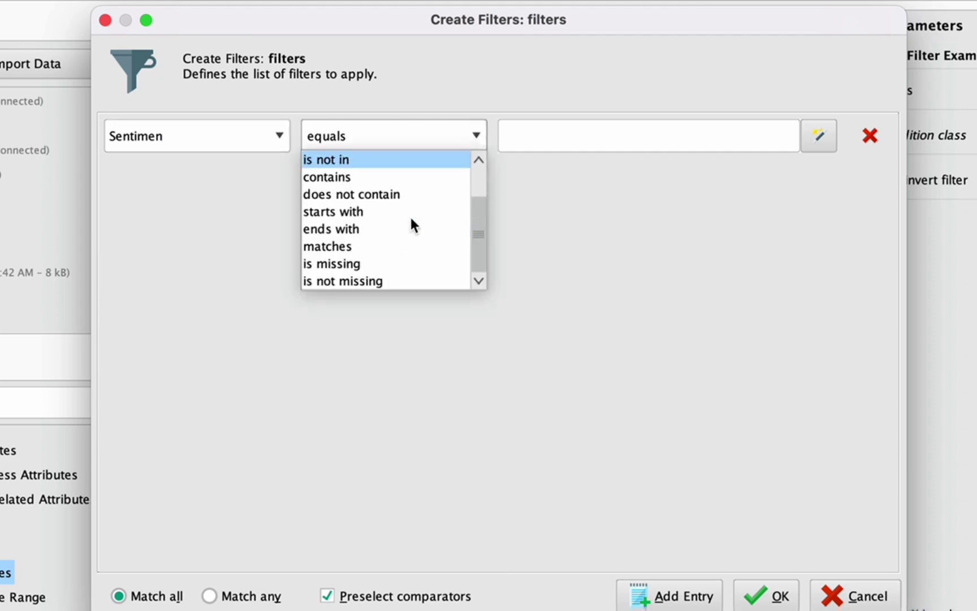
click(360, 283)
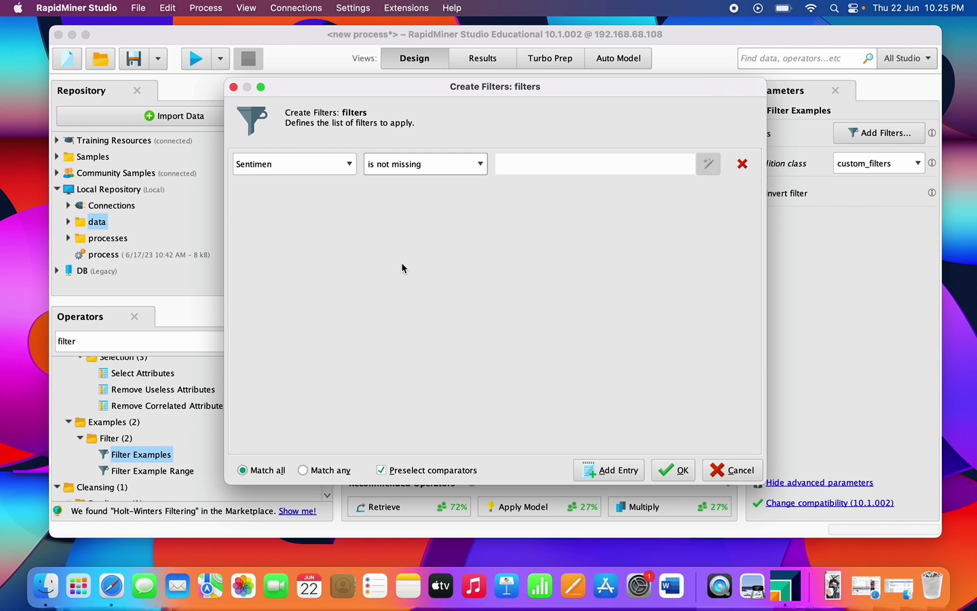
click(673, 469)
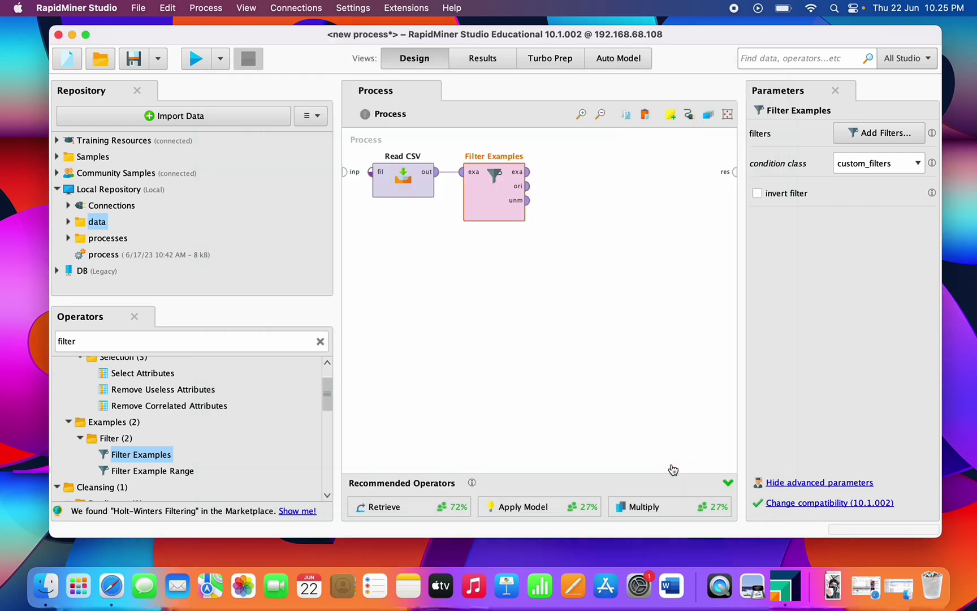
Step: Connect the exa output of Filter Examples to the process result port and run the process
click(530, 173)
click(735, 173)
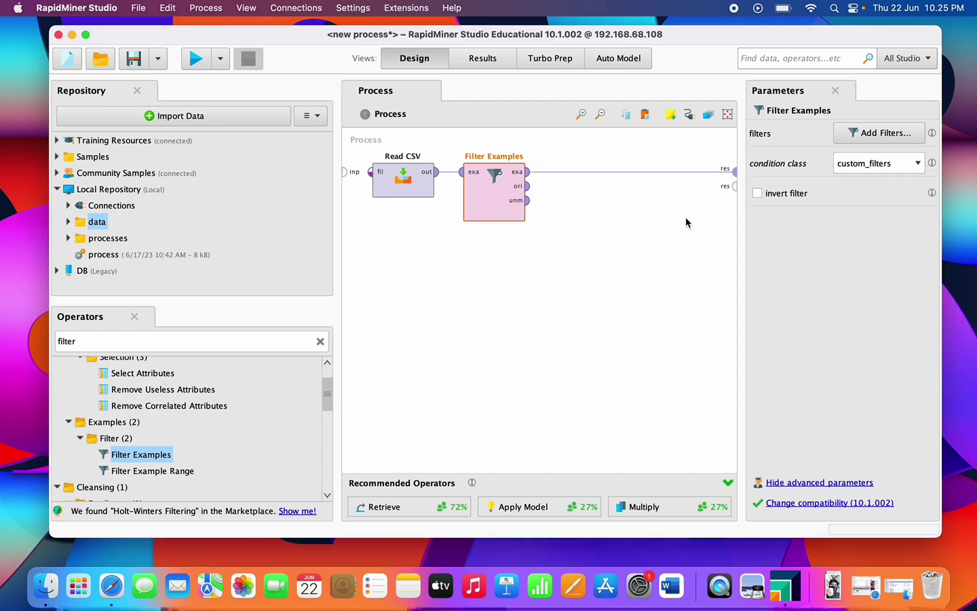
click(208, 61)
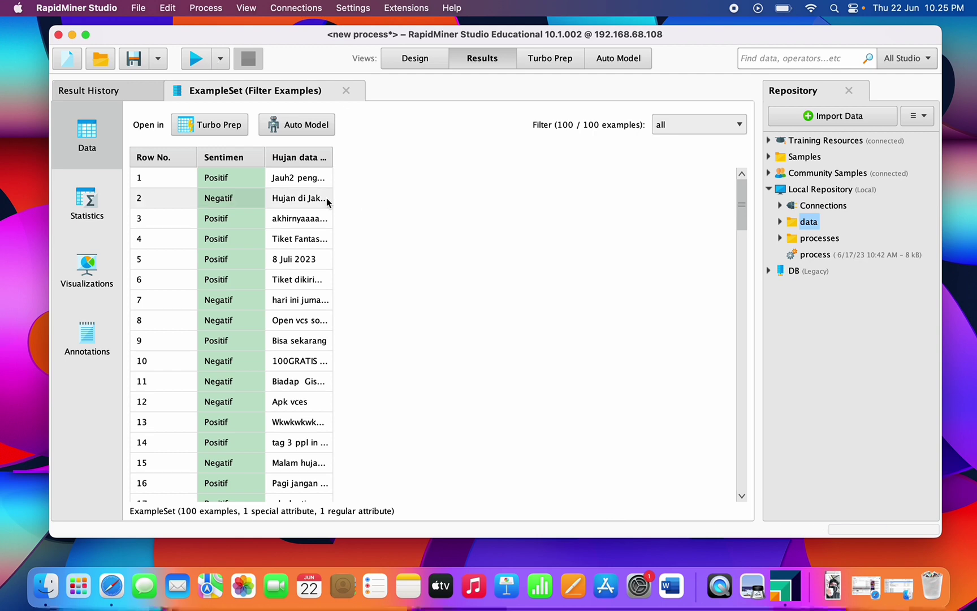
Step: Review the filtered example set from first to last row, then return to the process design
scroll(338, 207, down, 20)
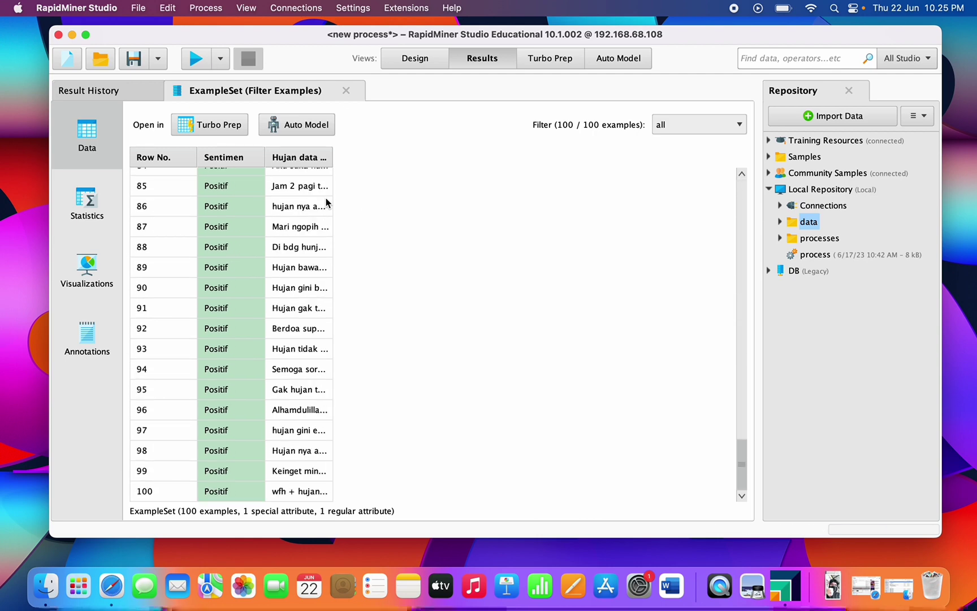
scroll(327, 202, up, 20)
scroll(327, 202, up, 2)
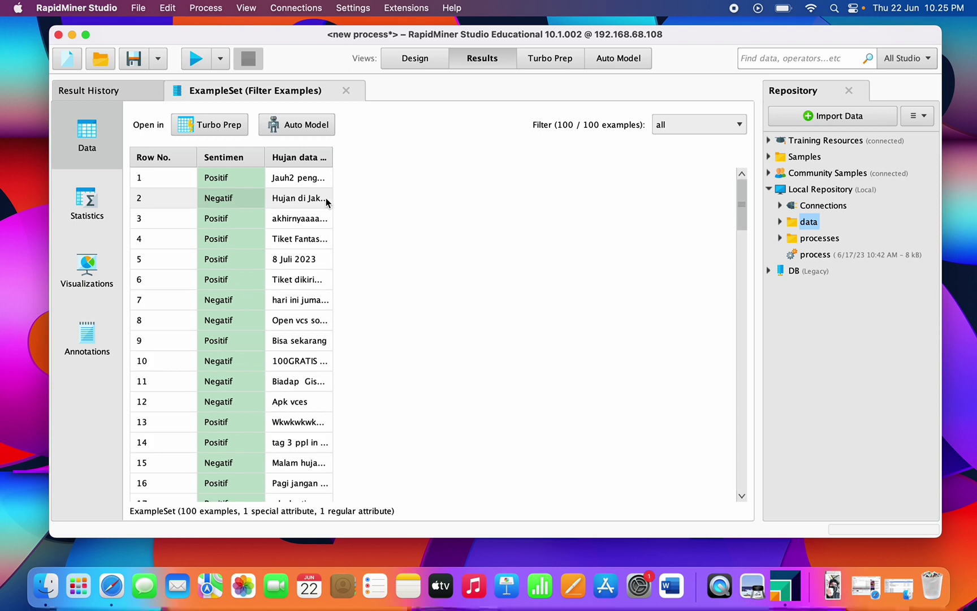
click(430, 58)
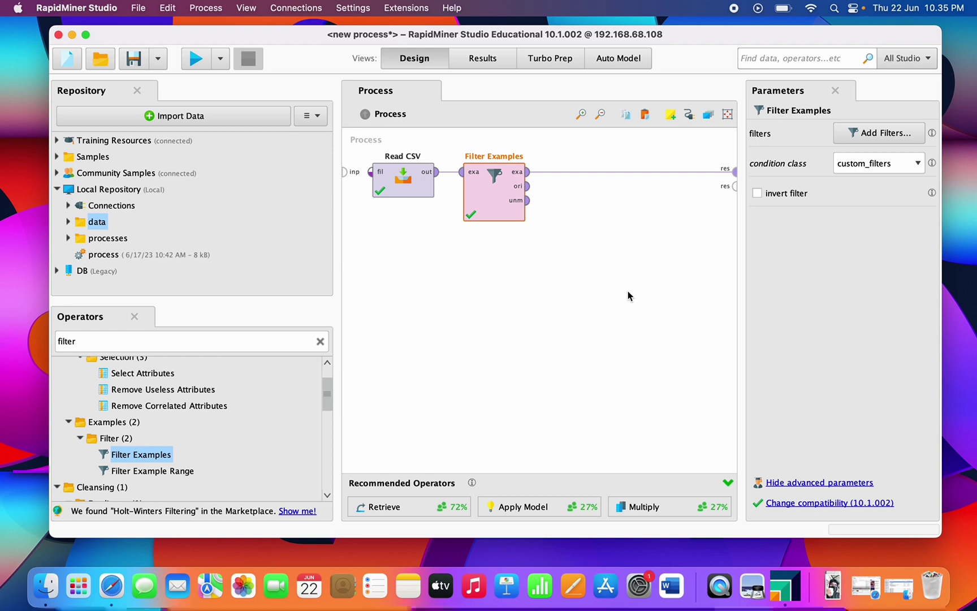
click(497, 62)
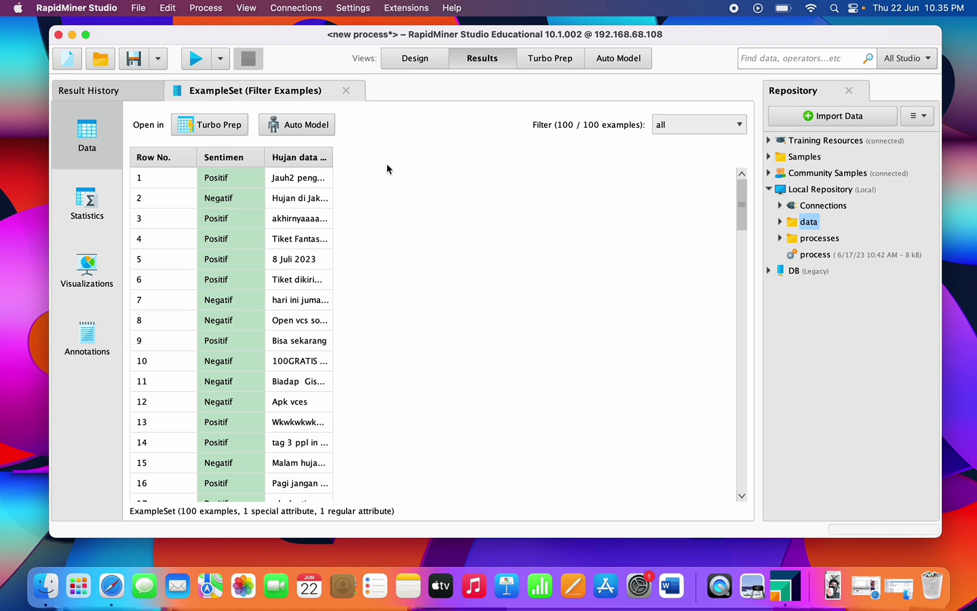
click(424, 60)
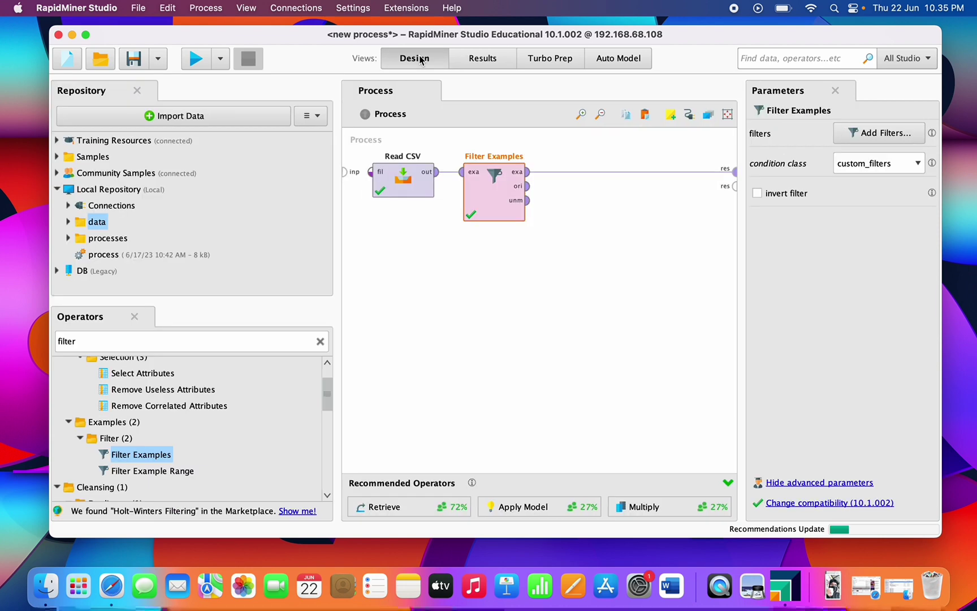
Step: Search for the Nominal to Text operator and insert it into the connection after Filter Examples
click(320, 341)
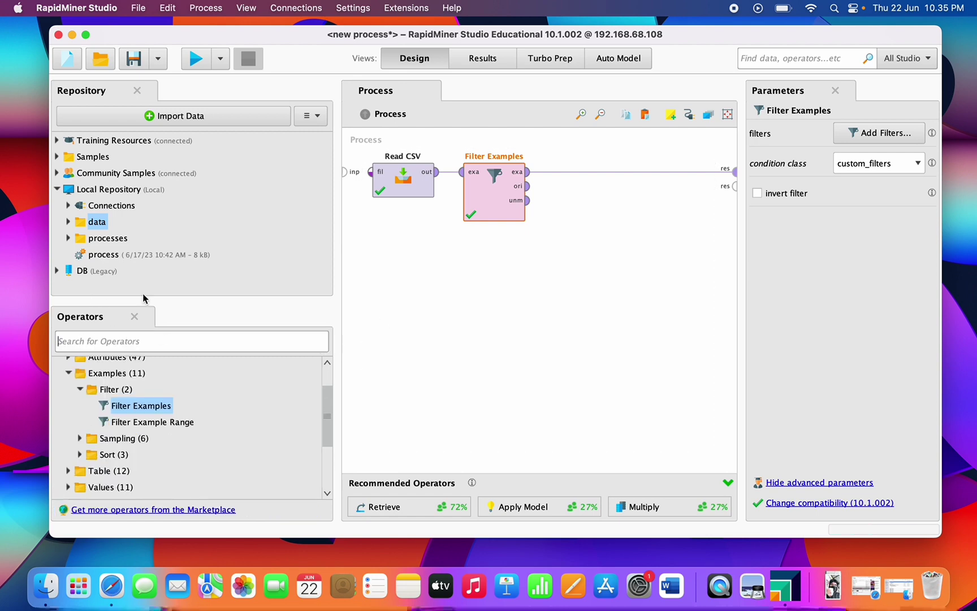
click(154, 345)
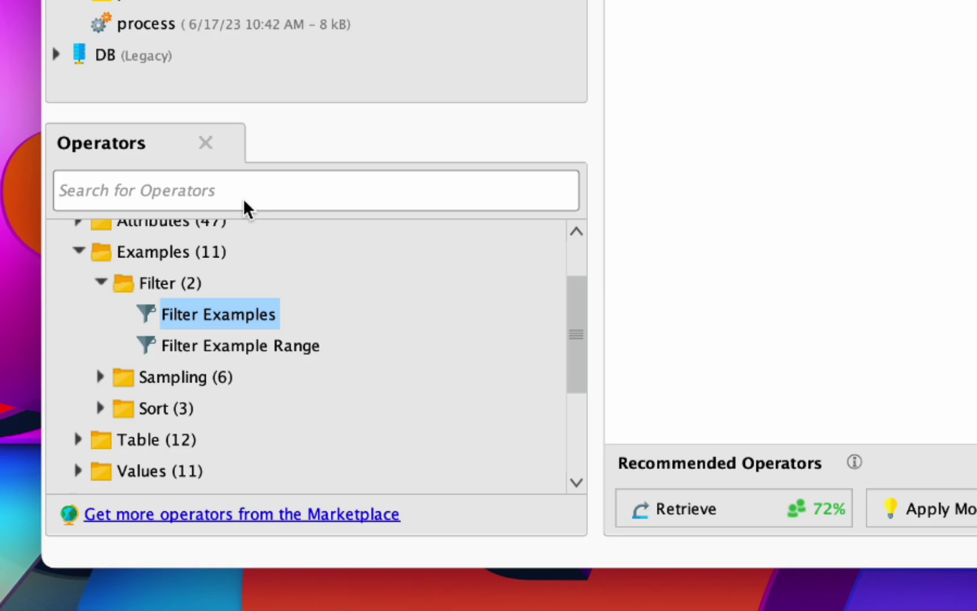
text(nomina)
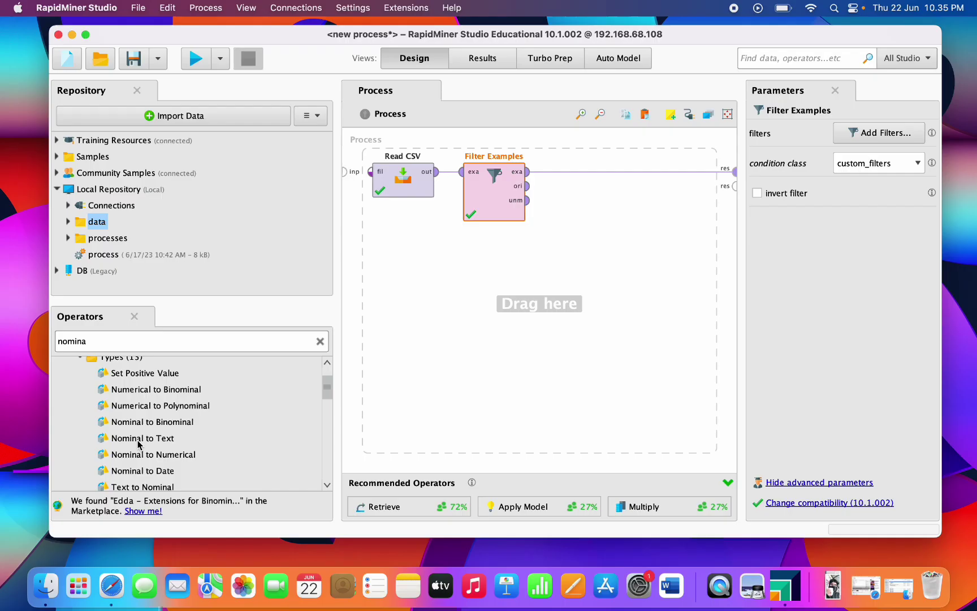
click(164, 375)
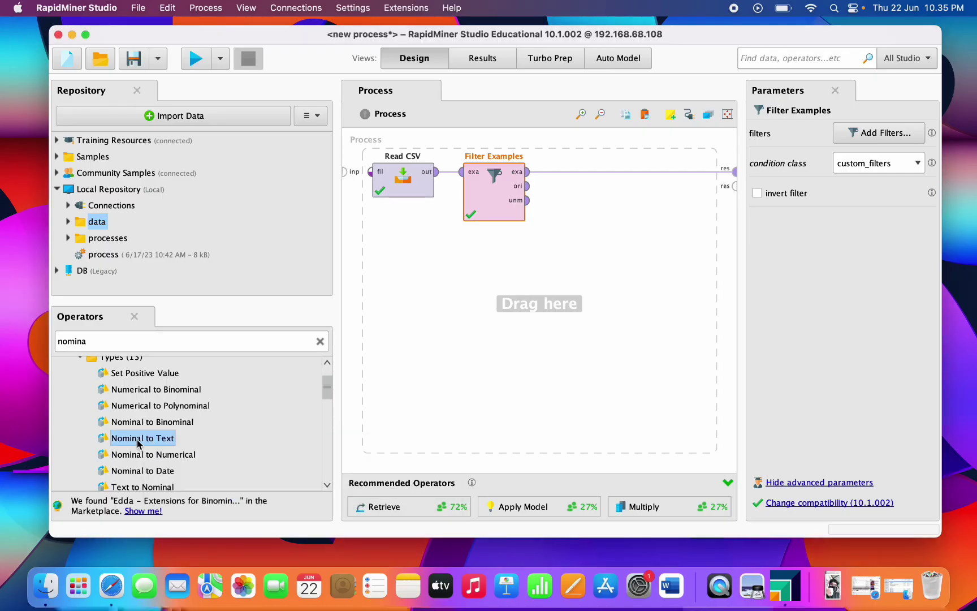
drag(164, 375, 592, 177)
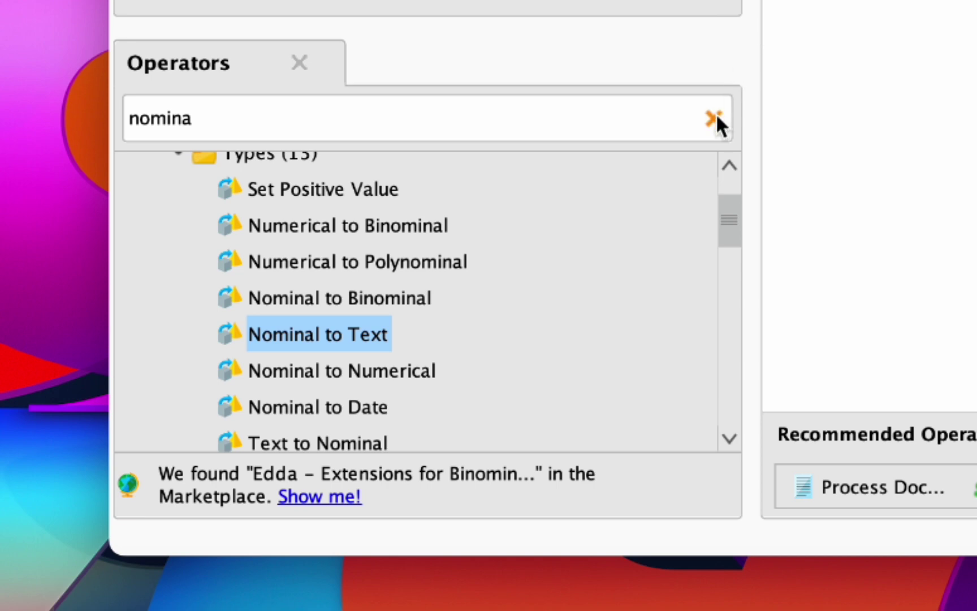
Step: Search for Process Documents from Data and insert it between Nominal to Text and the process result port
click(715, 117)
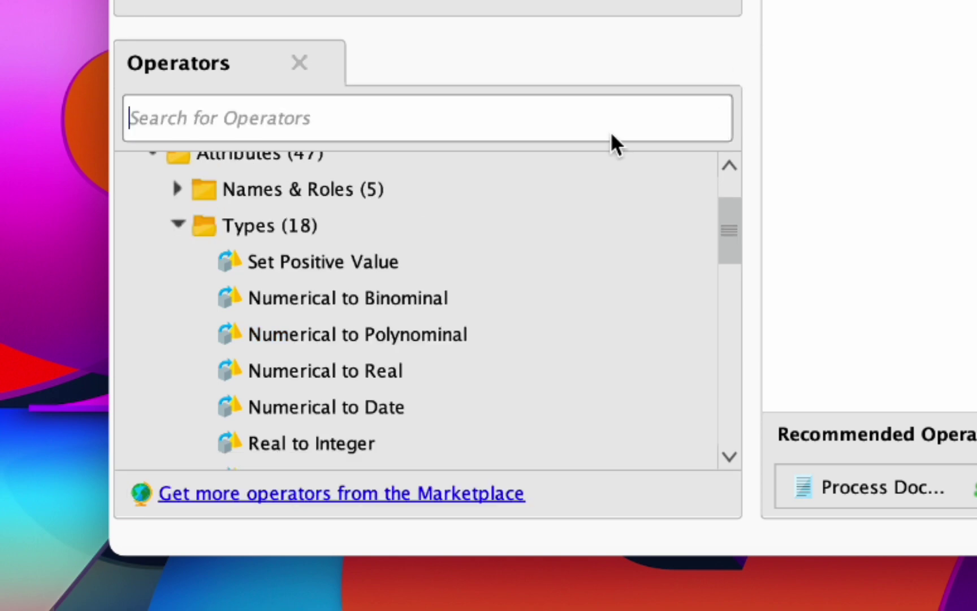
text(process d)
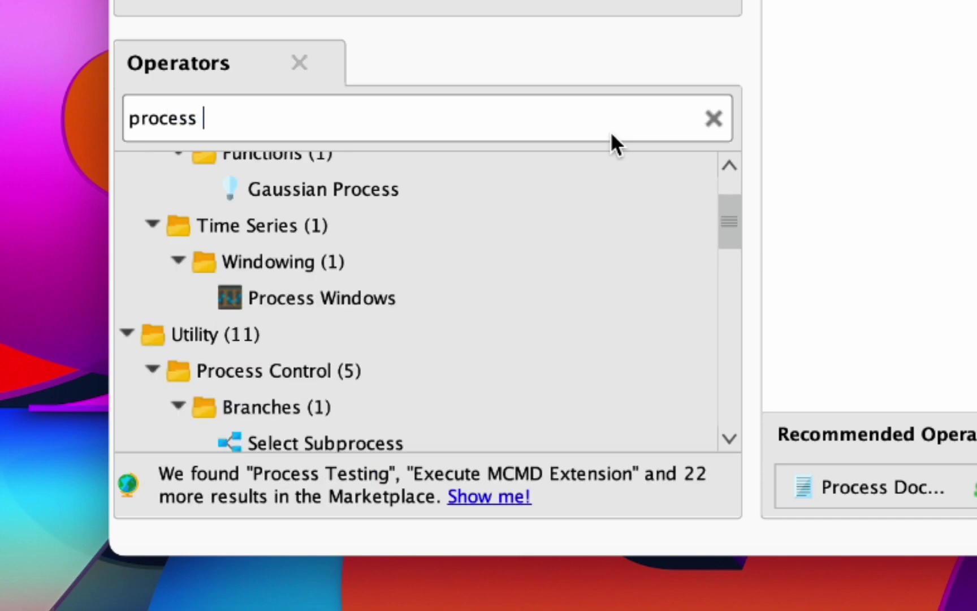
text(ocum)
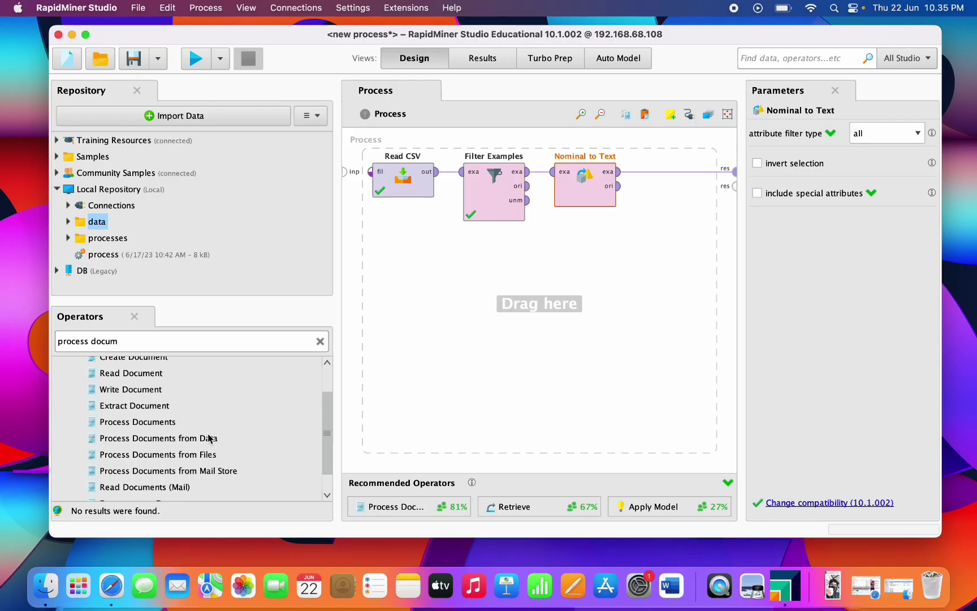
drag(202, 438, 705, 177)
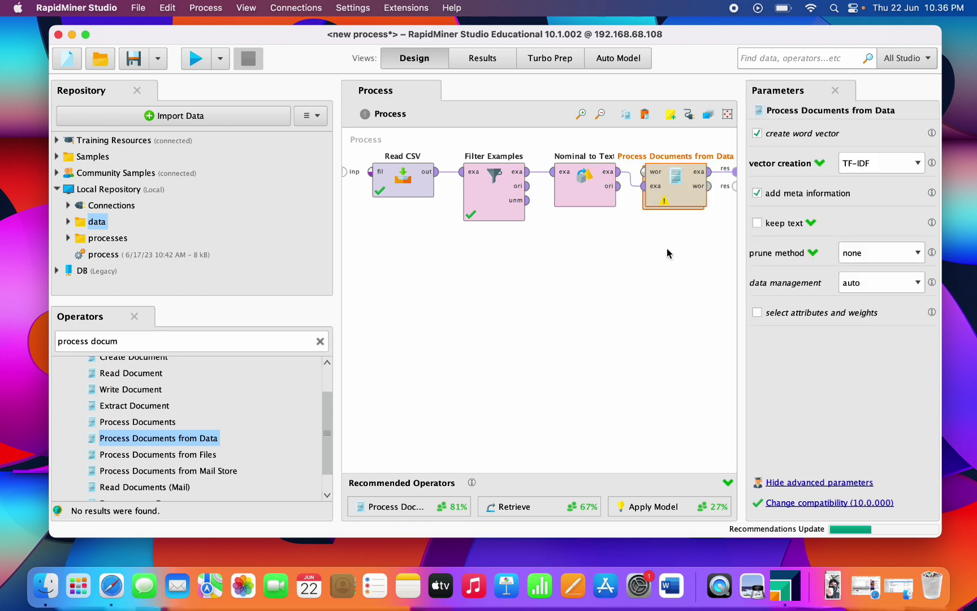
Step: Open the Process Documents from Data subprocess and place a Tokenize operator beside its doc input port
double_click(682, 178)
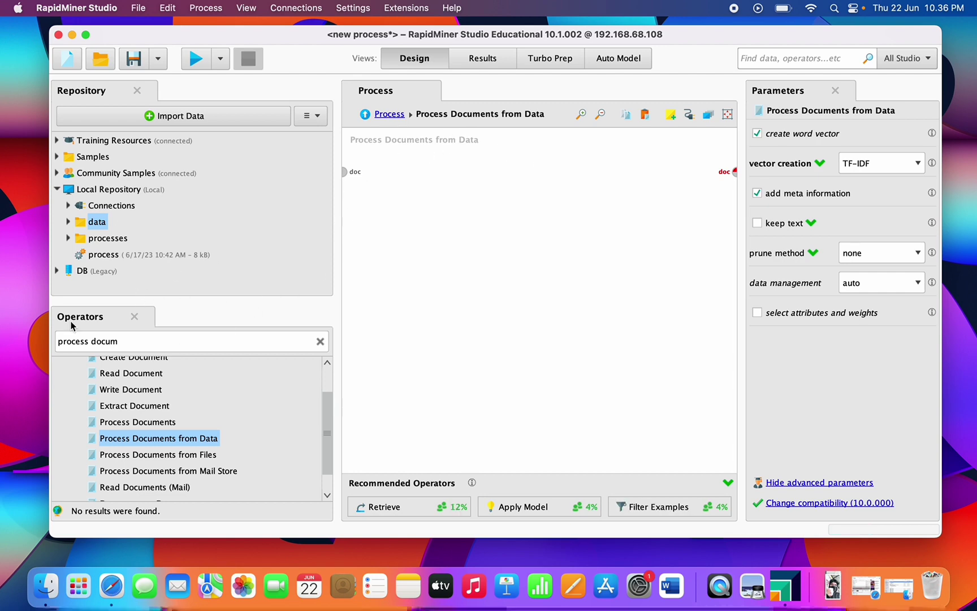
click(320, 341)
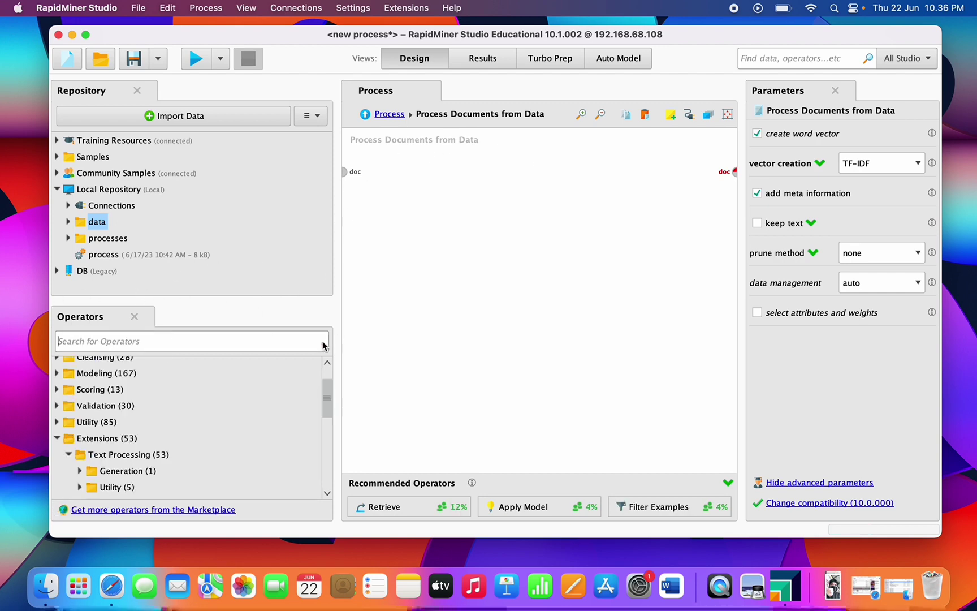
text(t)
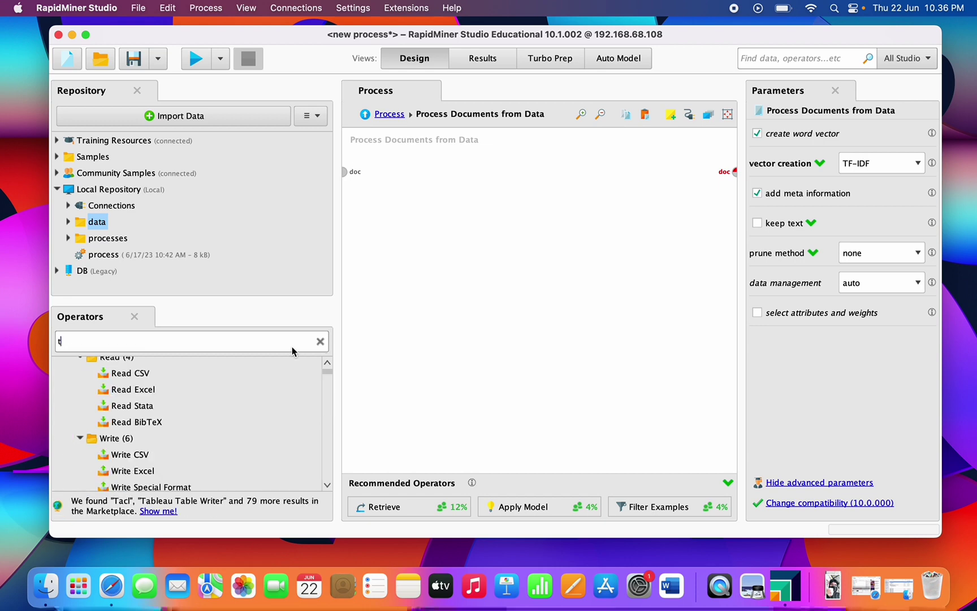
text(oken)
drag(137, 439, 431, 173)
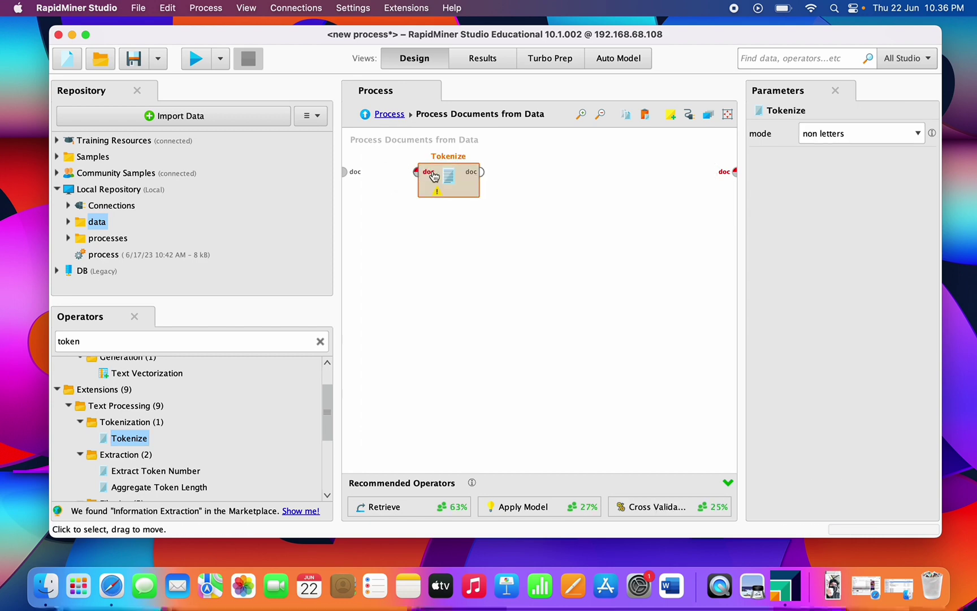
drag(435, 179, 410, 178)
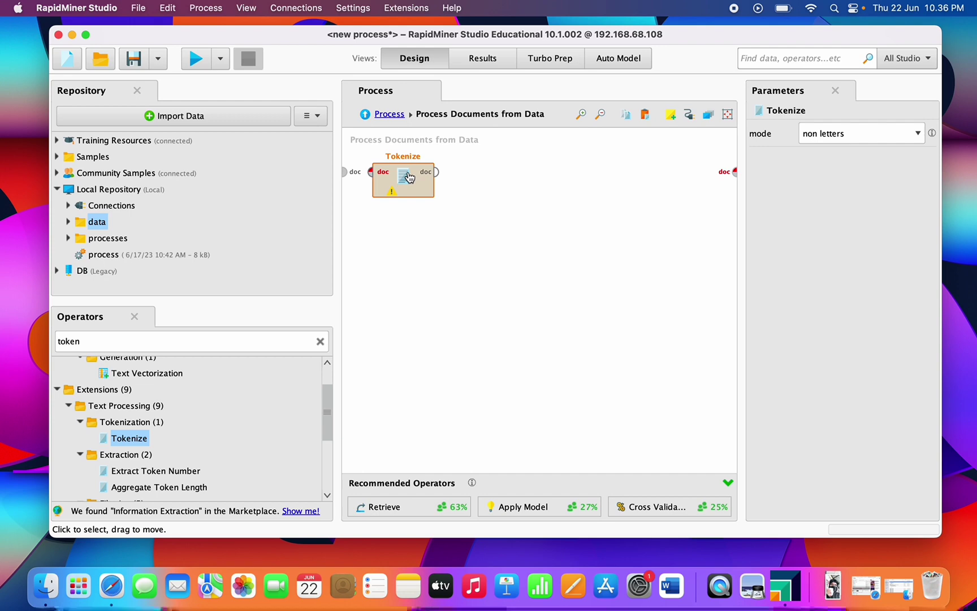
Step: Connect the subprocess doc input to Tokenize and the Tokenize doc output to the subprocess doc output
click(346, 171)
click(373, 174)
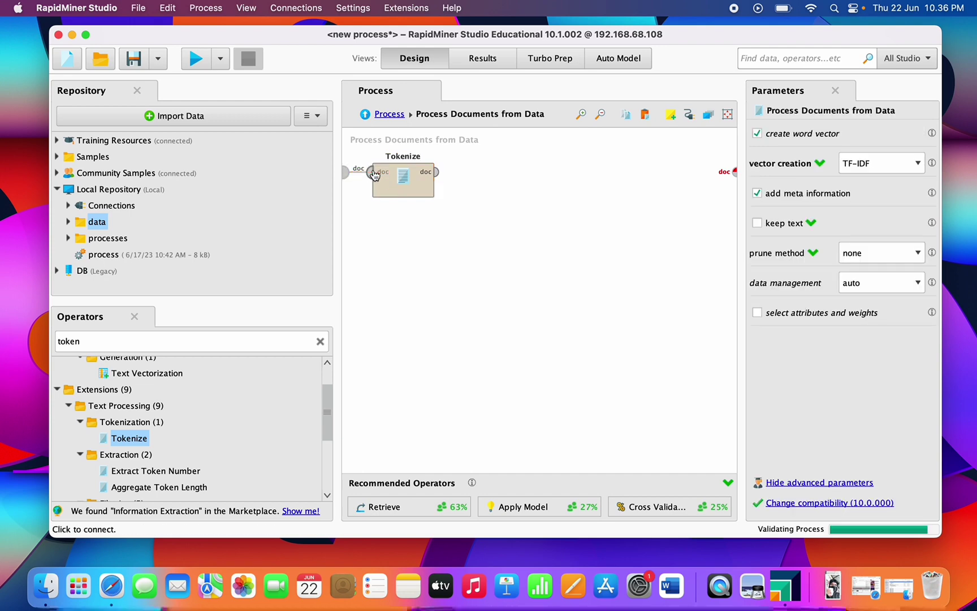
click(436, 172)
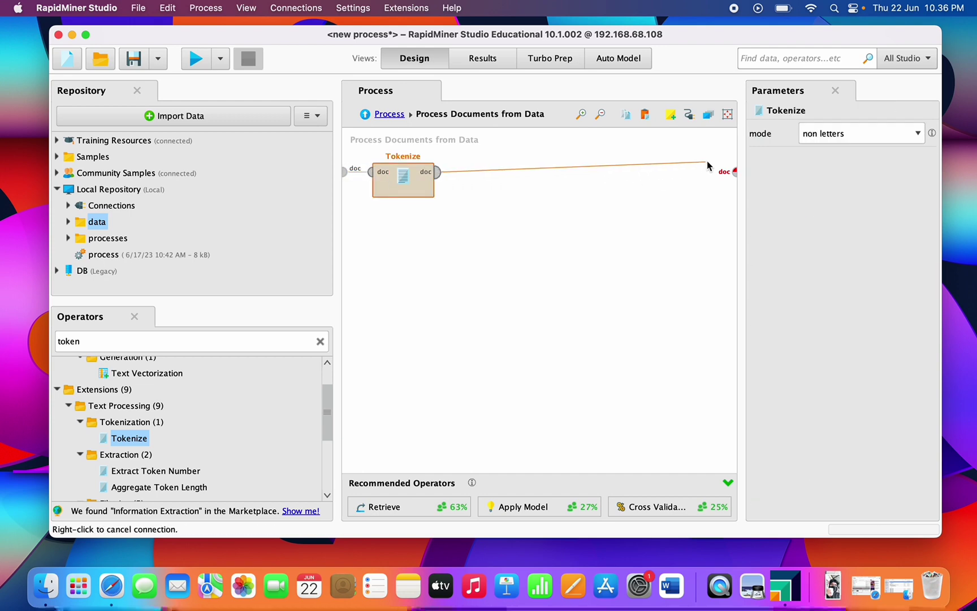
click(735, 171)
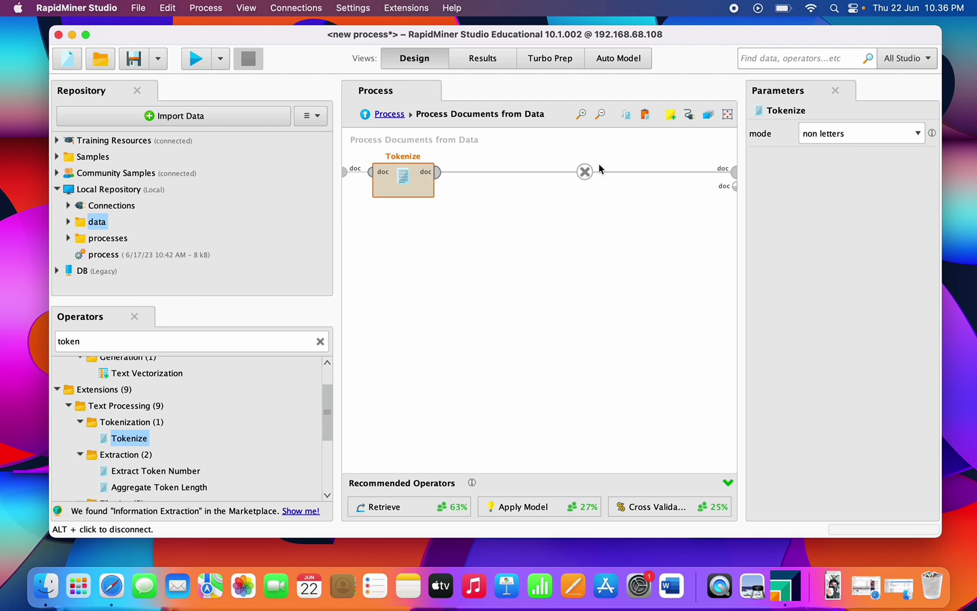
Step: Return to the main process, enable keep text for Process Documents from Data, and run the process
click(391, 115)
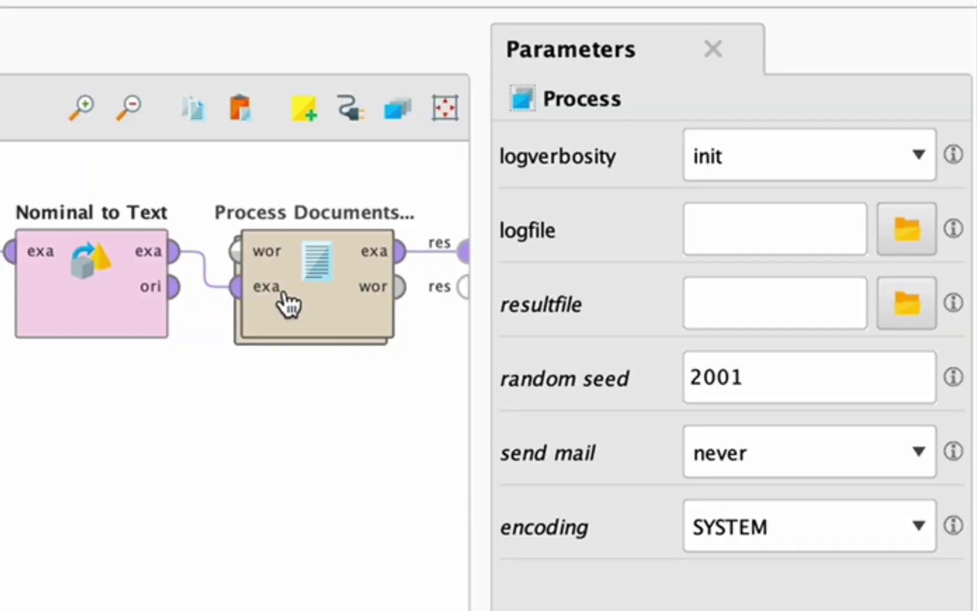
click(661, 193)
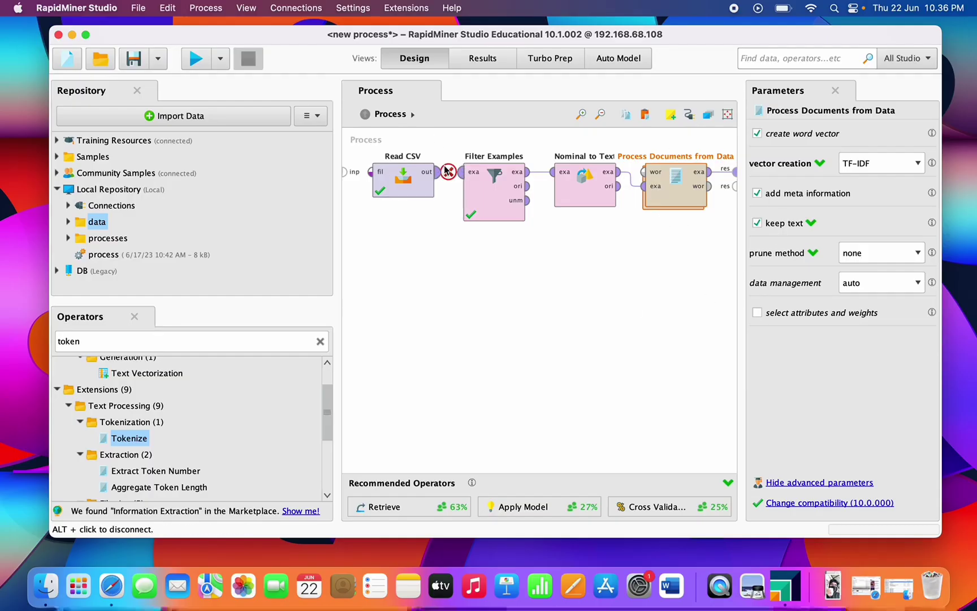
click(195, 56)
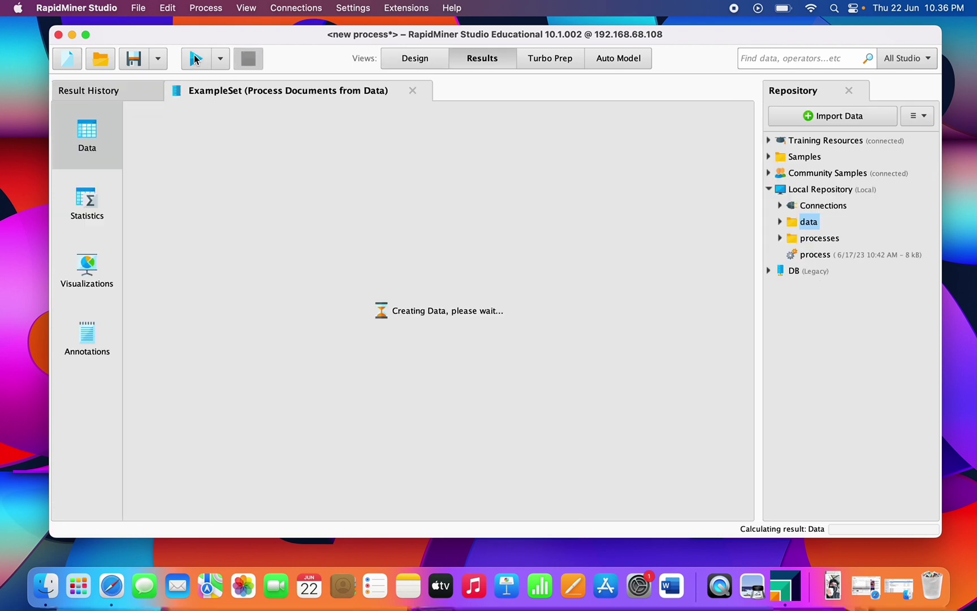
Step: Examine the tokenized example set with the text column widened, and return to the process design
scroll(310, 244, down, 2)
scroll(311, 245, up, 2)
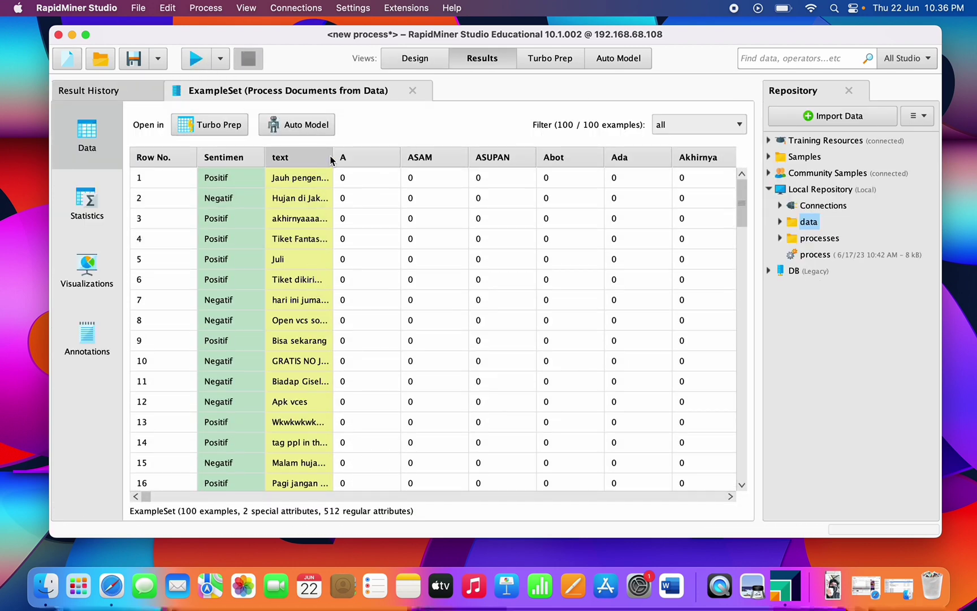
mouse_move(331, 156)
mouse_down()
mouse_move(416, 159)
mouse_move(366, 161)
mouse_move(407, 159)
mouse_up()
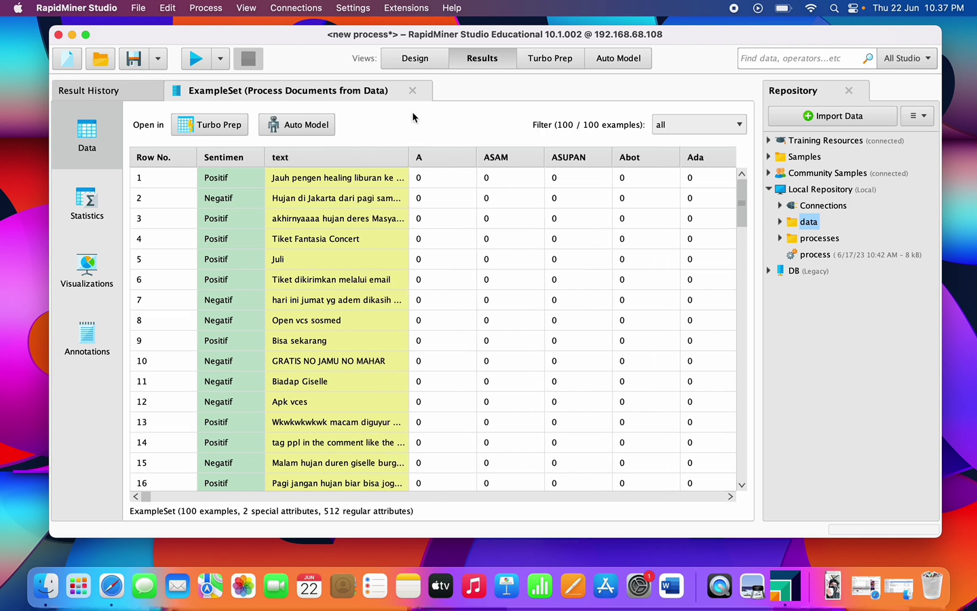
click(419, 57)
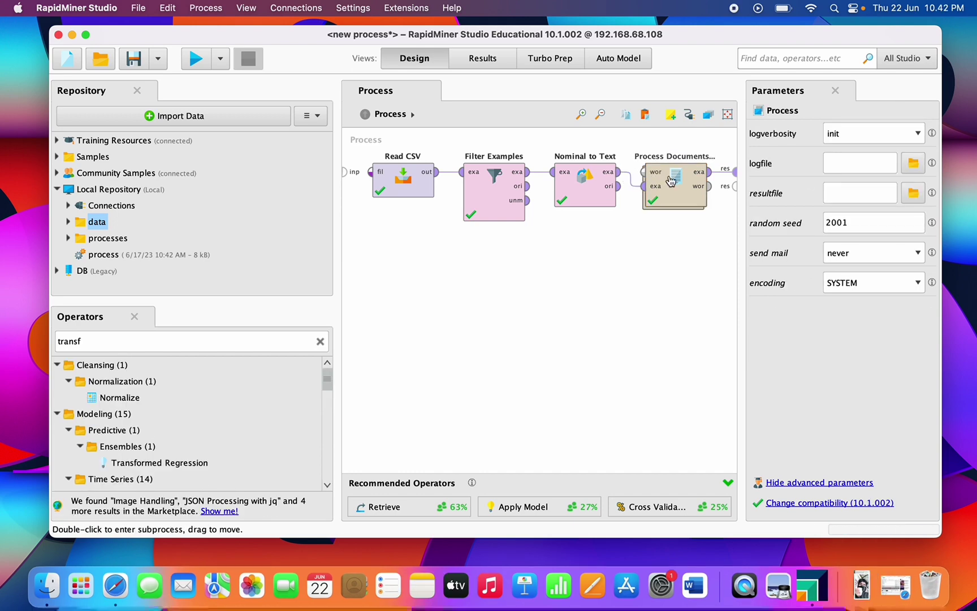
Step: Inside the Process Documents from Data subprocess, insert a Transform Cases operator after Tokenize
double_click(671, 181)
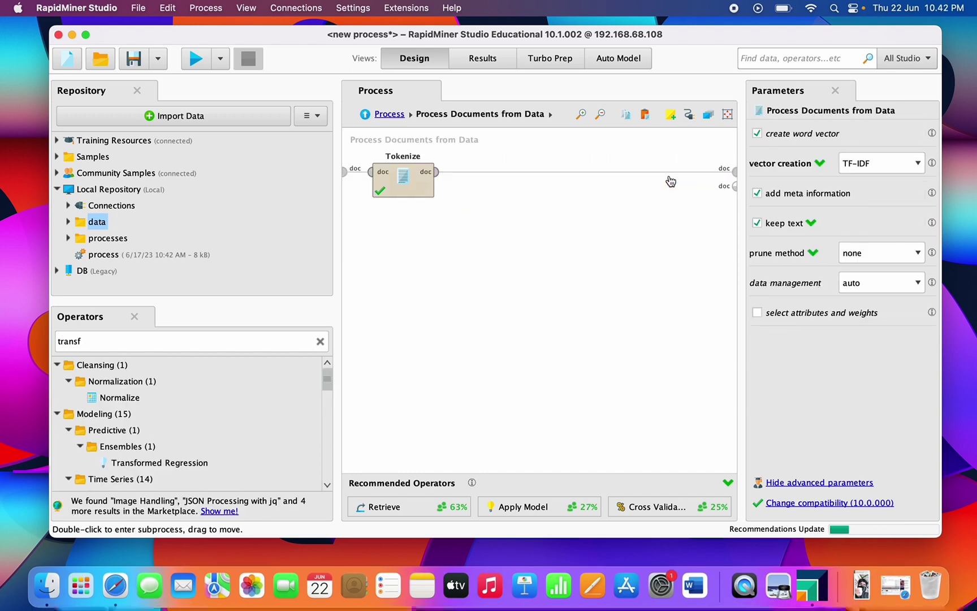
click(91, 340)
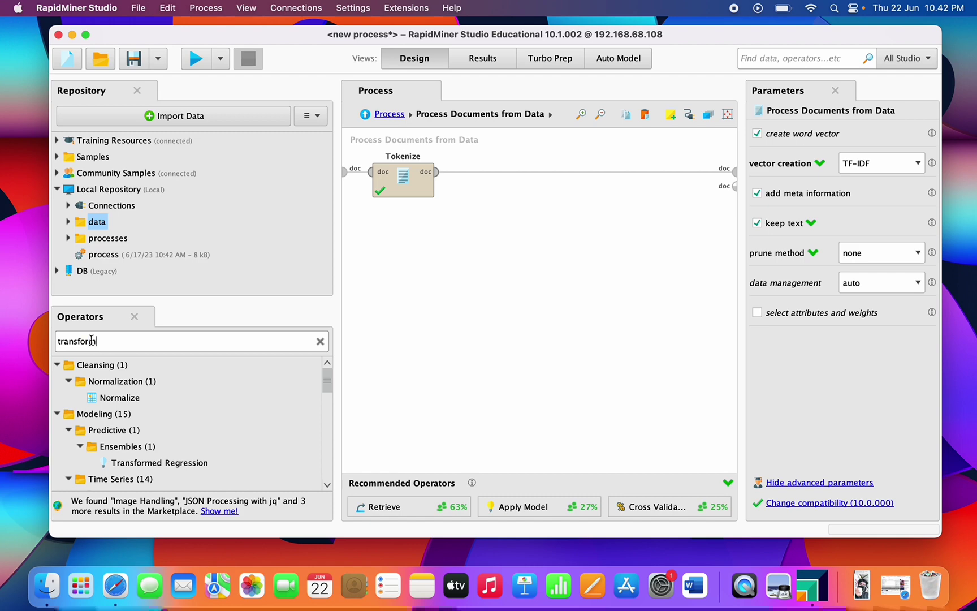
key(BackSpace)
text(cas)
drag(130, 414, 493, 172)
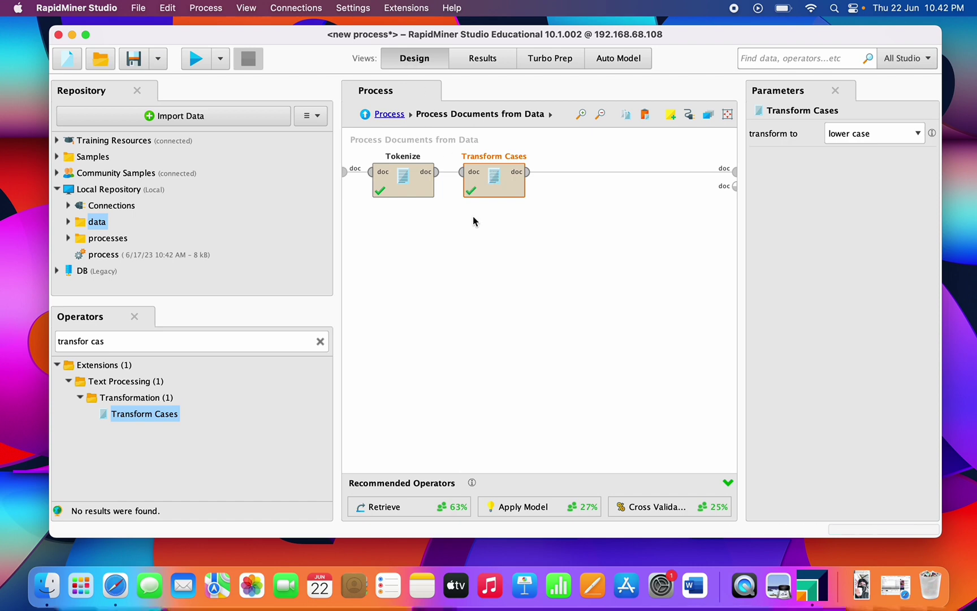
Step: Return to the main process and connect the wor output of Process Documents from Data to the second result port
click(389, 115)
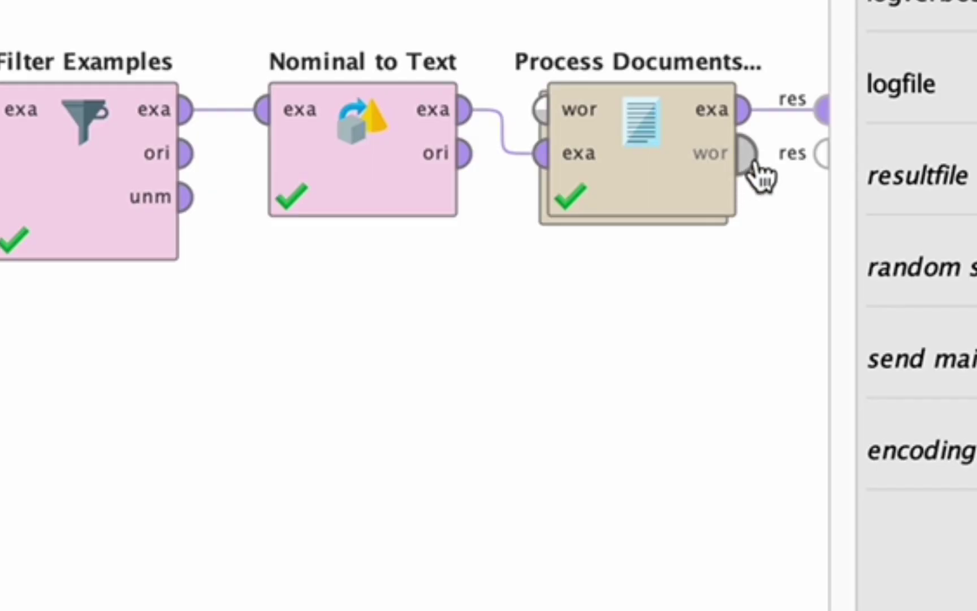
drag(707, 187, 733, 187)
drag(837, 160, 833, 153)
drag(754, 163, 811, 156)
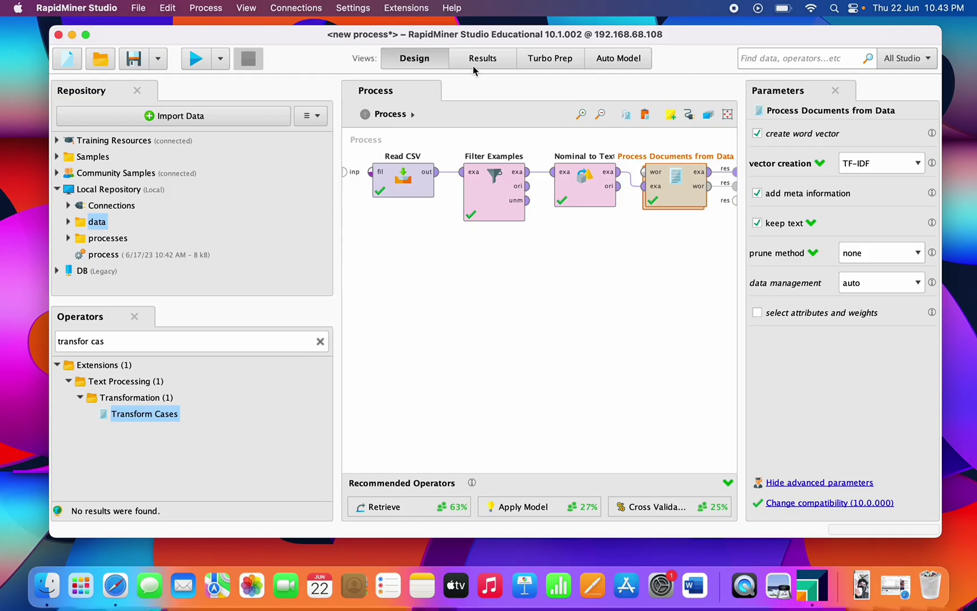
Step: Check the existing example set, reopen the Process Documents from Data subprocess in the design, and run the process
click(468, 58)
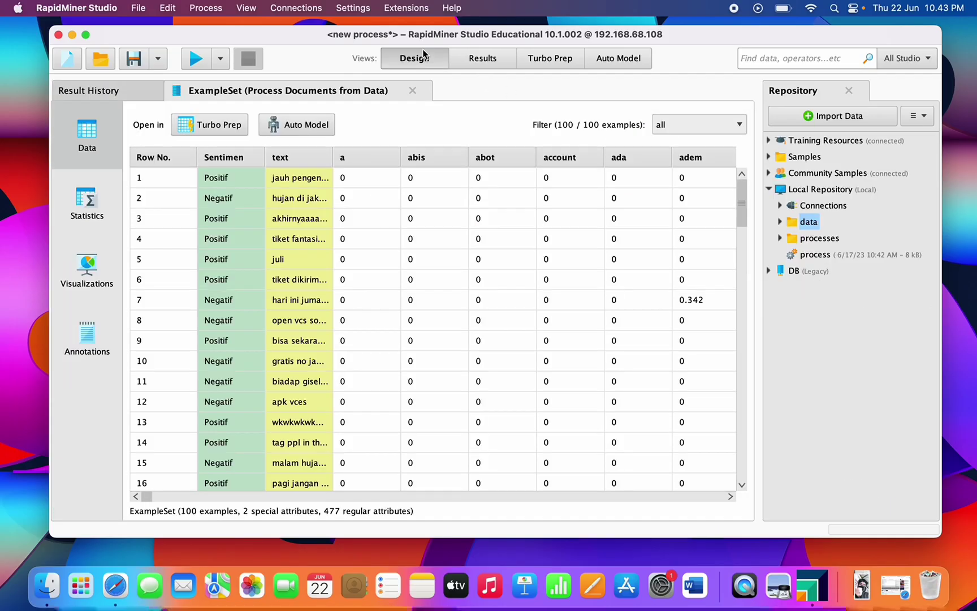
click(419, 57)
double_click(661, 189)
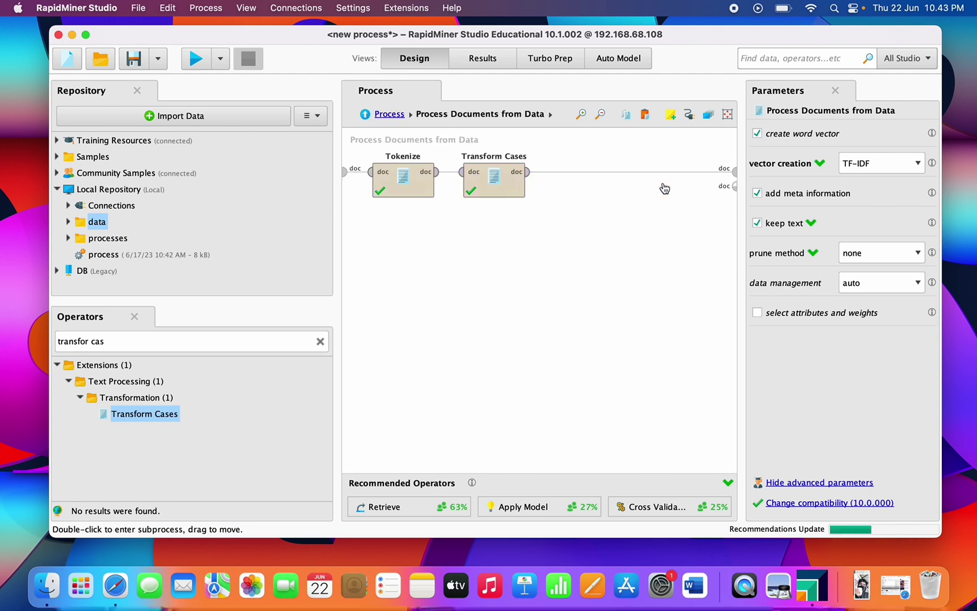
click(197, 59)
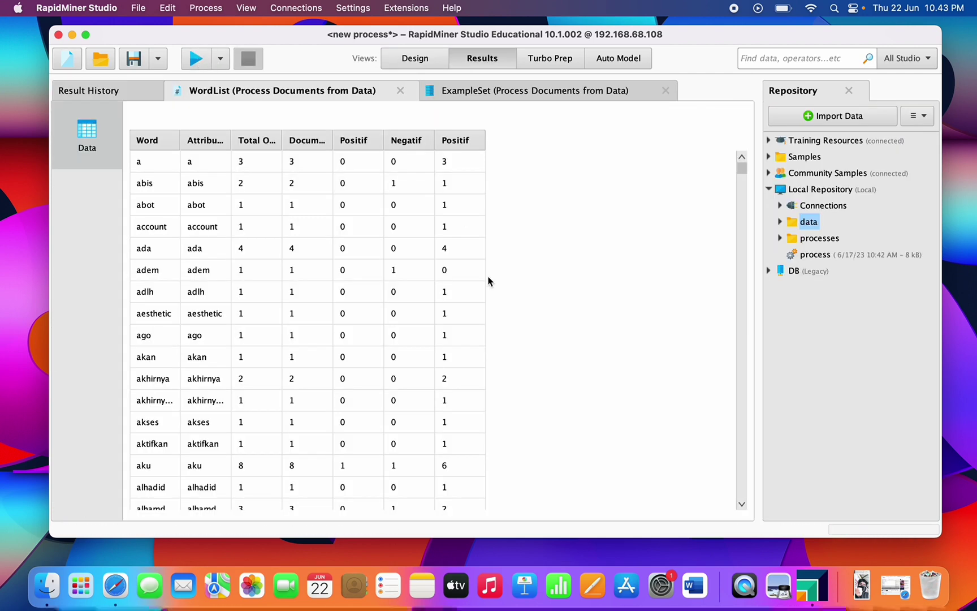
Step: Review the WordList and ExampleSet results from Process Documents from Data, and return to the subprocess design
scroll(489, 280, down, 5)
scroll(489, 280, up, 5)
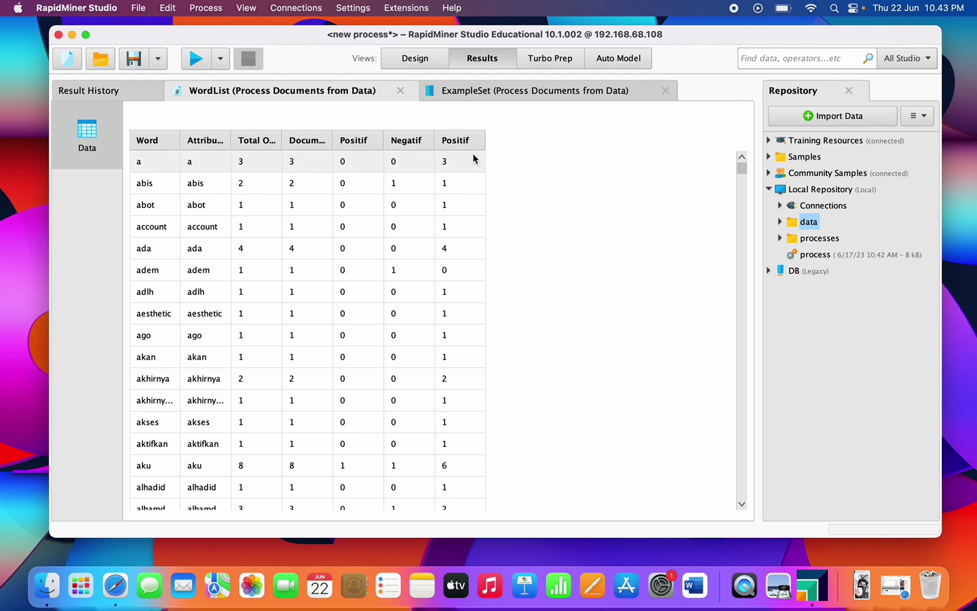
click(471, 93)
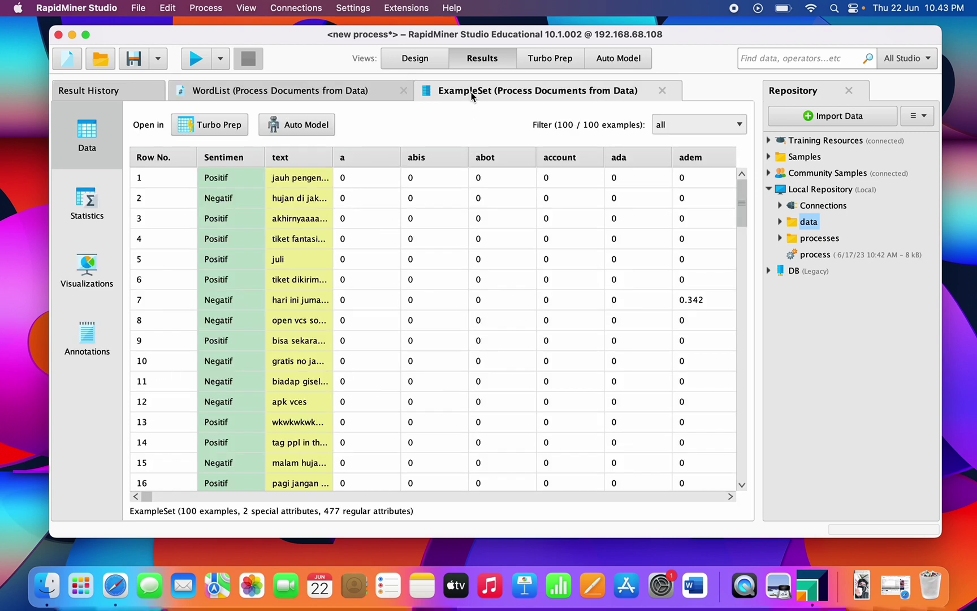
click(372, 95)
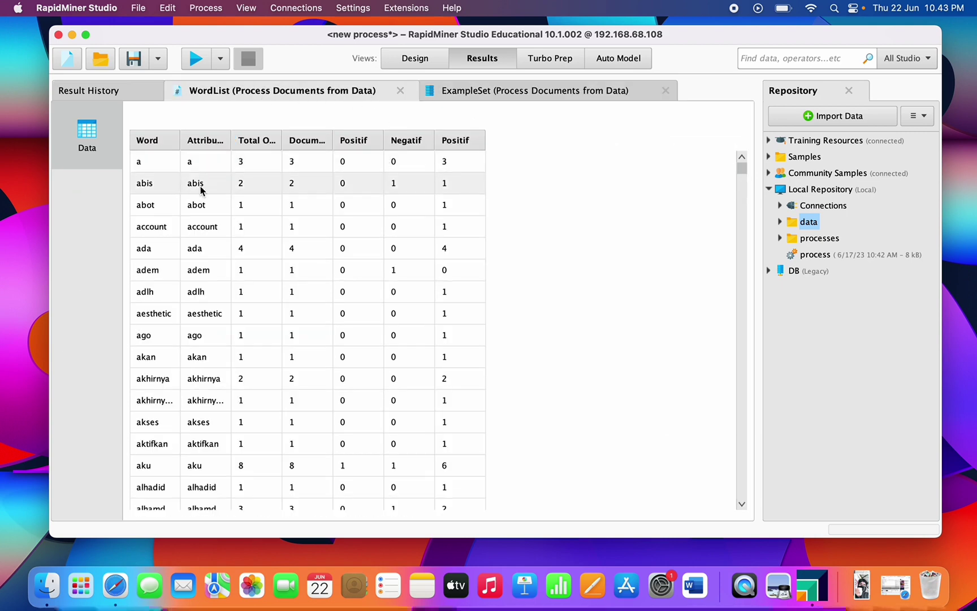
scroll(203, 192, down, 3)
click(415, 58)
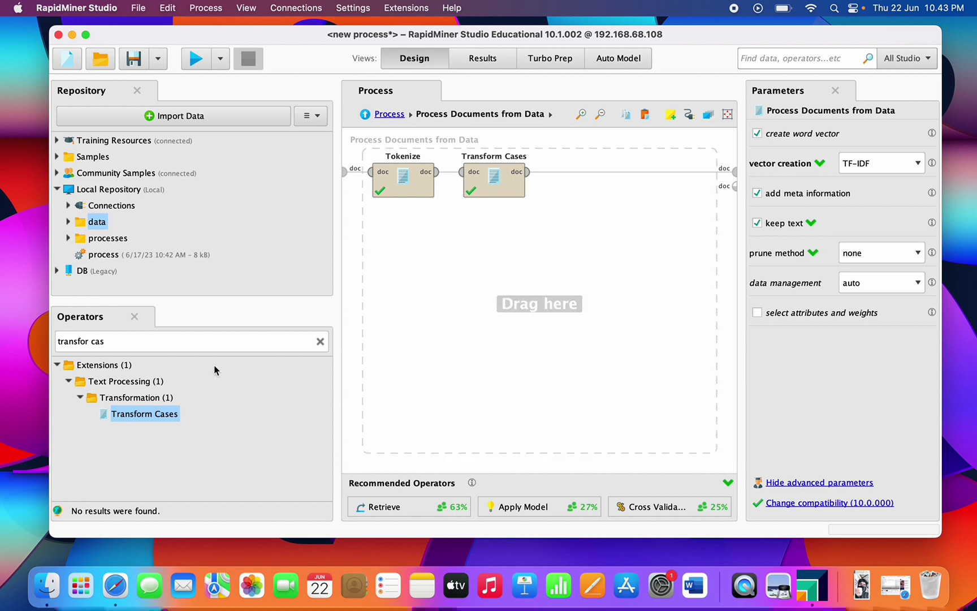
Step: Insert a Filter Stopwords (Dictionary) operator after Transform Cases in the Process Documents from Data subprocess
click(319, 342)
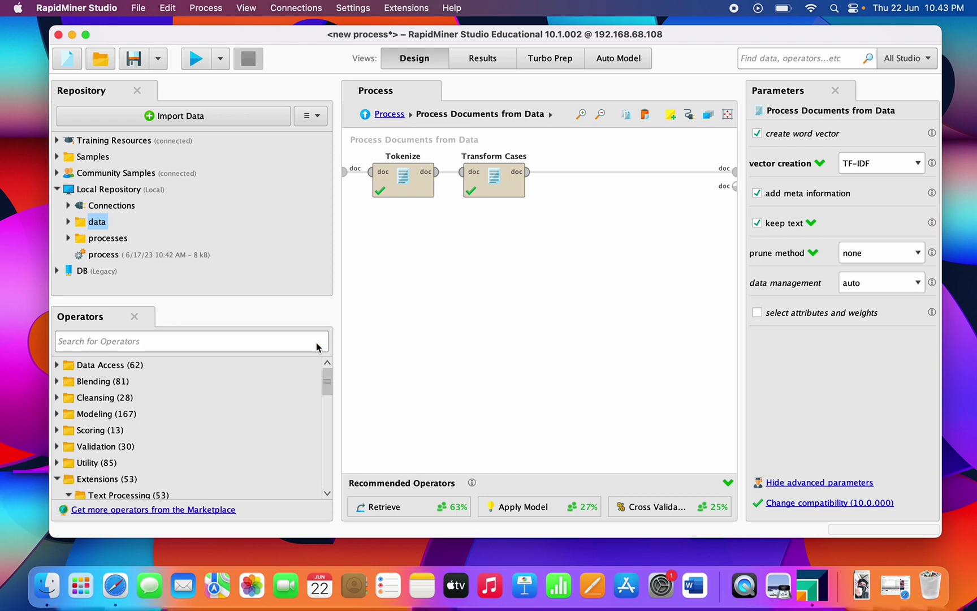
text(filte)
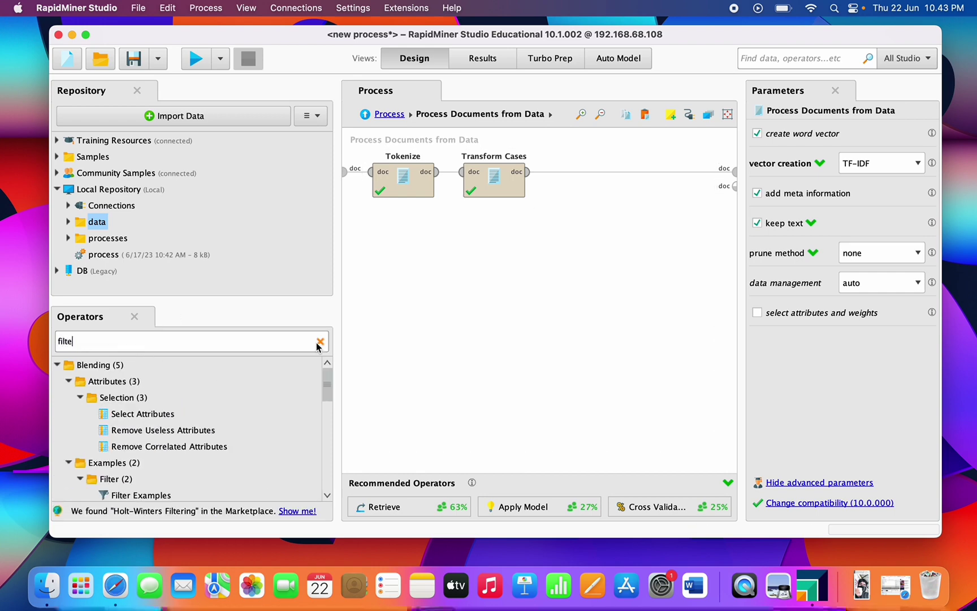
text(r st)
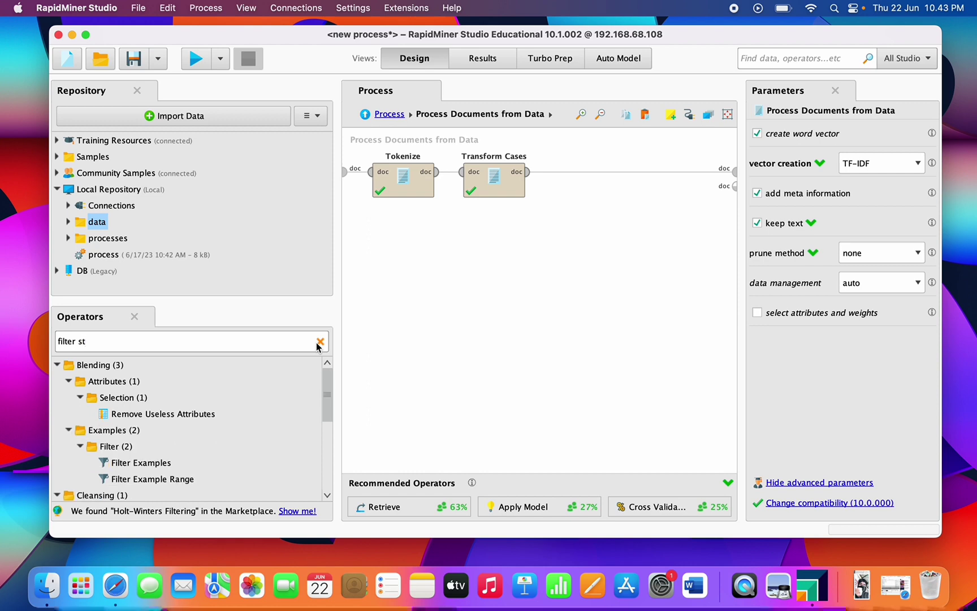
text(op)
mouse_move(216, 410)
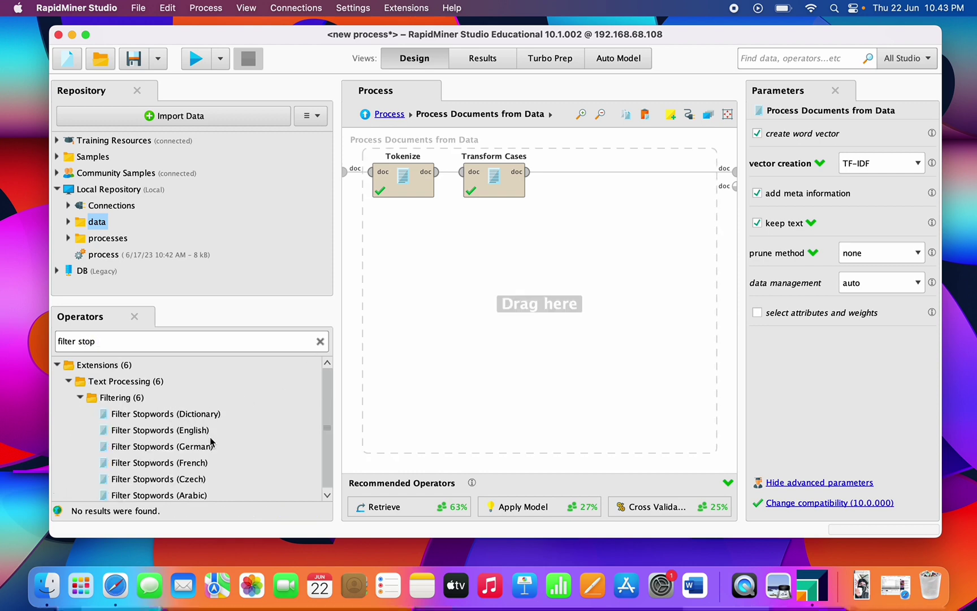
scroll(199, 430, down, 1)
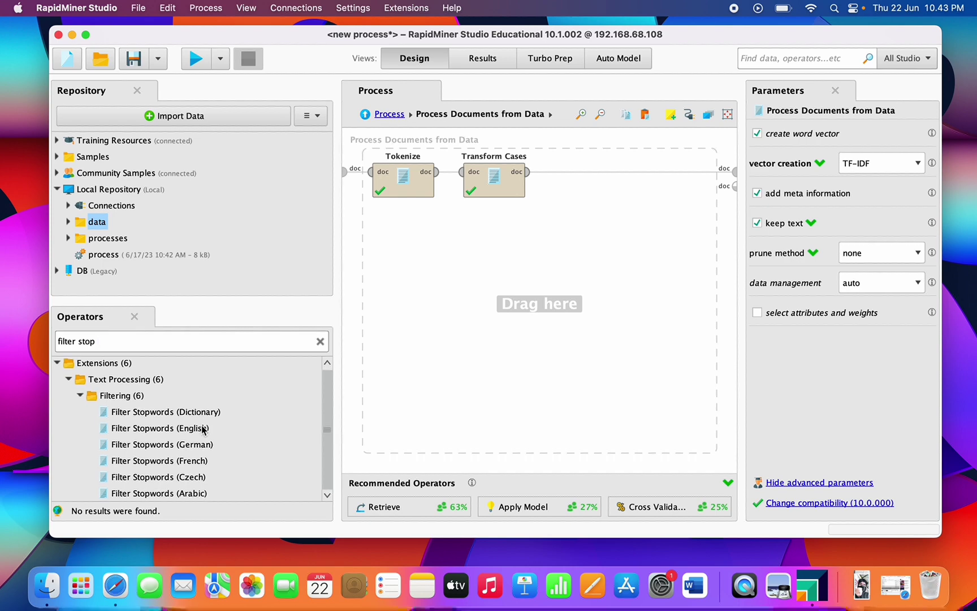
drag(173, 412, 603, 171)
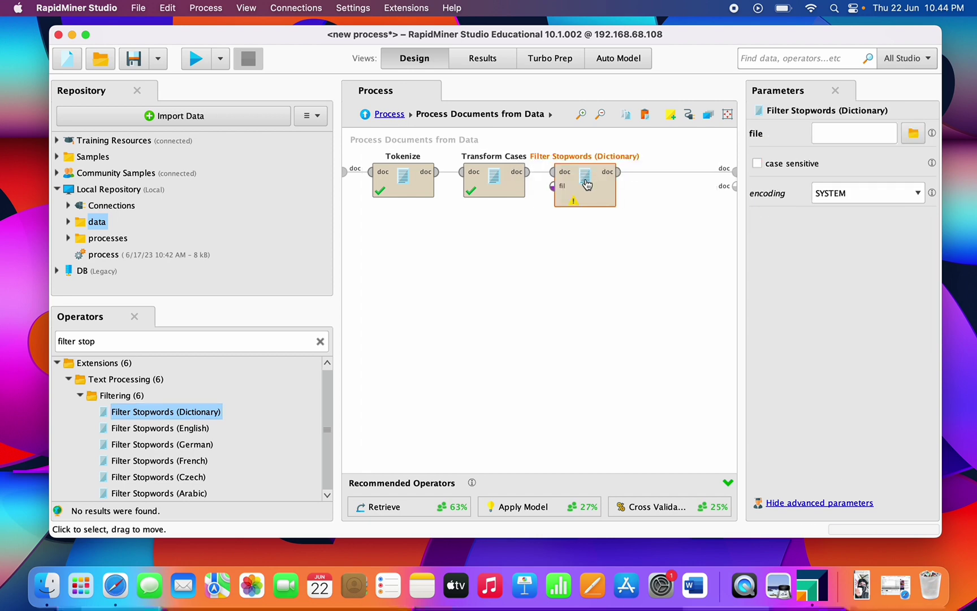
Step: Set the stopword file of Filter Stopwords (Dictionary) to stopwordbahasa.numbers from the local repository's stopwordbahasa data folder, showing all file types
click(913, 133)
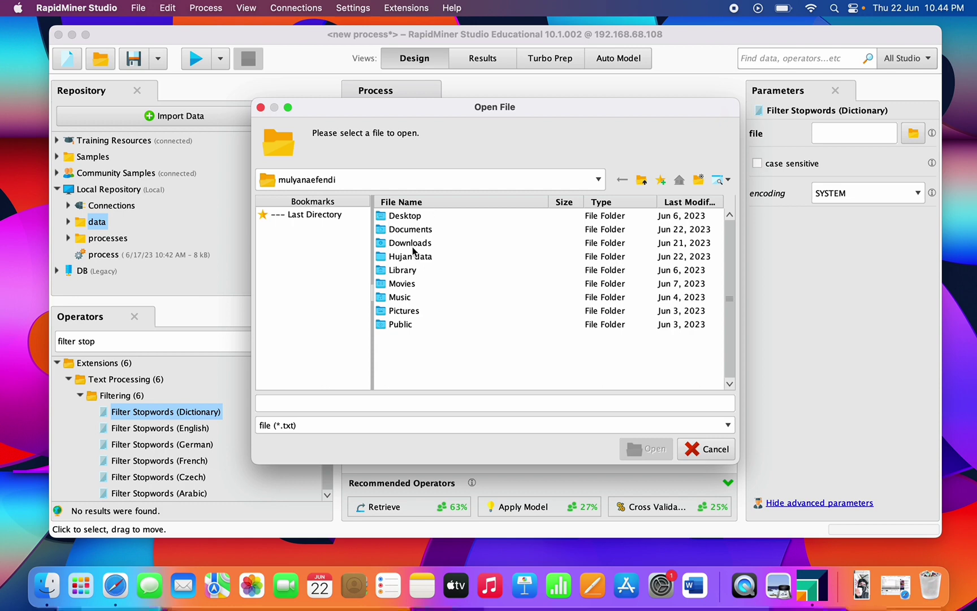
double_click(406, 232)
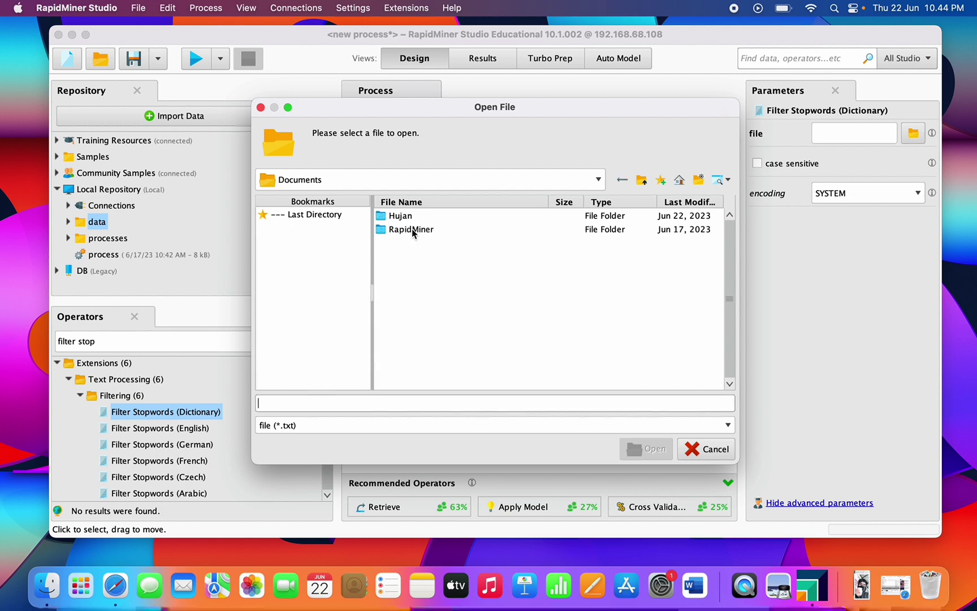
double_click(412, 229)
double_click(418, 217)
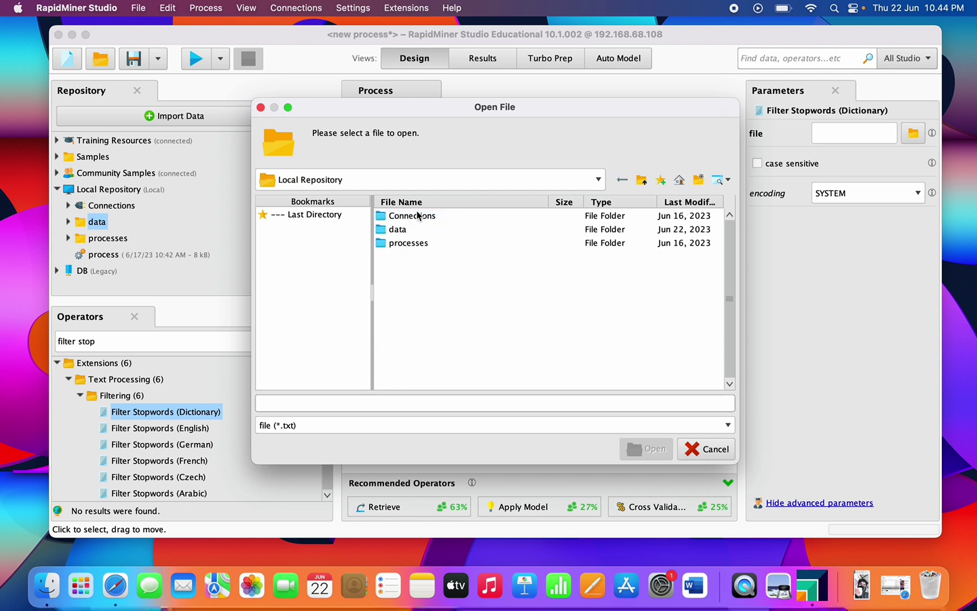
double_click(398, 229)
double_click(411, 230)
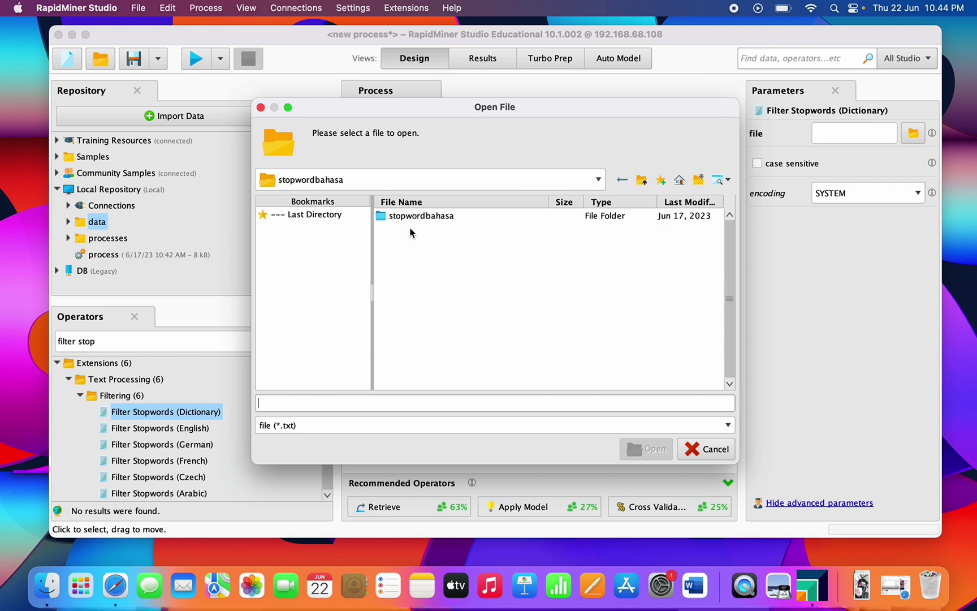
click(306, 425)
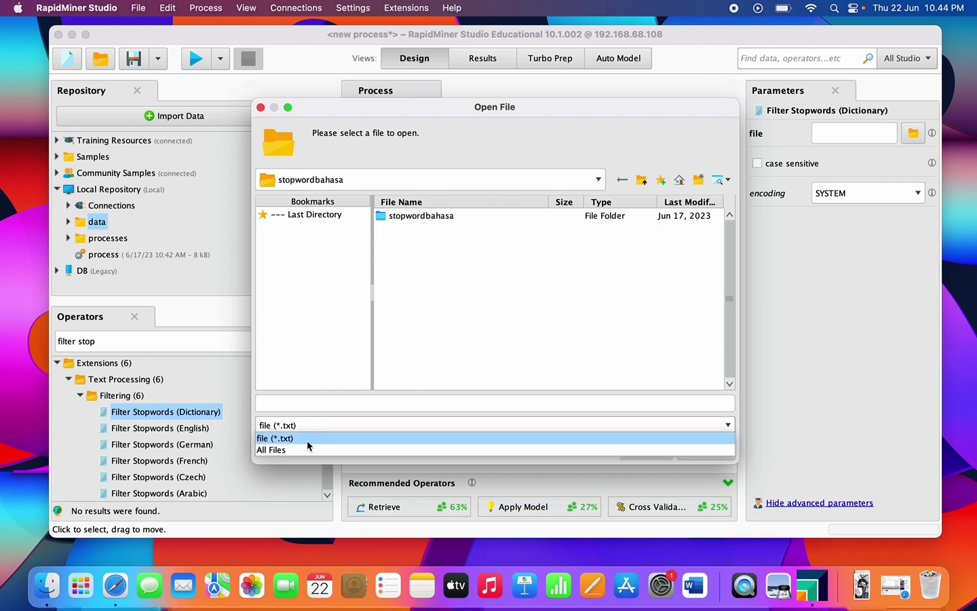
click(306, 451)
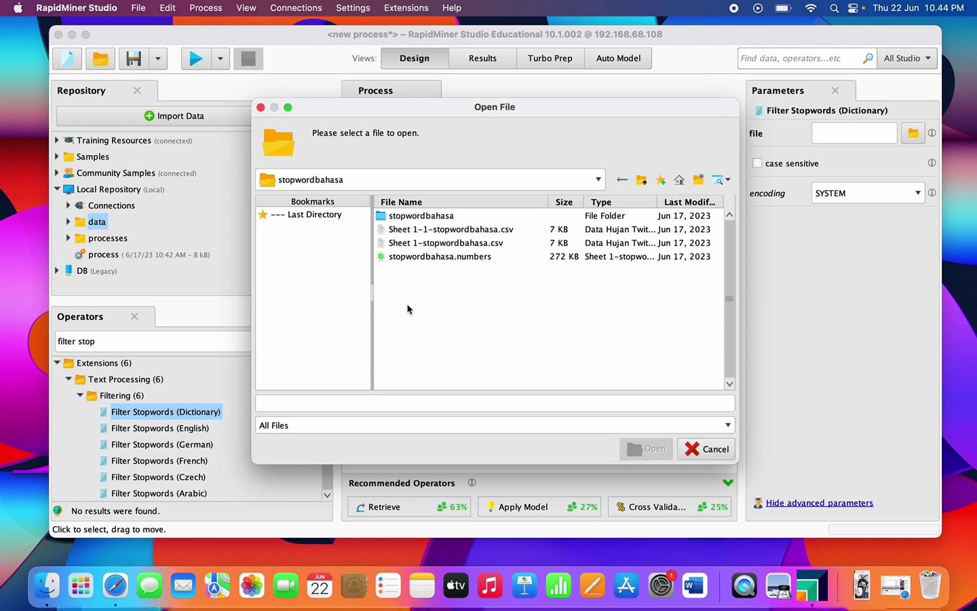
double_click(412, 258)
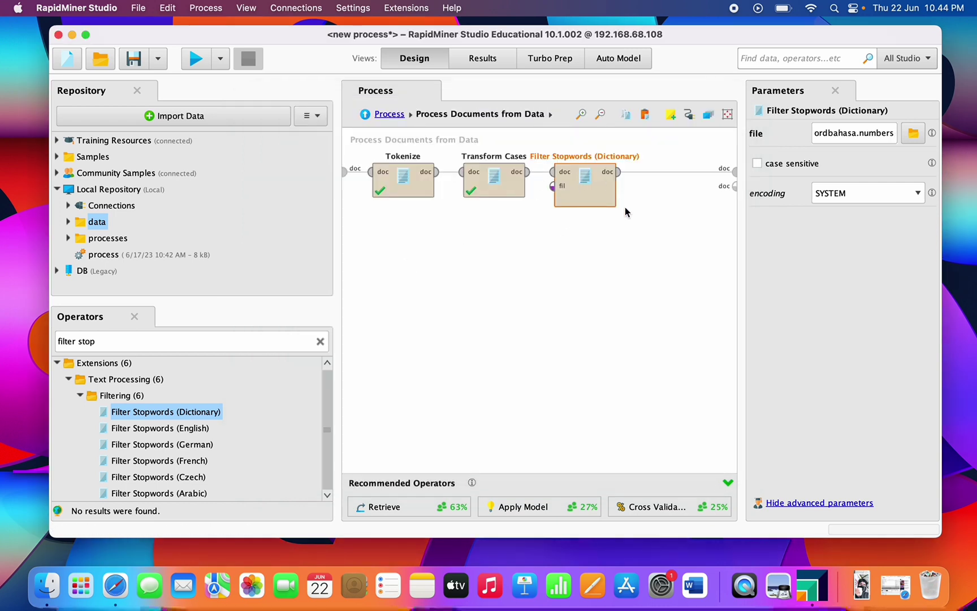
click(625, 238)
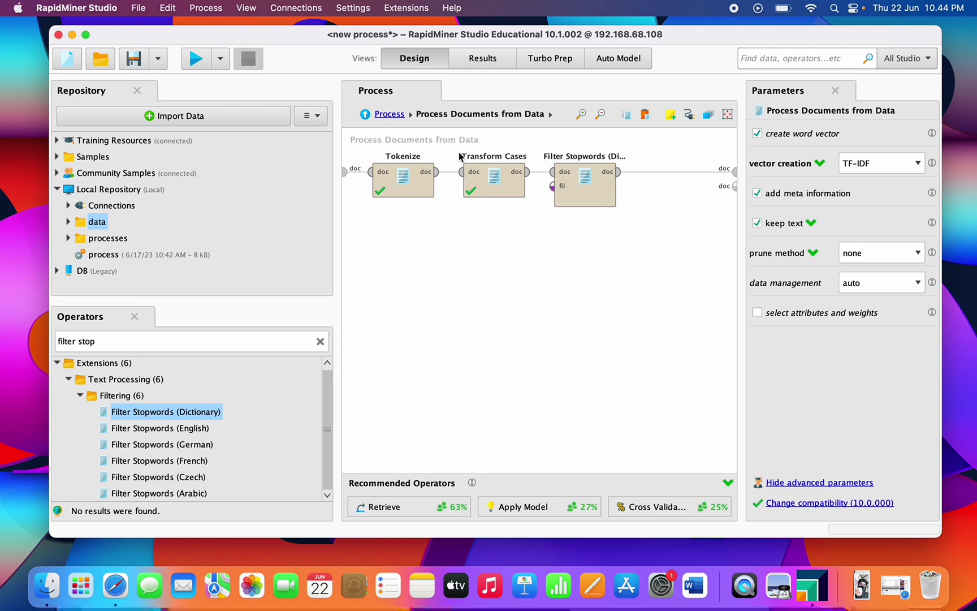
Step: Run the process and examine the words in the WordList result, widening its Word and Attribute Name columns
click(199, 56)
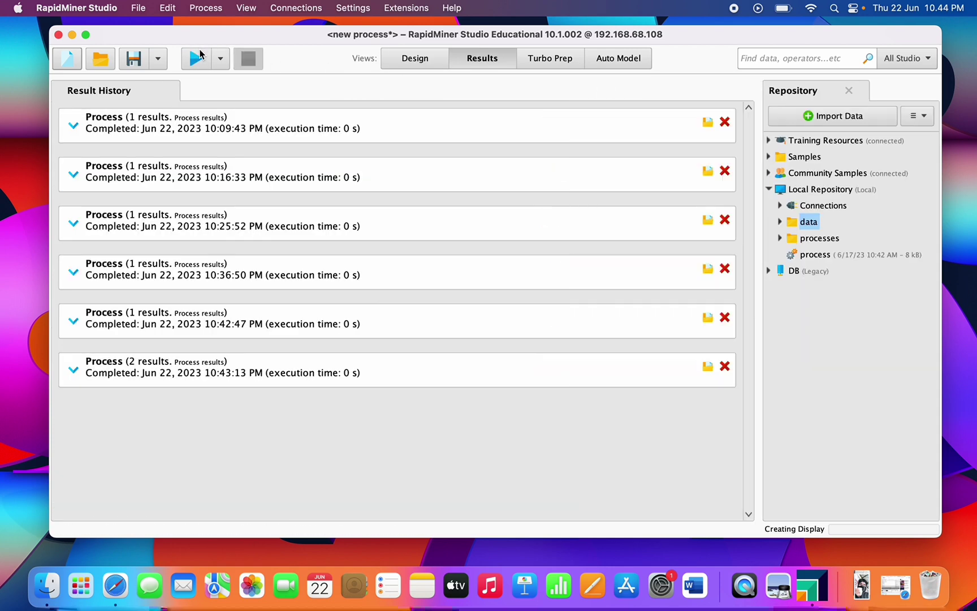
scroll(390, 195, down, 3)
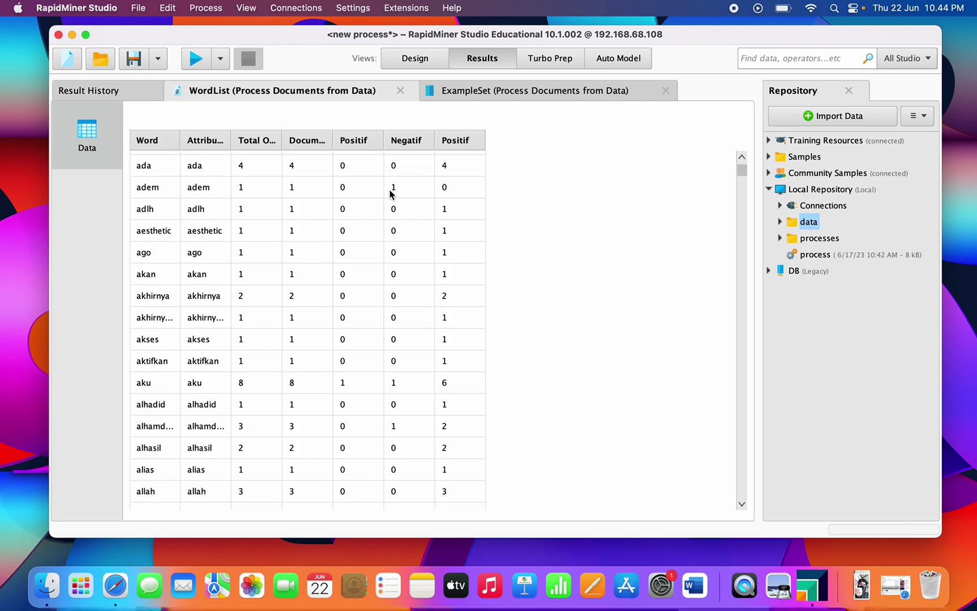
scroll(390, 194, up, 3)
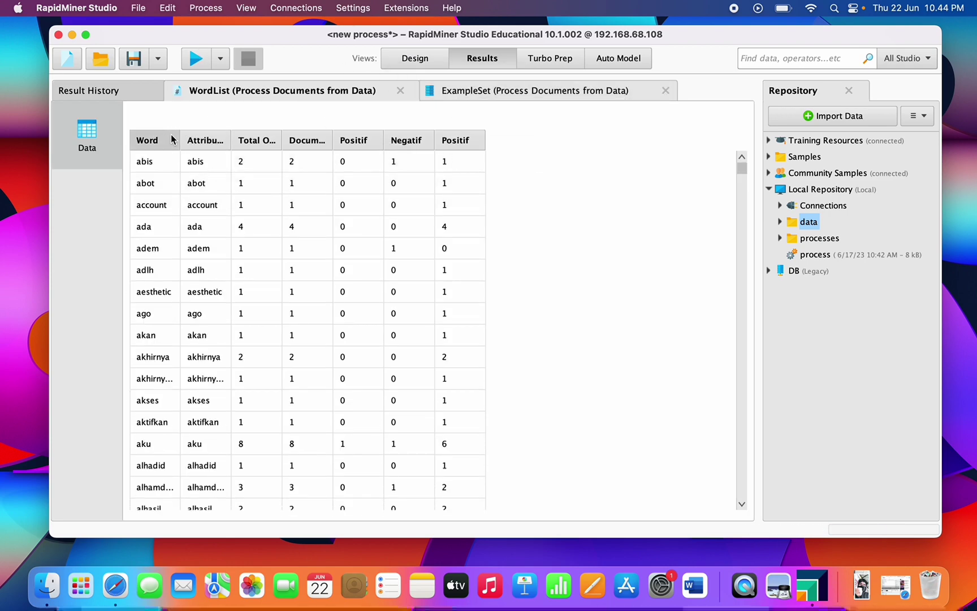
drag(179, 137, 200, 137)
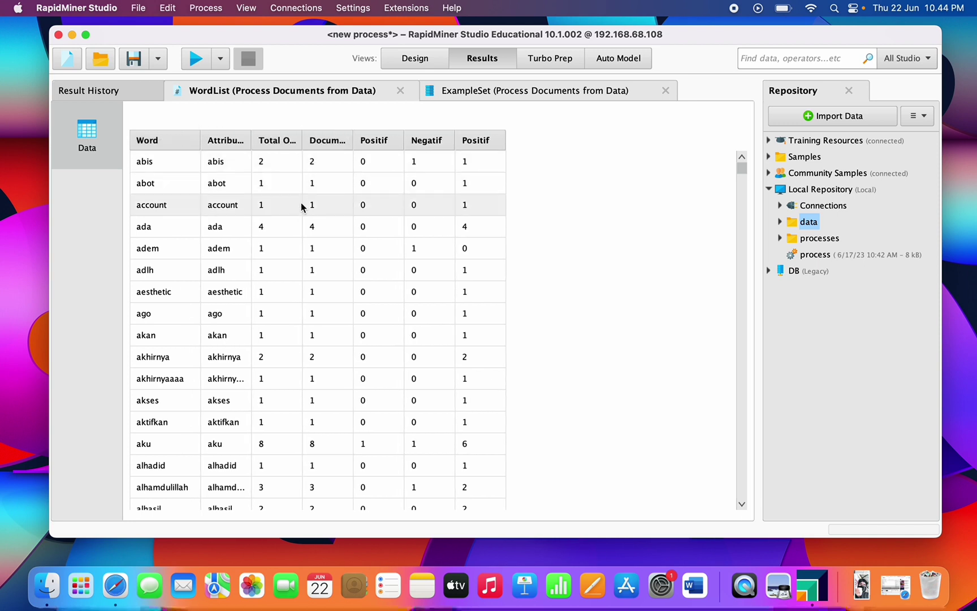
drag(252, 138, 296, 146)
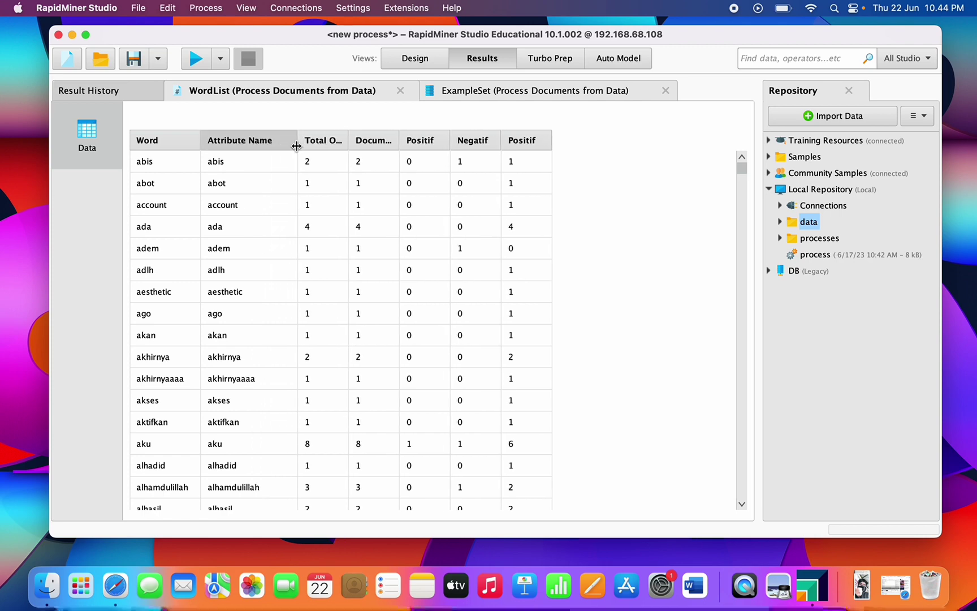
scroll(284, 198, down, 8)
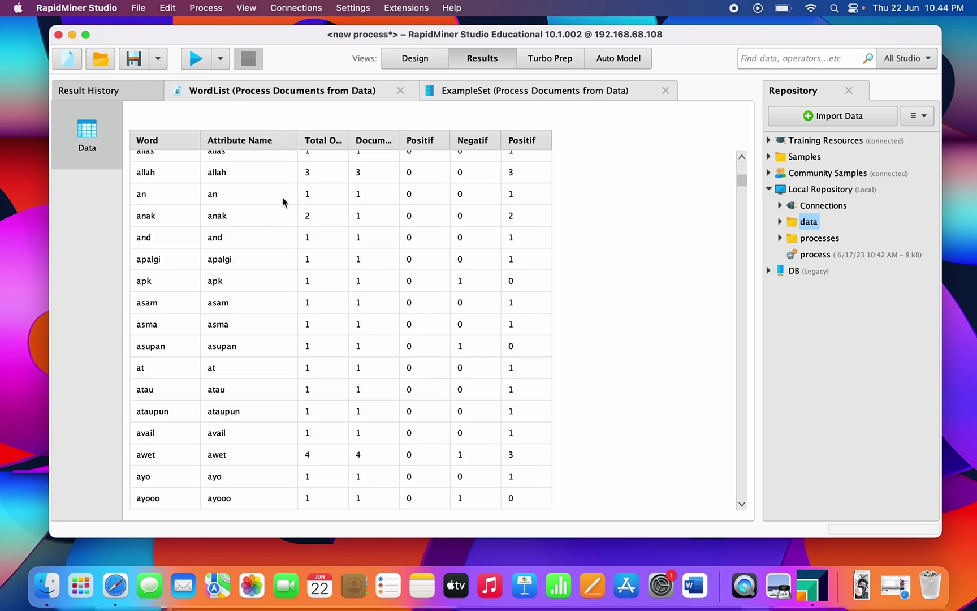
scroll(284, 202, down, 9)
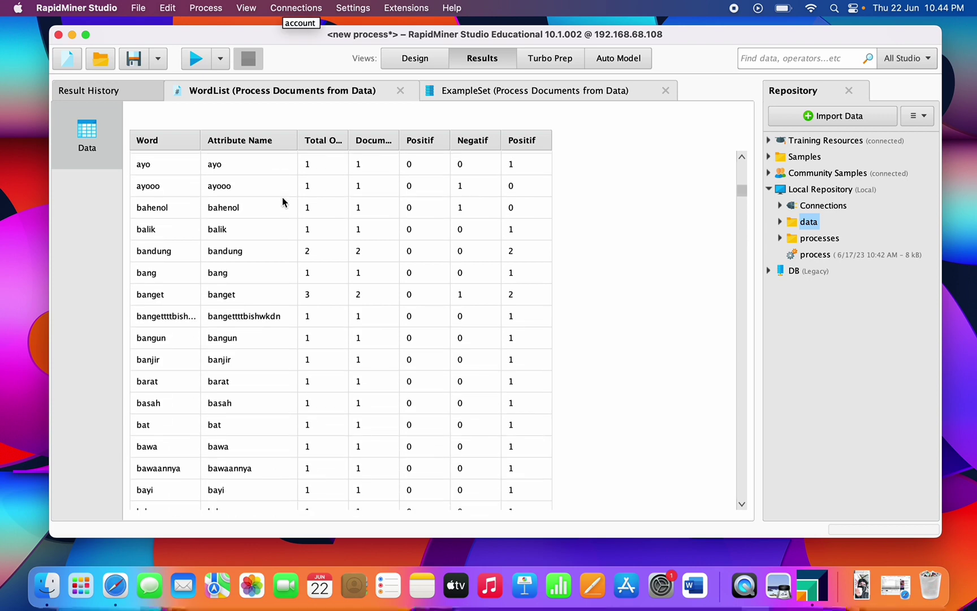
scroll(283, 201, down, 3)
scroll(283, 202, up, 20)
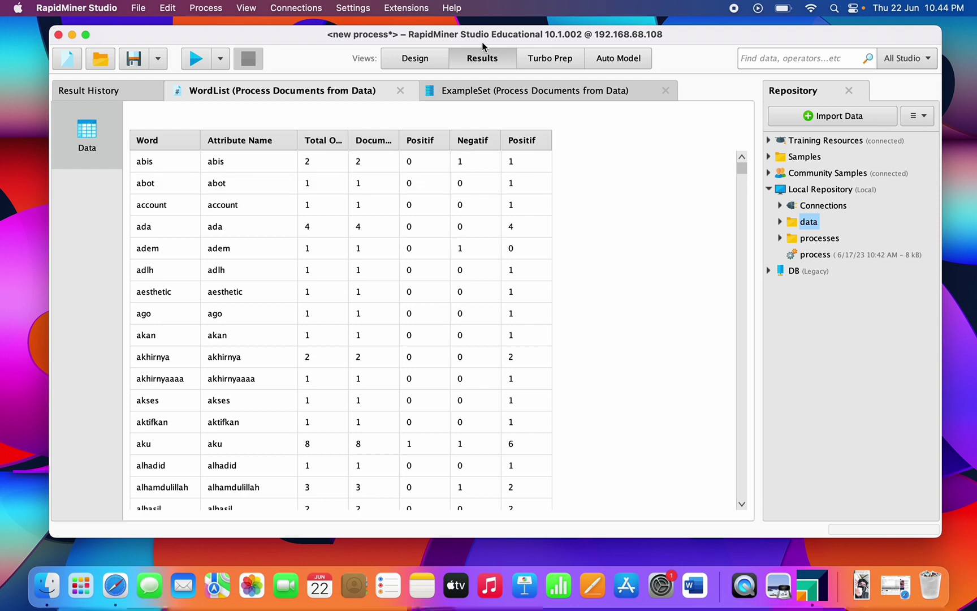
Step: Return to the subprocess design and insert a Filter Tokens (by Length) operator after Filter Stopwords (Dictionary)
click(439, 50)
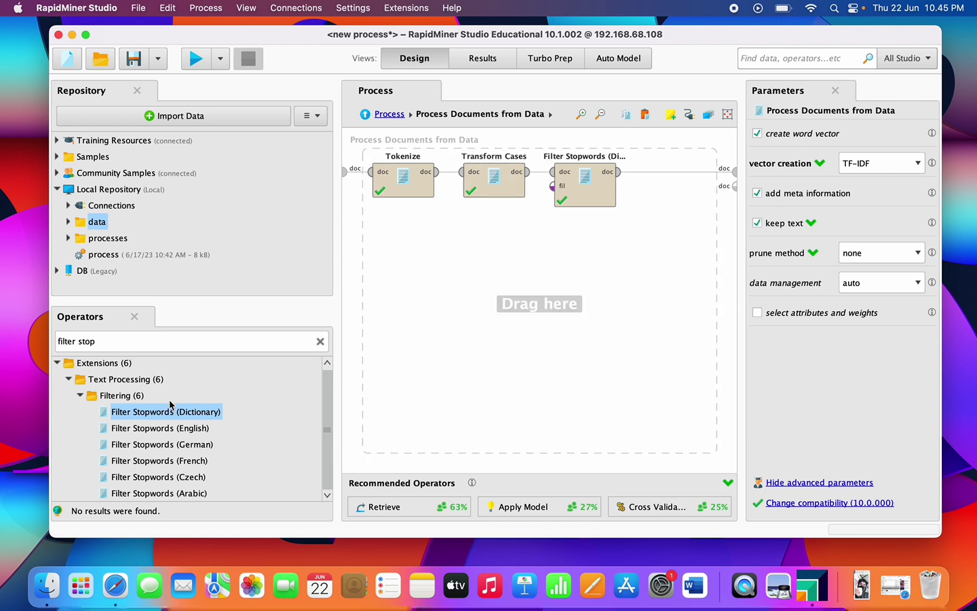
click(319, 342)
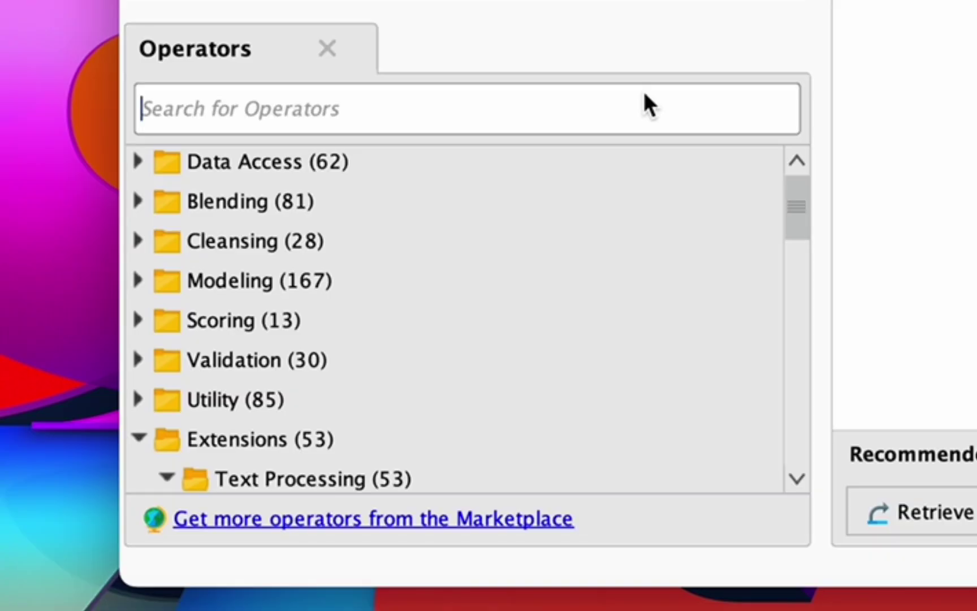
text(filt)
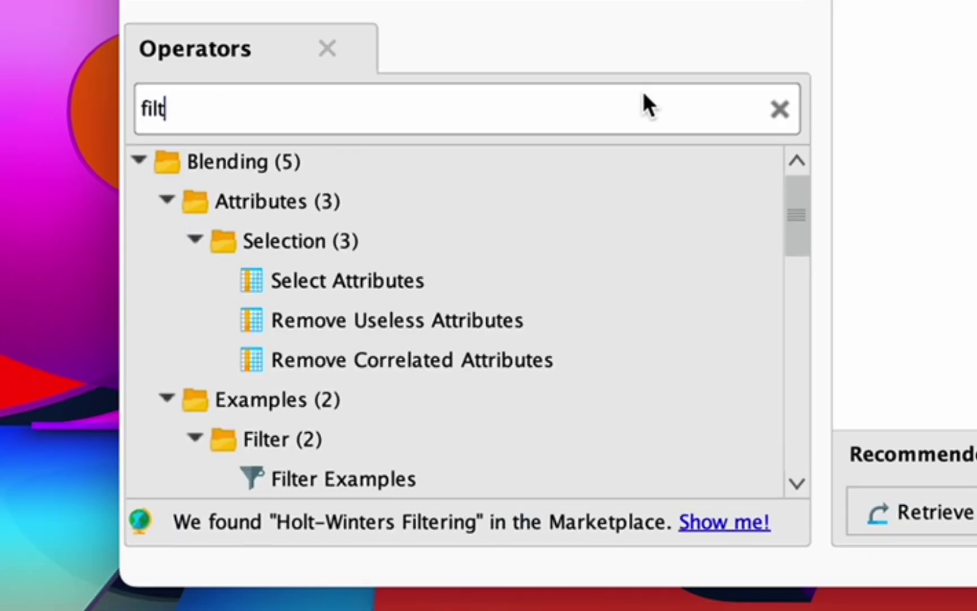
text(er tok)
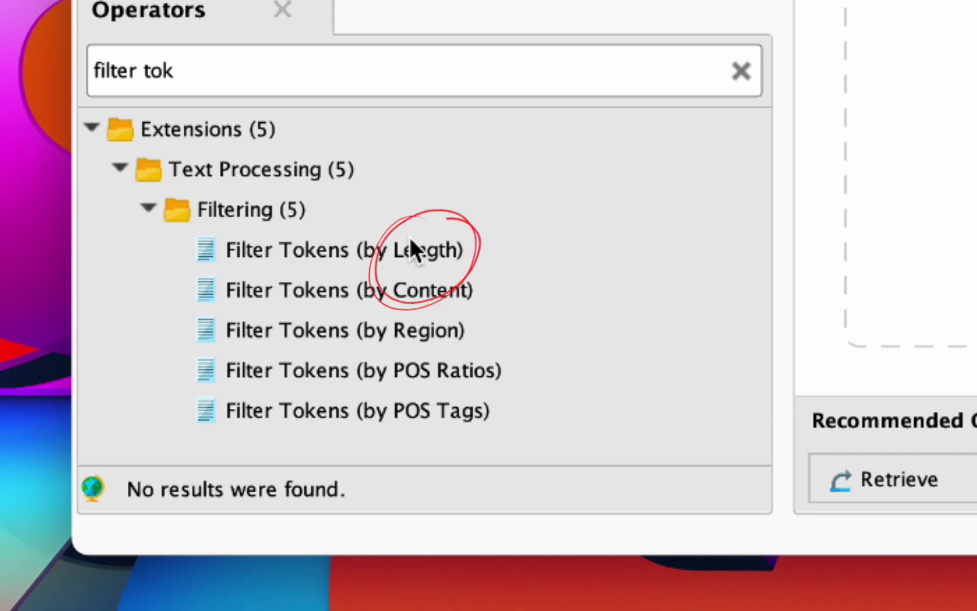
drag(411, 249, 702, 169)
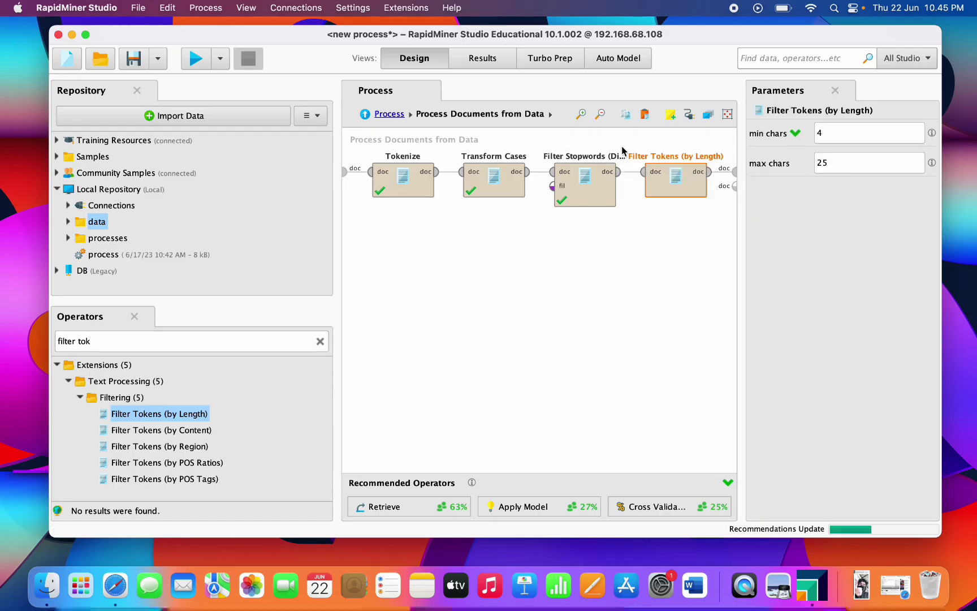
Step: Run the process, widen the WordList's Word column, and check the character limits of Filter Tokens (by Length) in the design
click(201, 59)
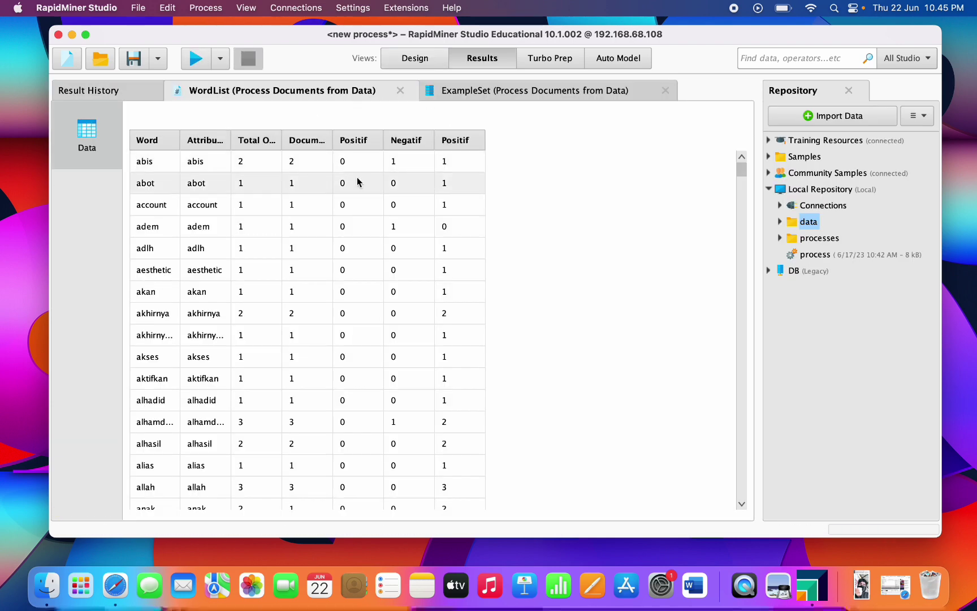
double_click(180, 139)
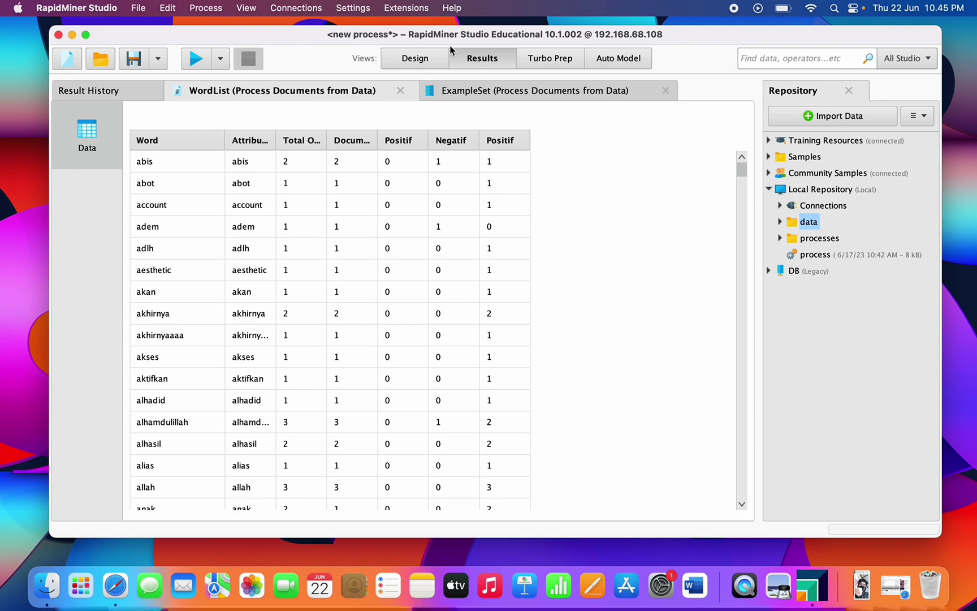
click(415, 61)
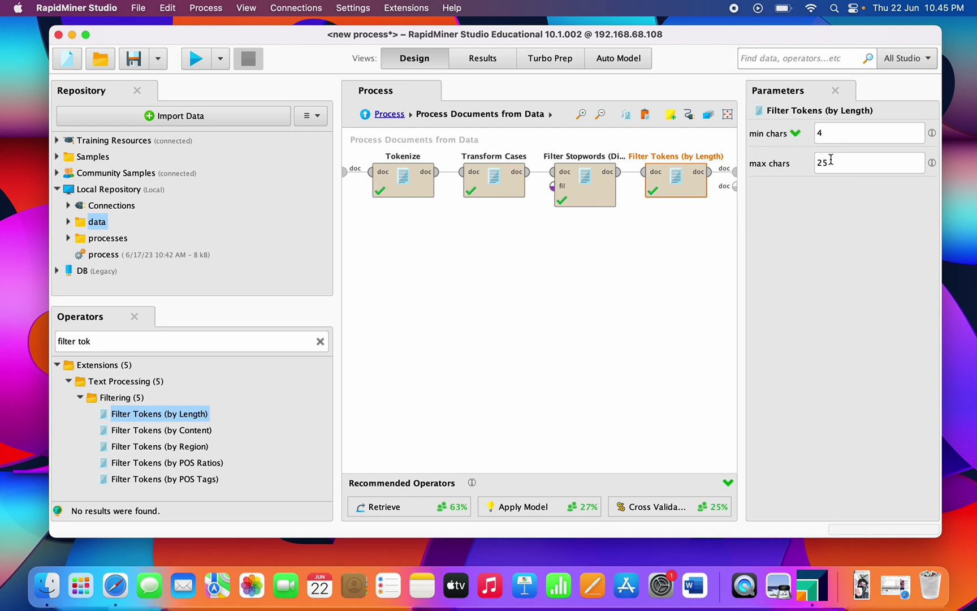
Step: Return to the results and examine the words in the WordList produced with Filter Tokens (by Length)
click(482, 58)
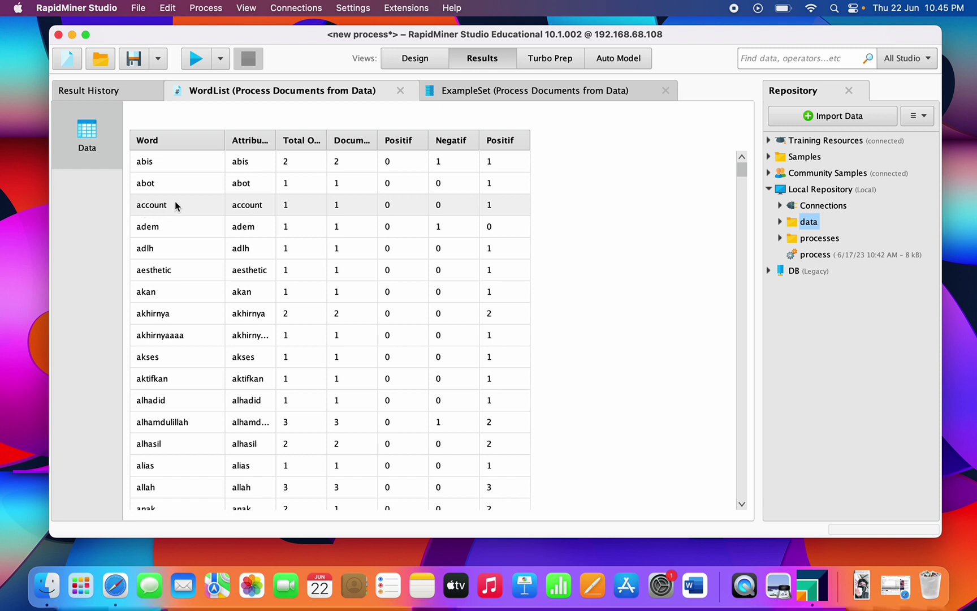
scroll(175, 205, down, 2)
scroll(186, 205, up, 2)
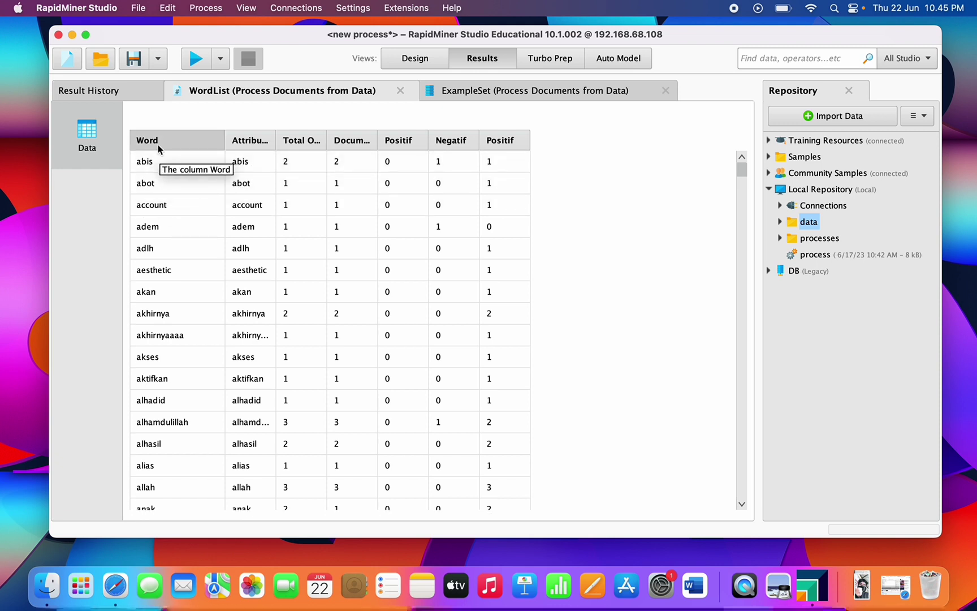
scroll(156, 223, down, 3)
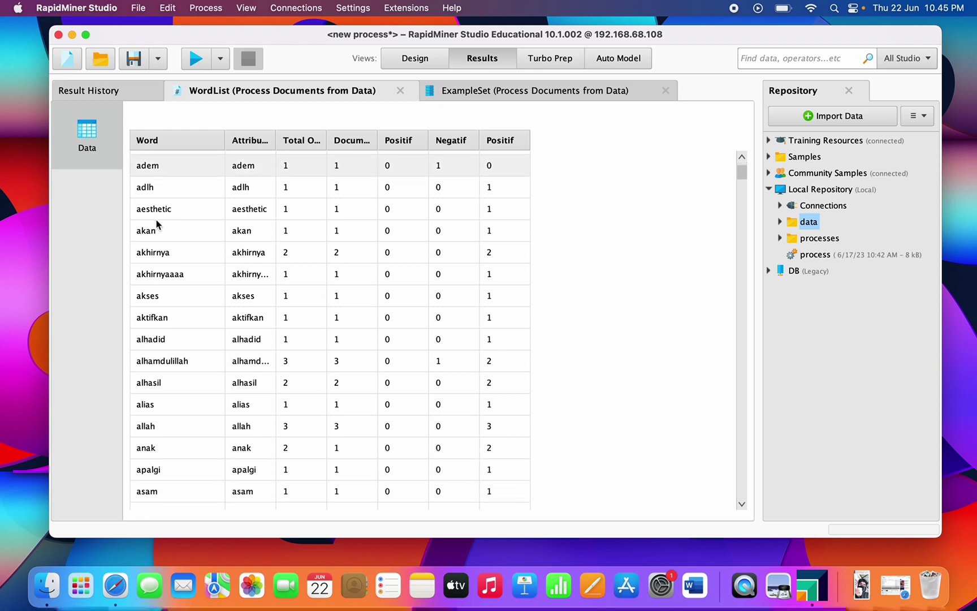
scroll(156, 222, down, 15)
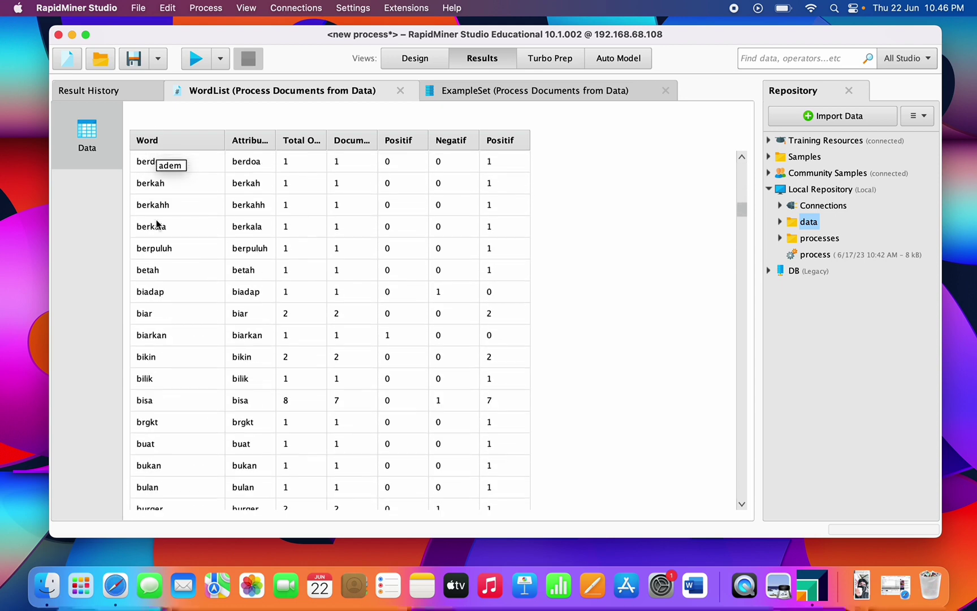
scroll(156, 219, down, 10)
scroll(154, 221, up, 20)
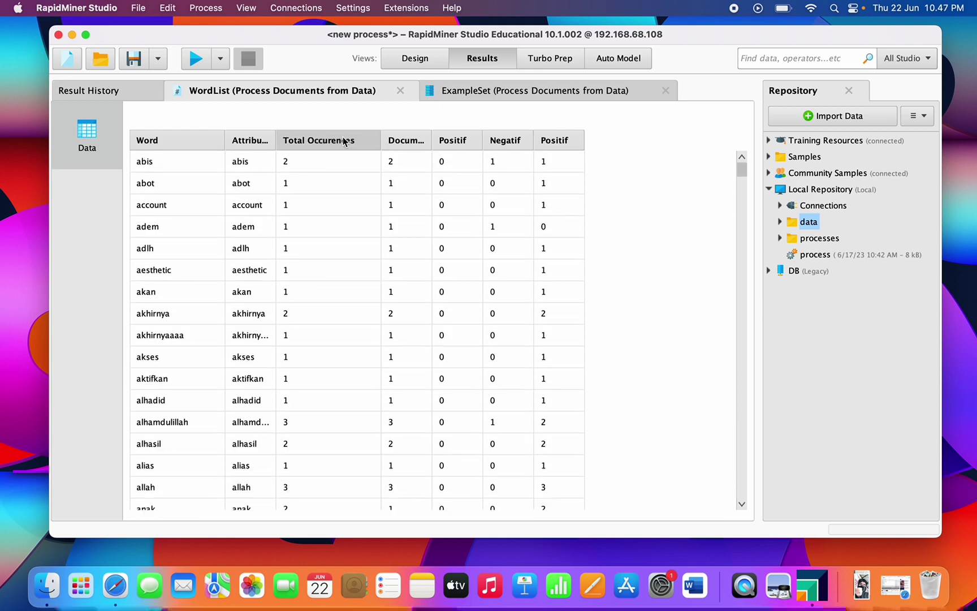
Step: Sort the WordList by Total Occurences in descending order and examine the most frequent words and their sentiment counts
click(344, 141)
click(344, 140)
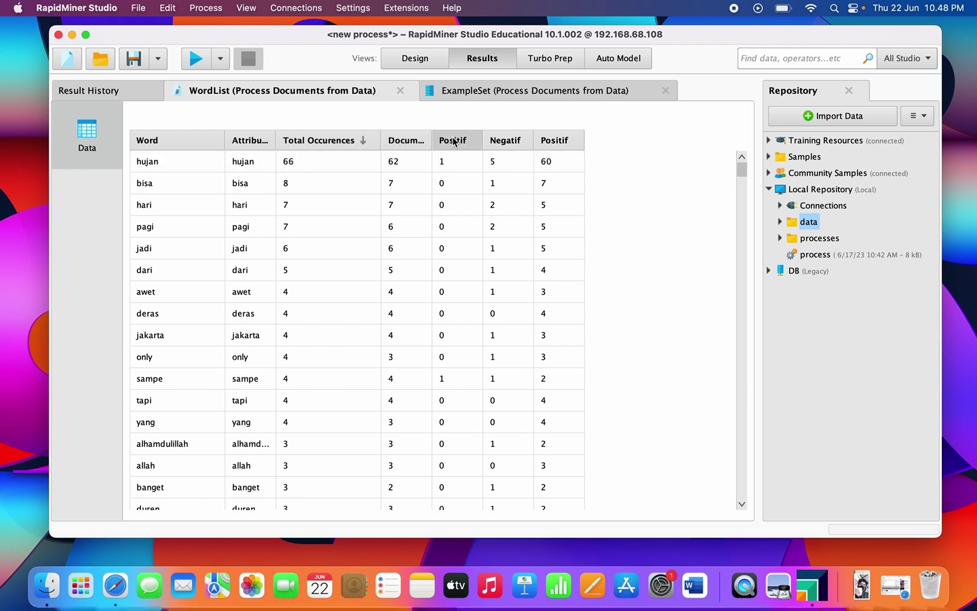
scroll(524, 187, down, 5)
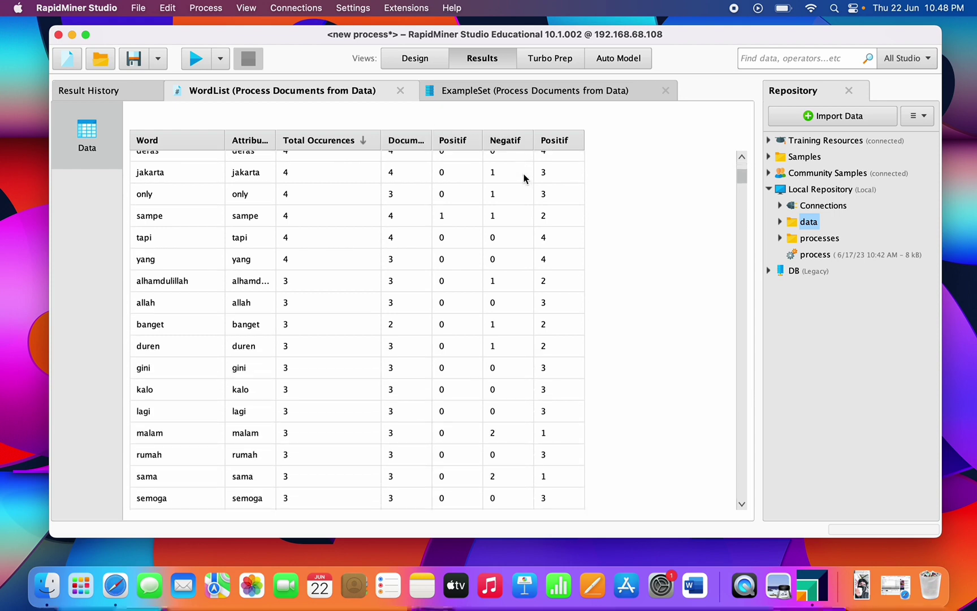
scroll(524, 179, down, 20)
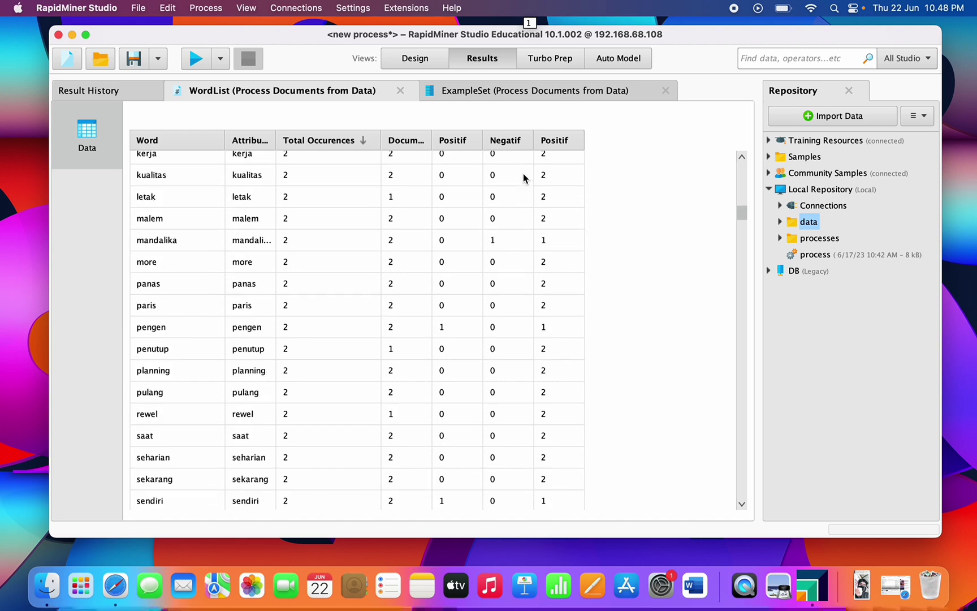
scroll(524, 178, down, 20)
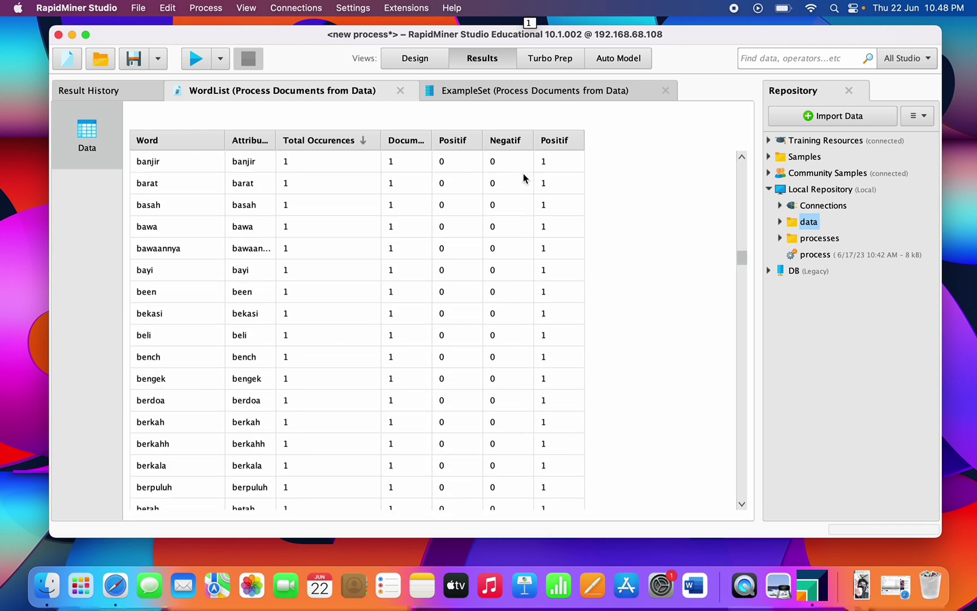
scroll(524, 179, up, 15)
Step: Return to the main process design and insert a Naive Bayes operator fed by the example output of Process Documents from Data
click(414, 59)
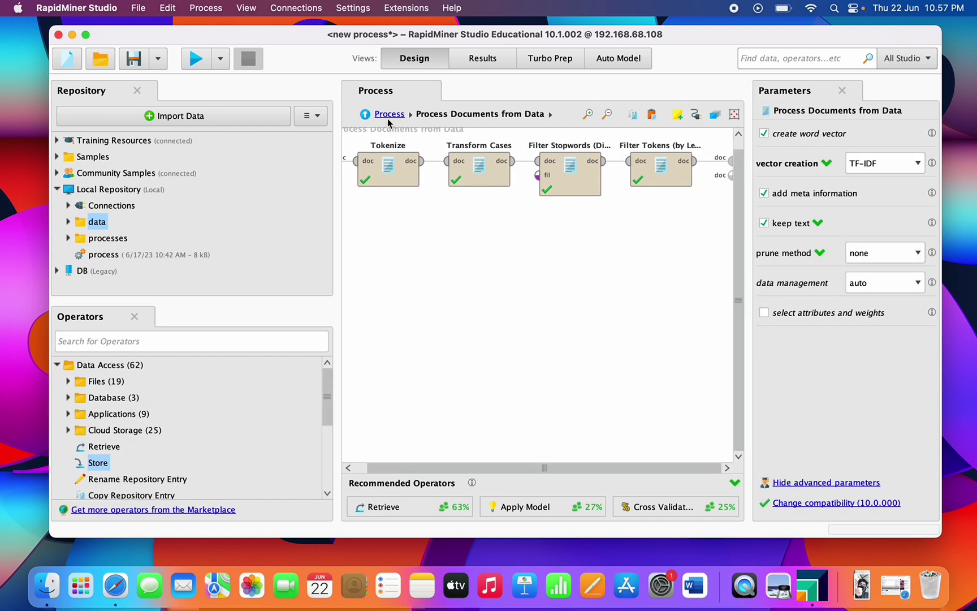
click(388, 115)
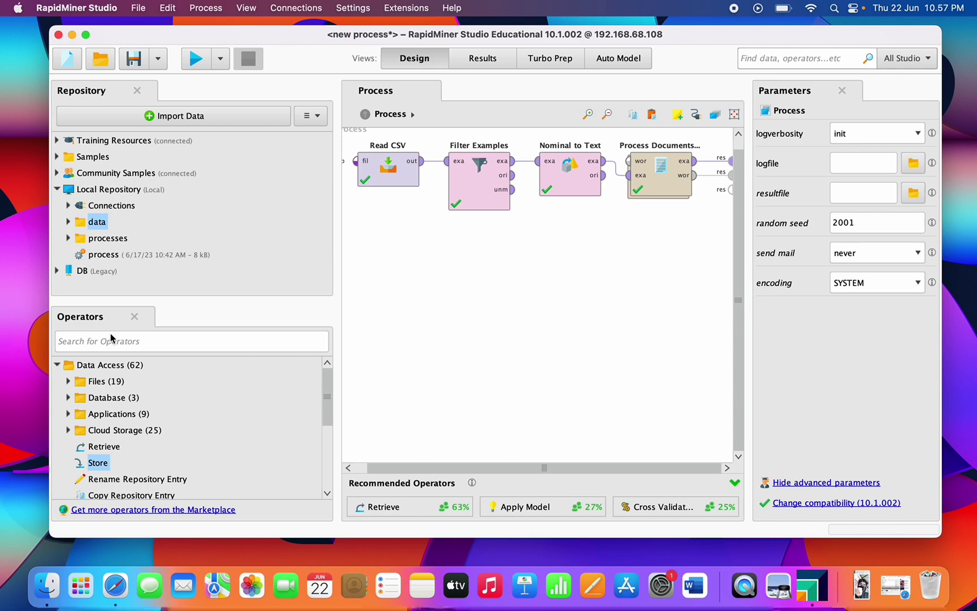
text(naiv)
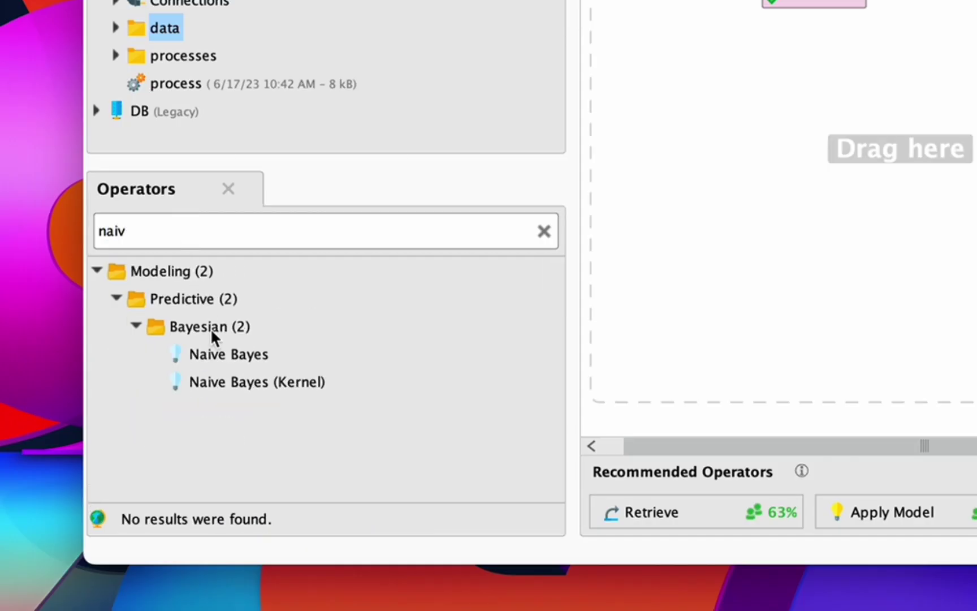
drag(229, 348, 976, 71)
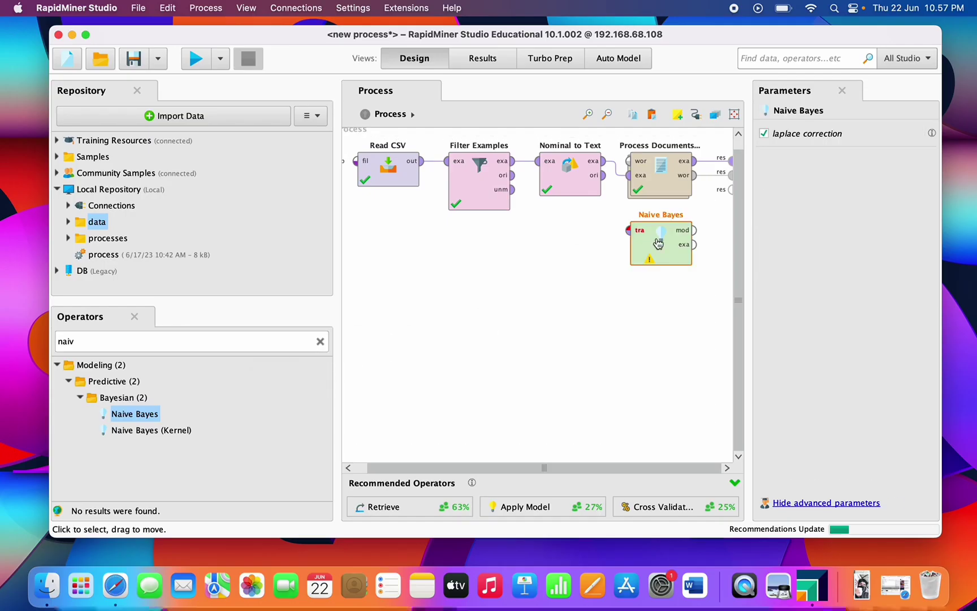
drag(658, 243, 620, 258)
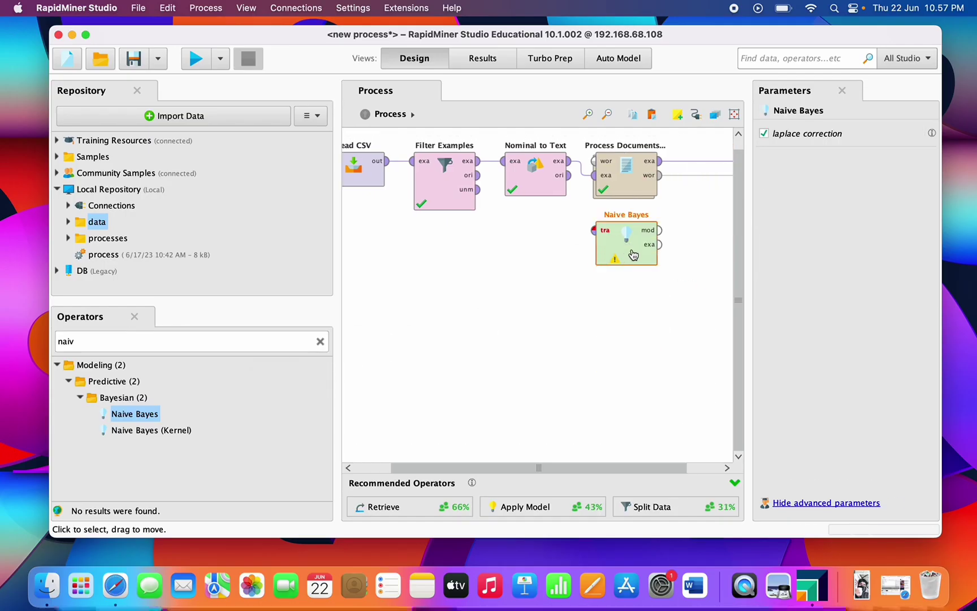
click(716, 177)
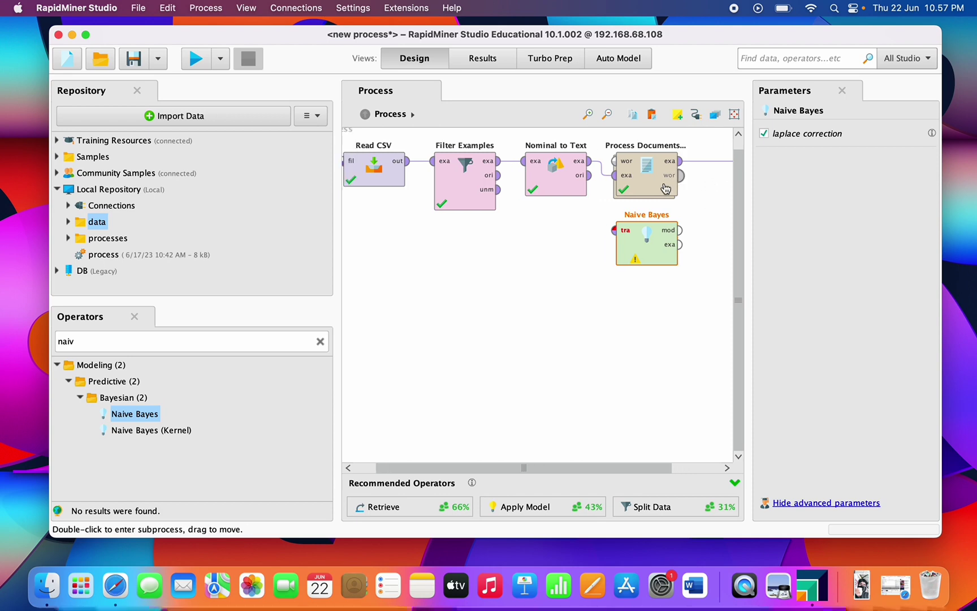
scroll(653, 188, right, 3)
drag(581, 242, 672, 172)
Step: Search the operators for store and insert a Store operator on the model output of Naive Bayes
click(320, 342)
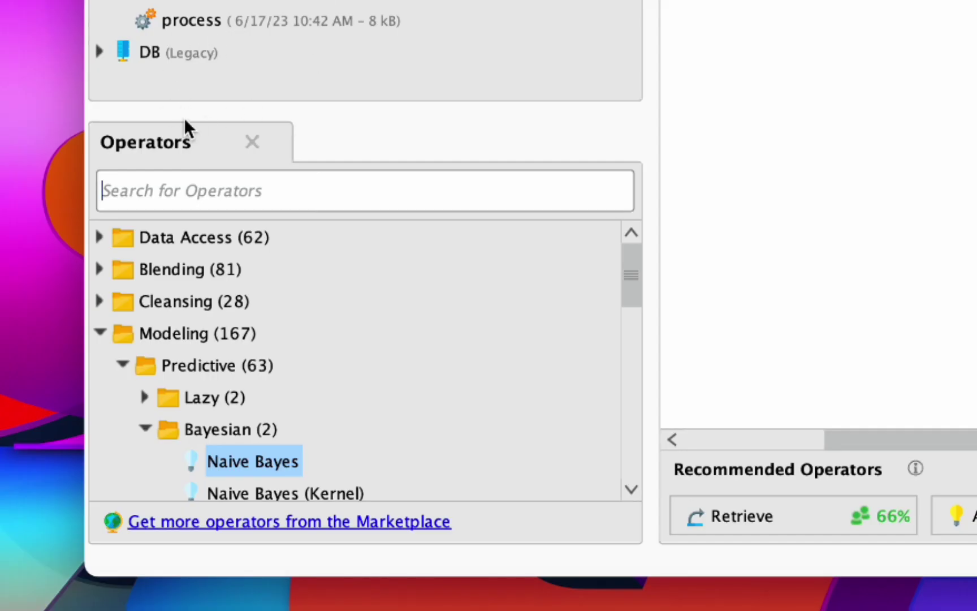
text(store)
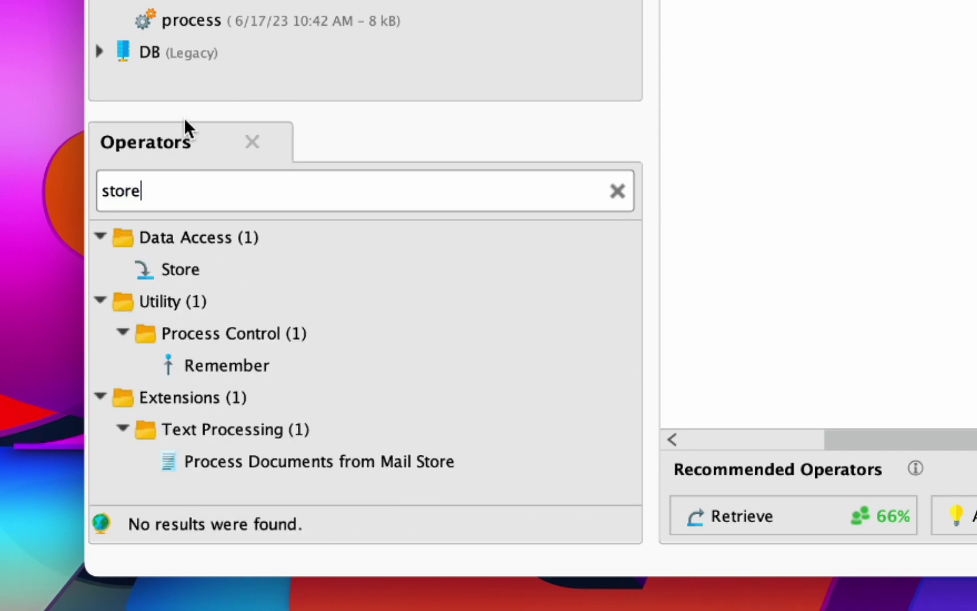
drag(162, 272, 308, 236)
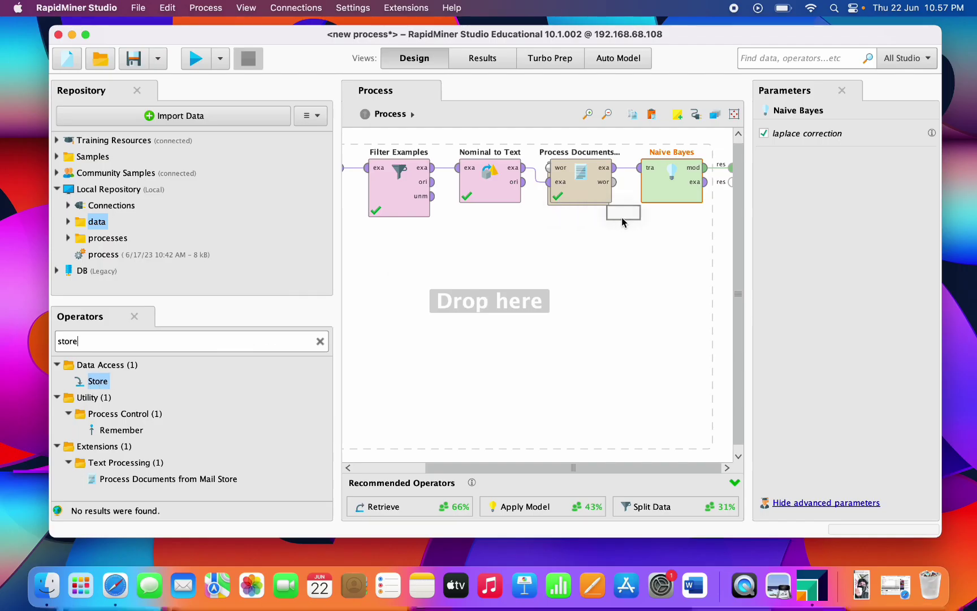
drag(622, 220, 666, 179)
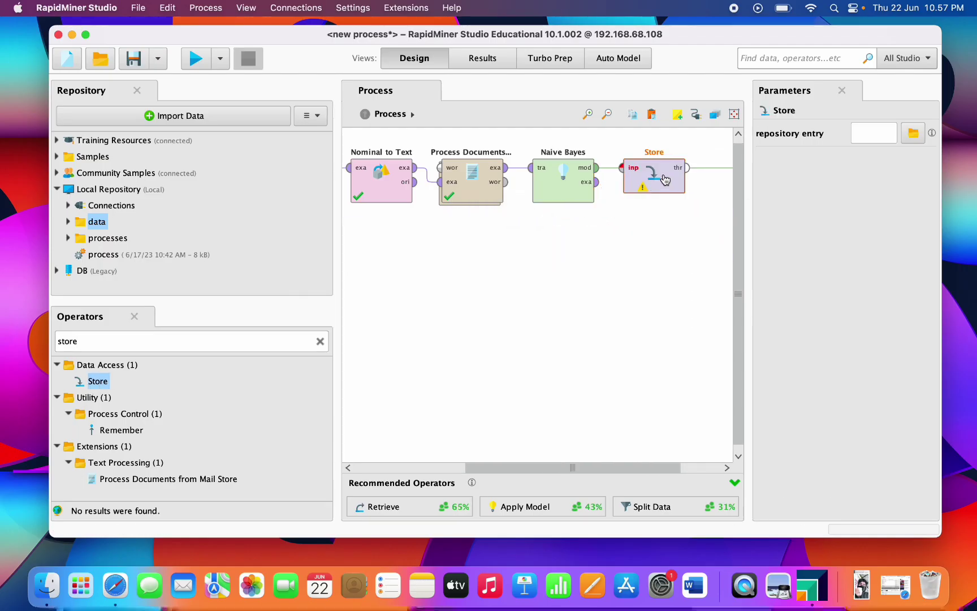
click(639, 250)
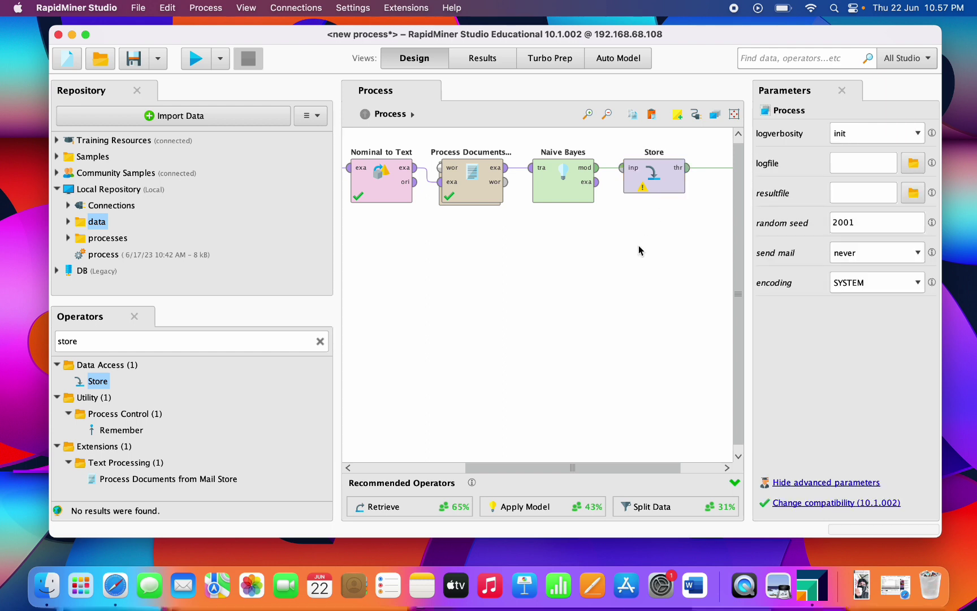
Step: Rename the Store operator after Naive Bayes as "Store nb model"
click(588, 157)
right_click(588, 157)
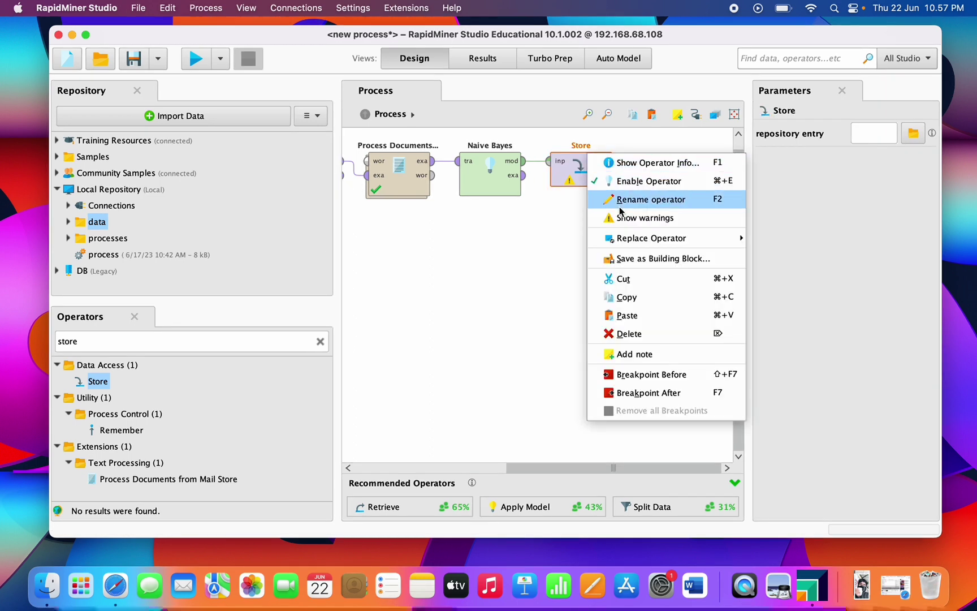
click(623, 203)
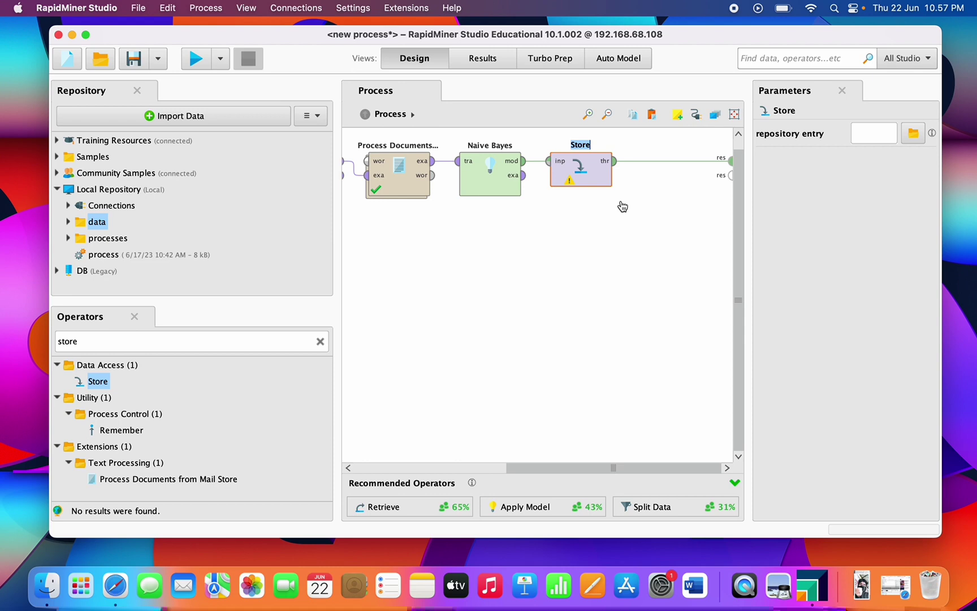
click(597, 144)
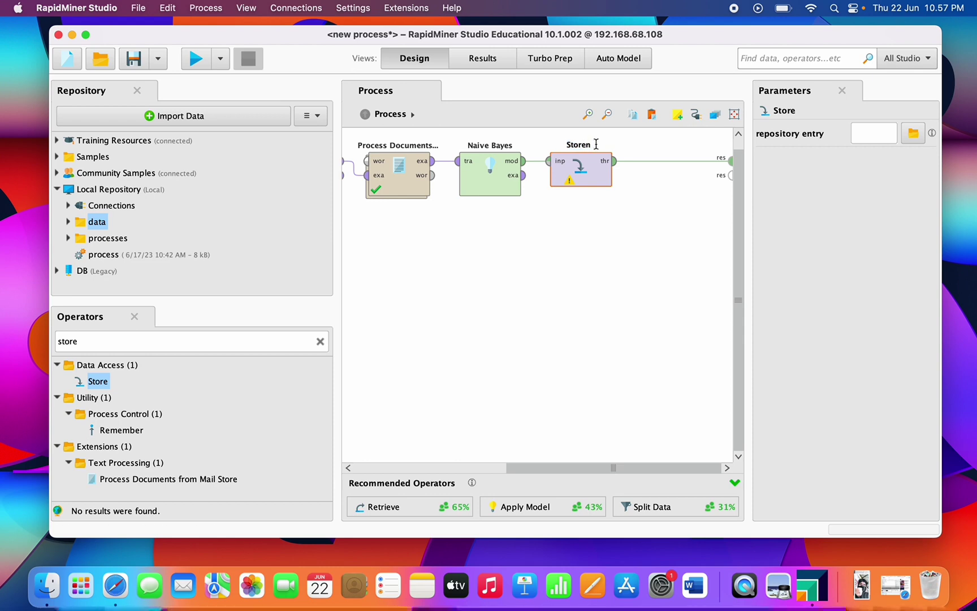
text(n nb m)
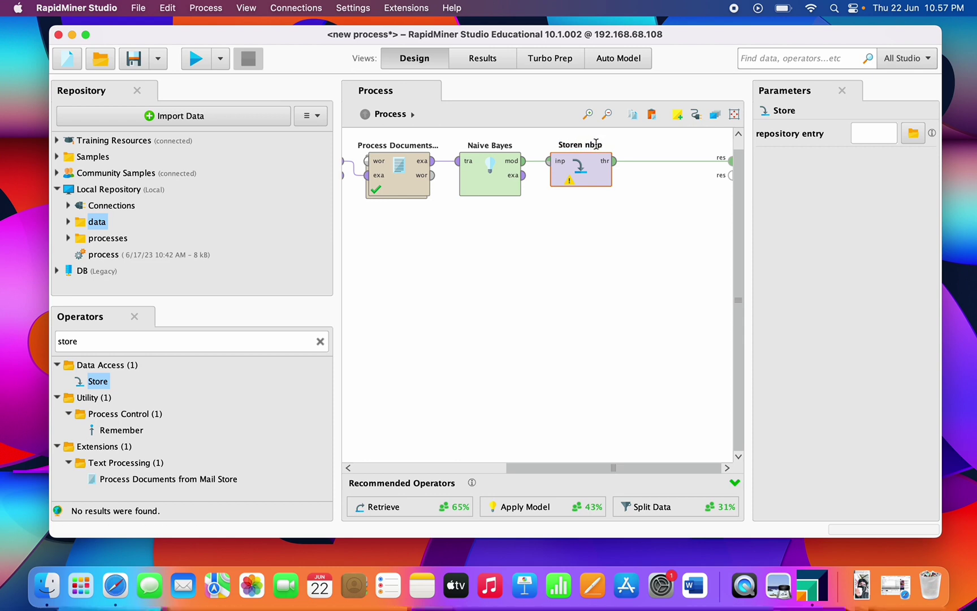
text(bn)
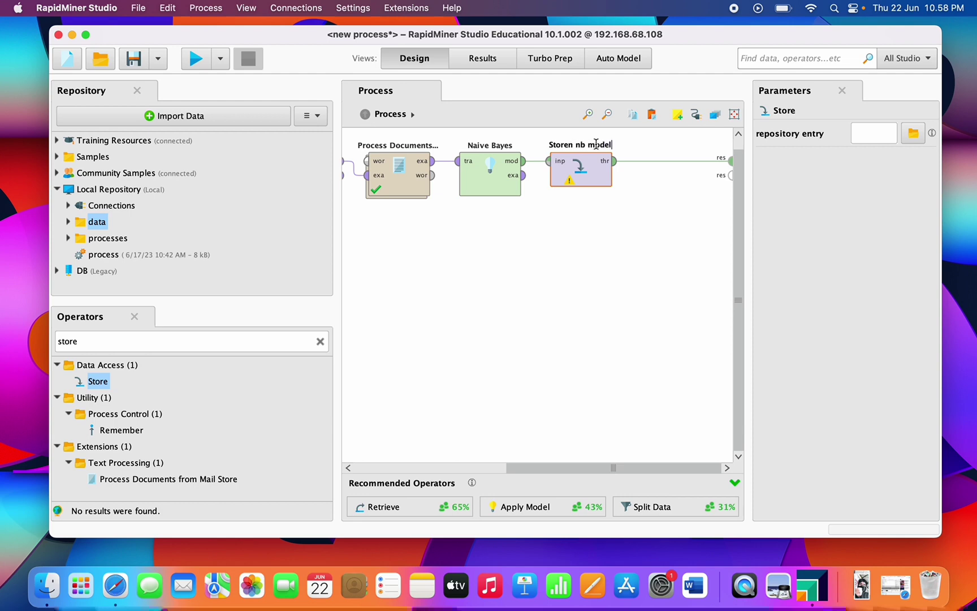
text(odel)
key(Return)
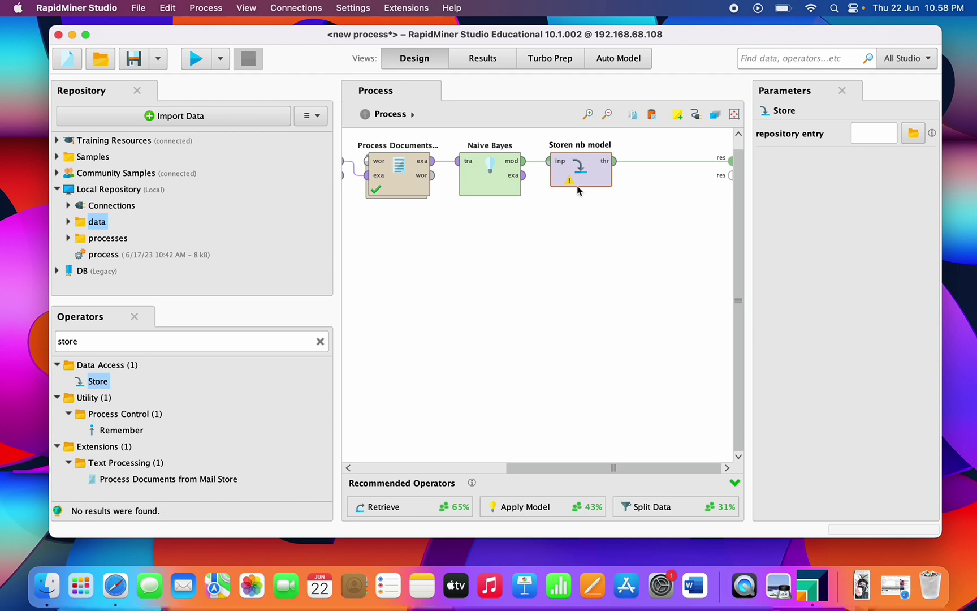
click(587, 230)
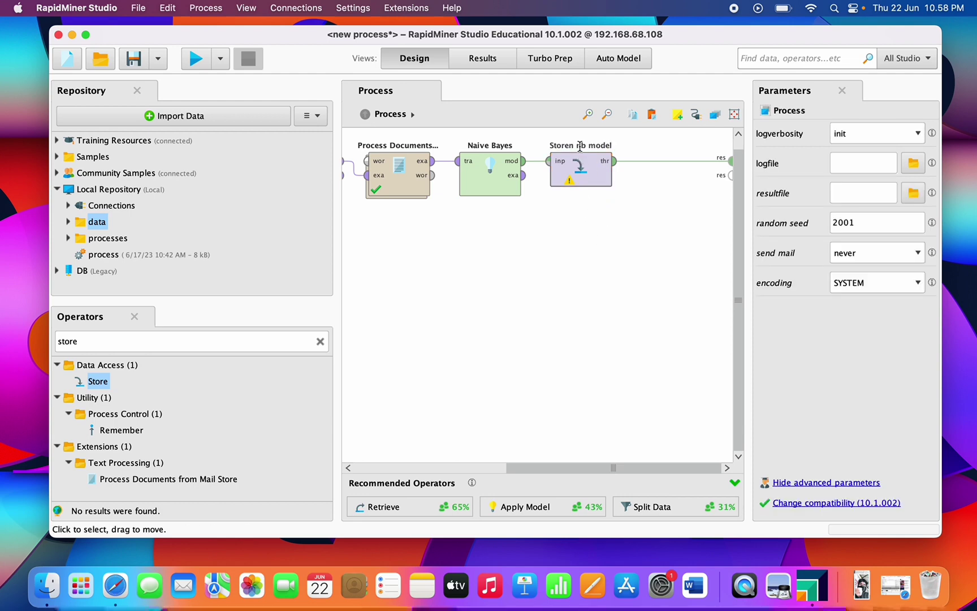
click(582, 164)
right_click(583, 178)
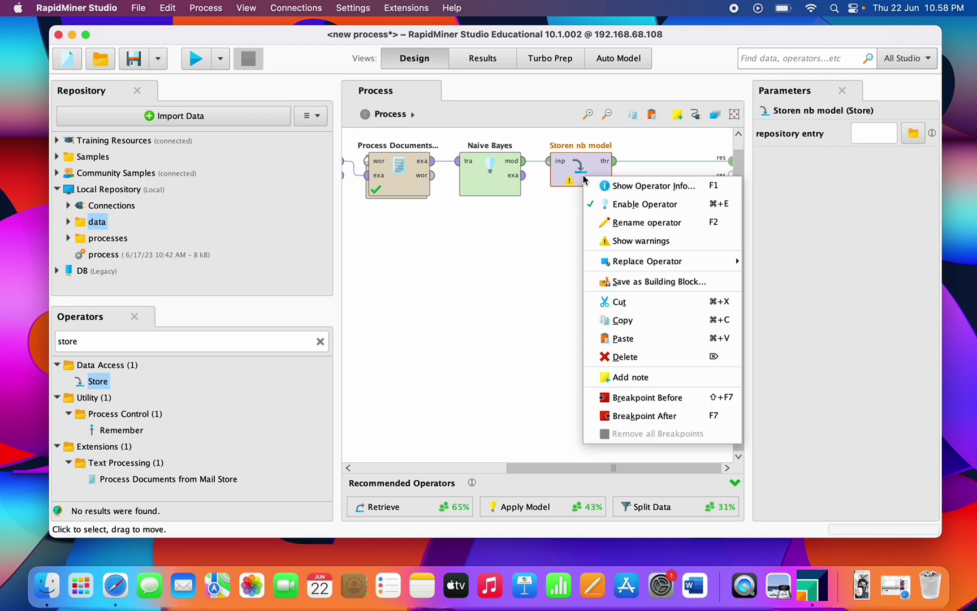
click(650, 229)
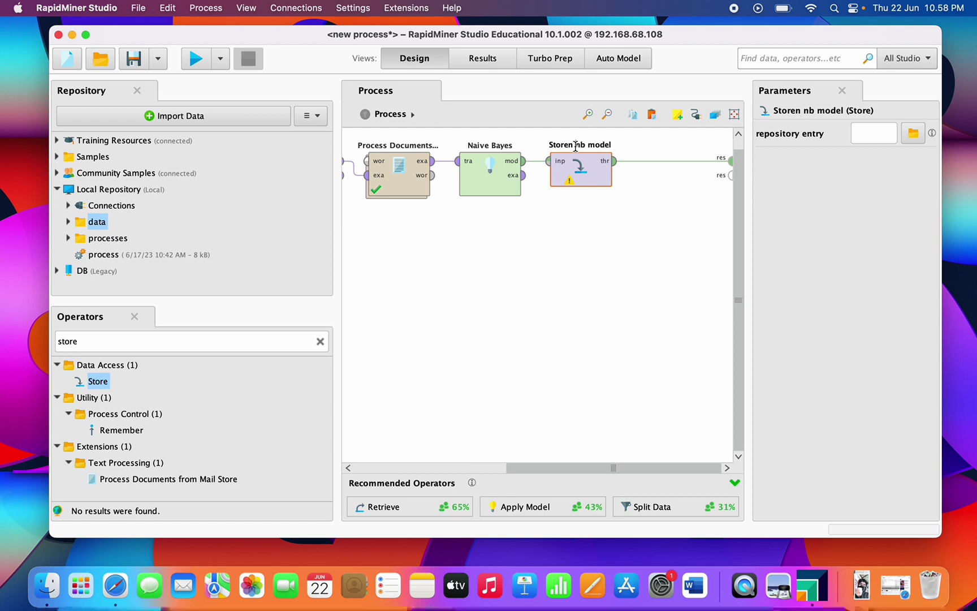
key(BackSpace)
click(486, 268)
Step: Add a second Store operator below Store nb model and rename it "Store data training"
drag(98, 381, 635, 165)
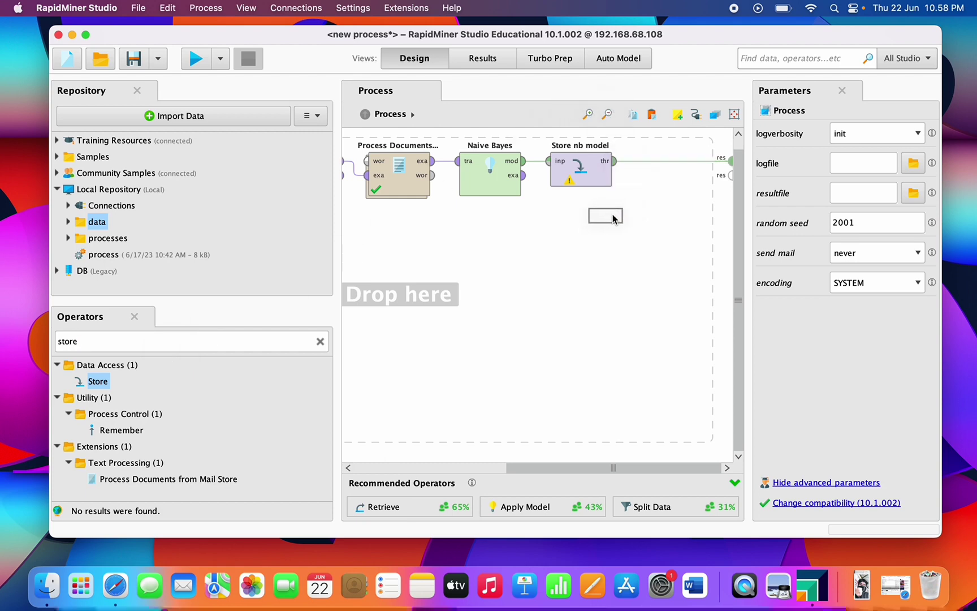
drag(590, 218, 581, 237)
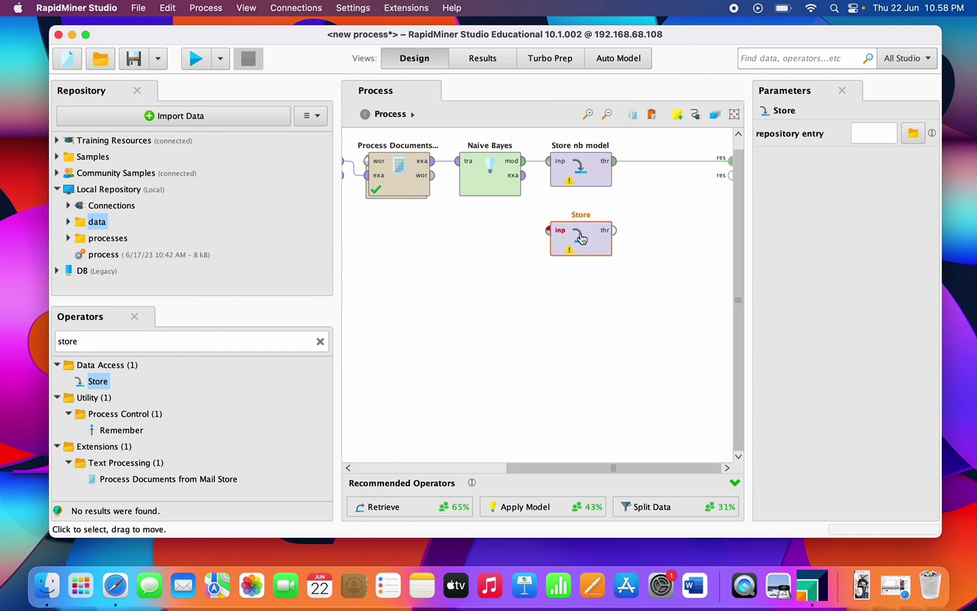
right_click(581, 237)
click(625, 271)
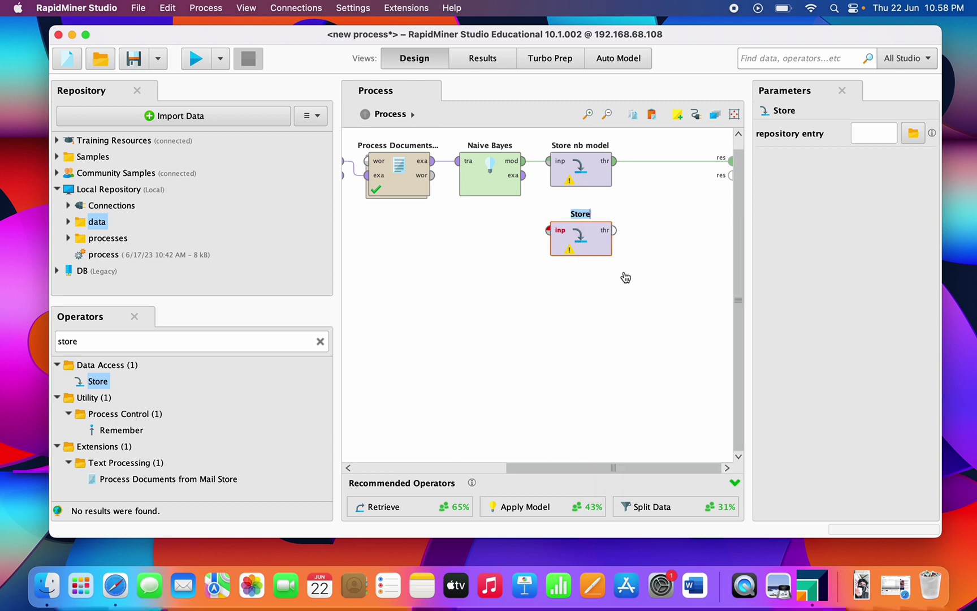
click(596, 210)
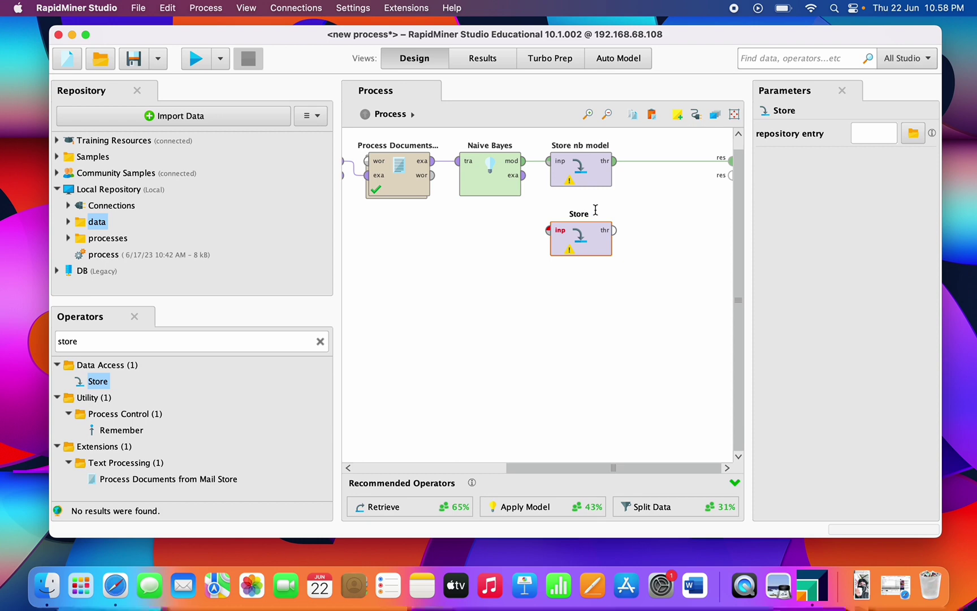
text(data training)
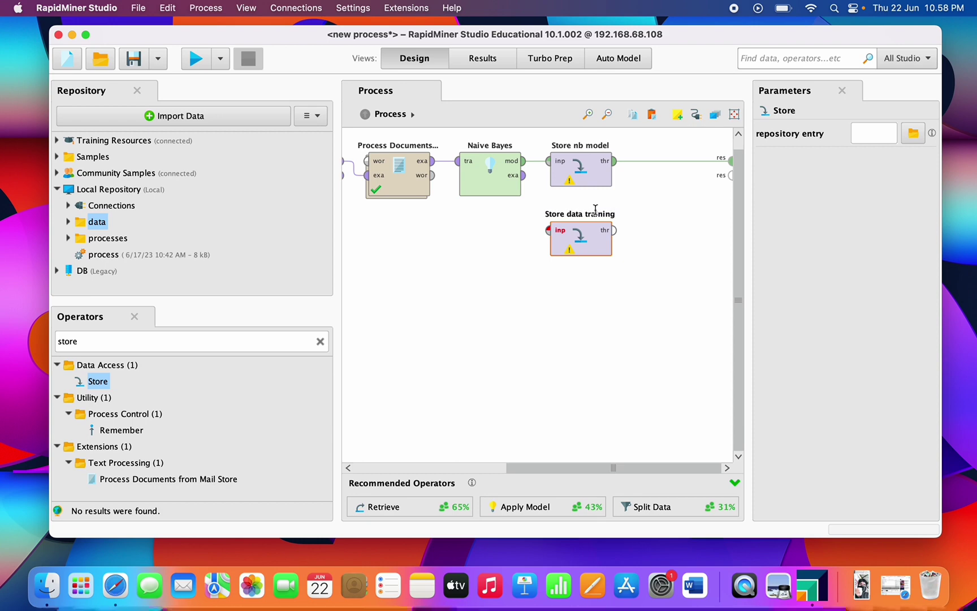
click(620, 375)
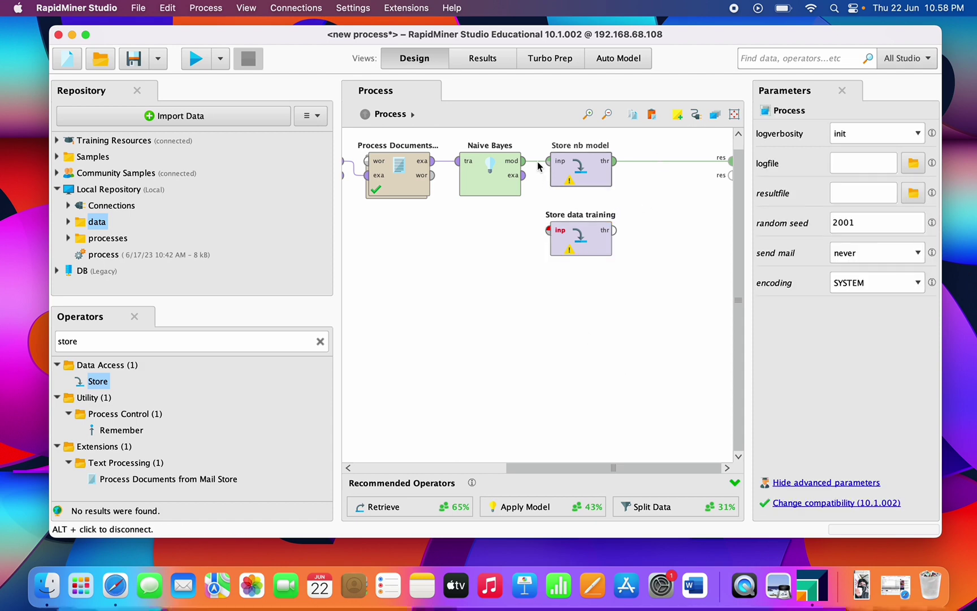
Step: Connect the exa output of Naive Bayes to the input of Store data training
click(518, 186)
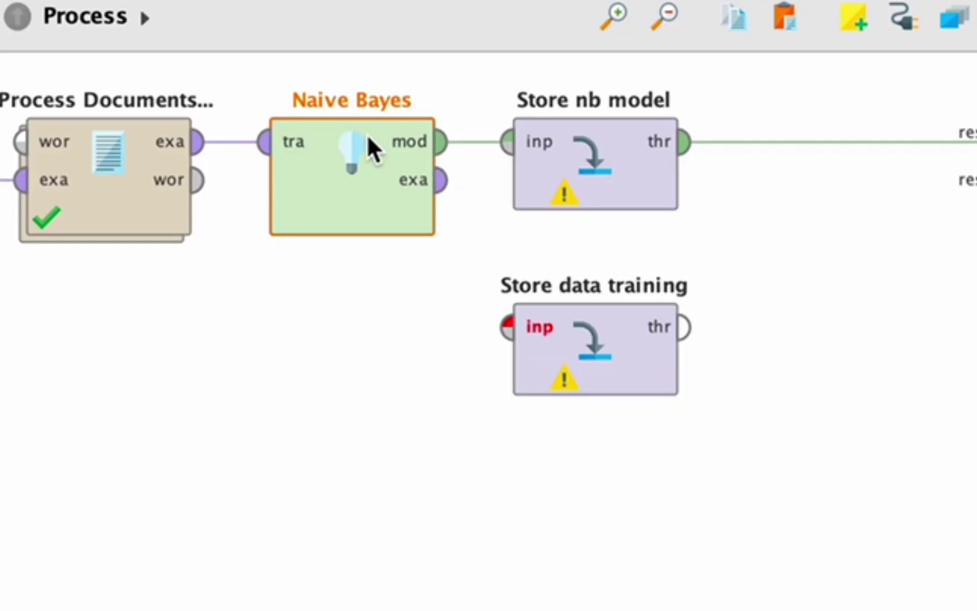
drag(442, 178, 491, 334)
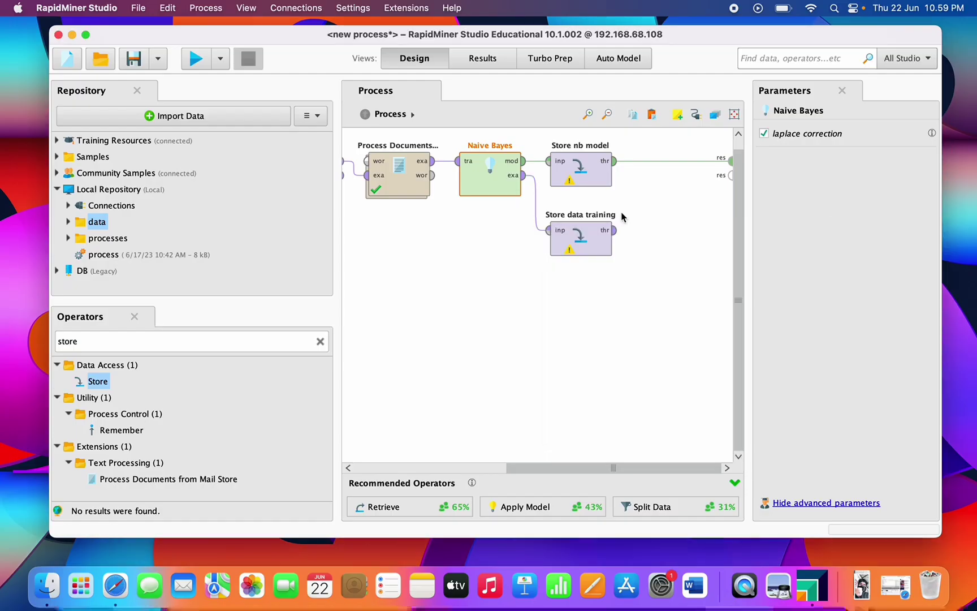
scroll(622, 214, up, 1)
Step: Set the repository entry of Store nb model to the existing "process" entry in the Local Repository
double_click(586, 185)
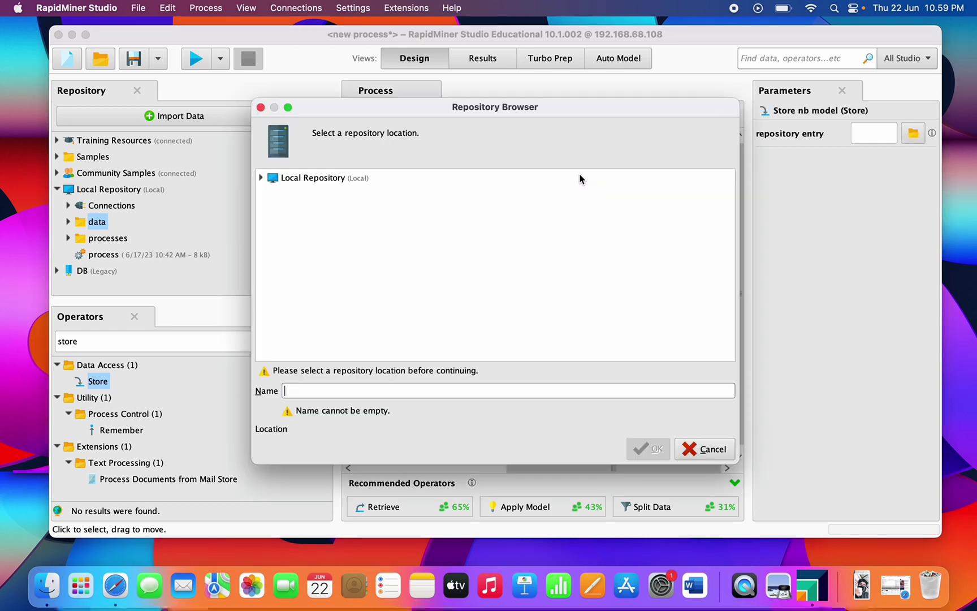
click(321, 180)
double_click(320, 180)
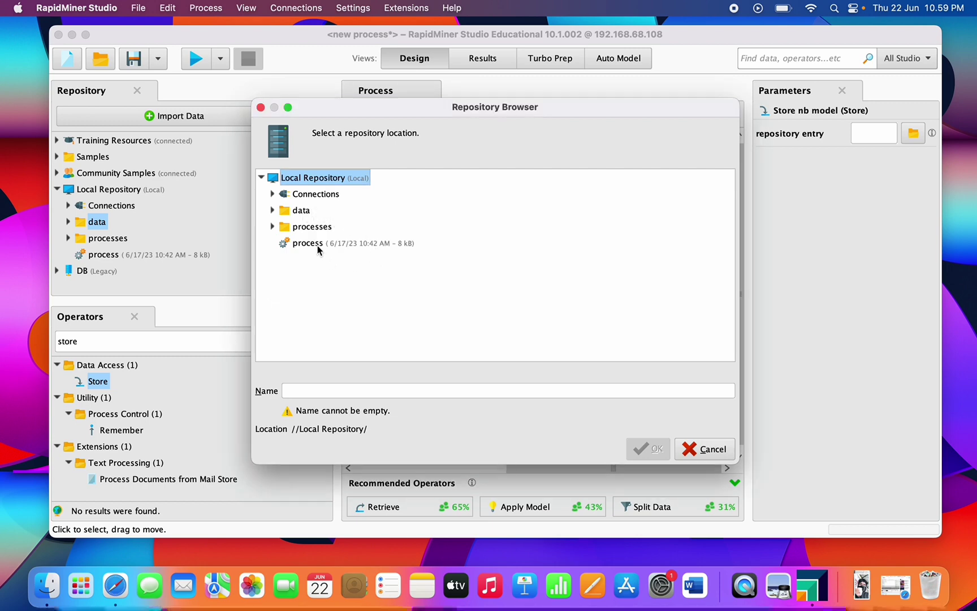
double_click(306, 226)
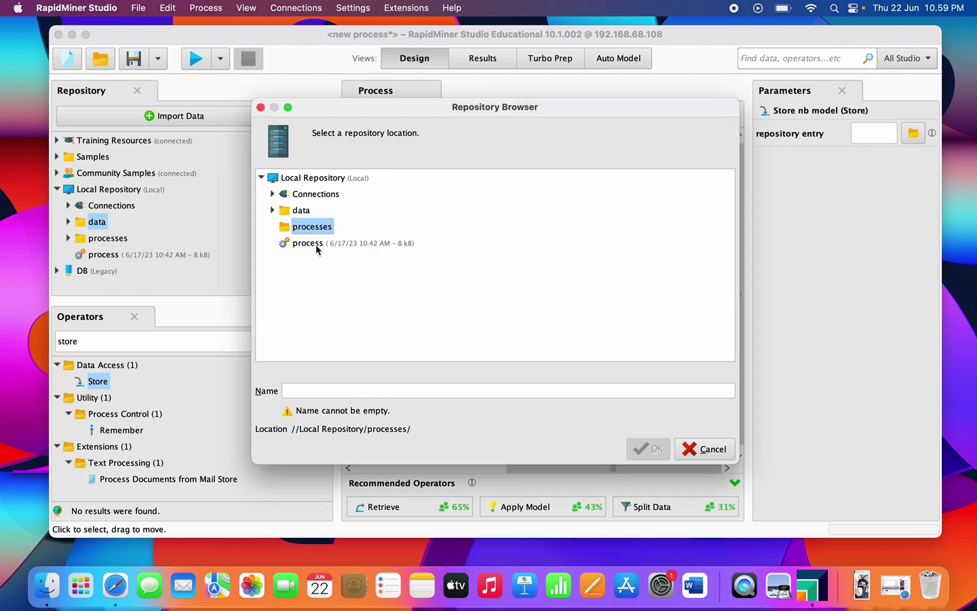
click(310, 245)
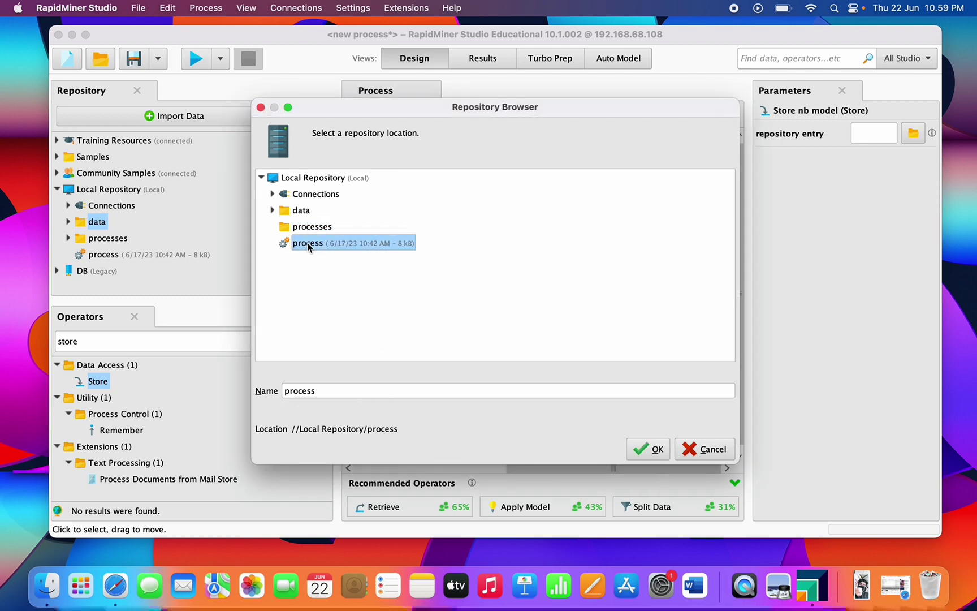
click(651, 450)
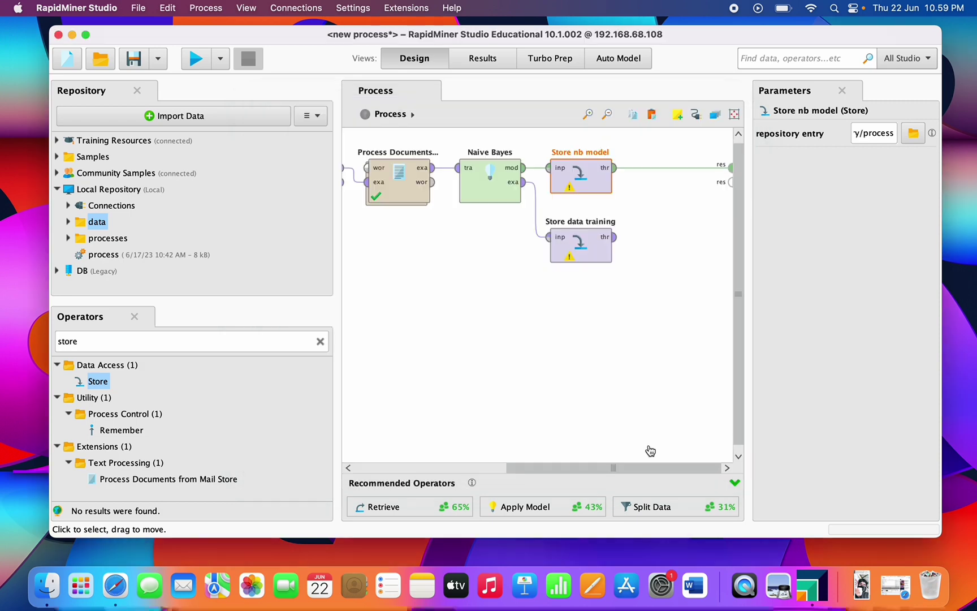
Step: Set the repository entry of Store data training to "data myna" in the Local Repository's data folder
double_click(583, 253)
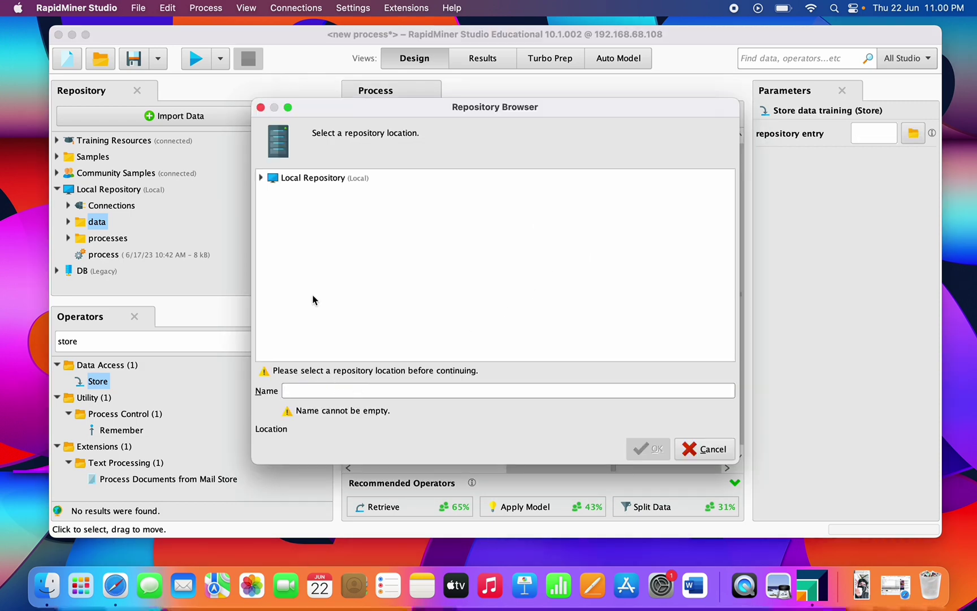
double_click(272, 180)
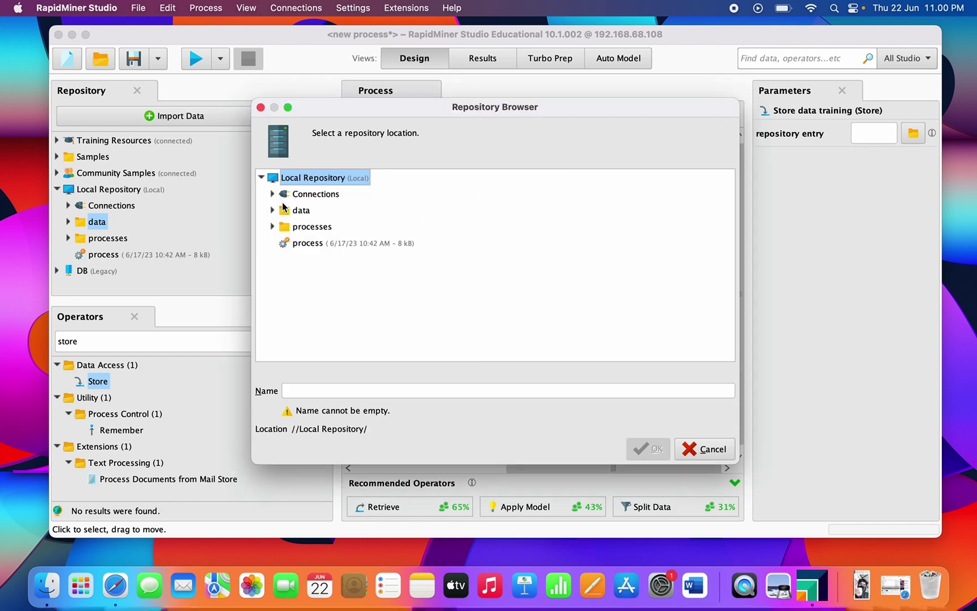
double_click(285, 209)
click(294, 394)
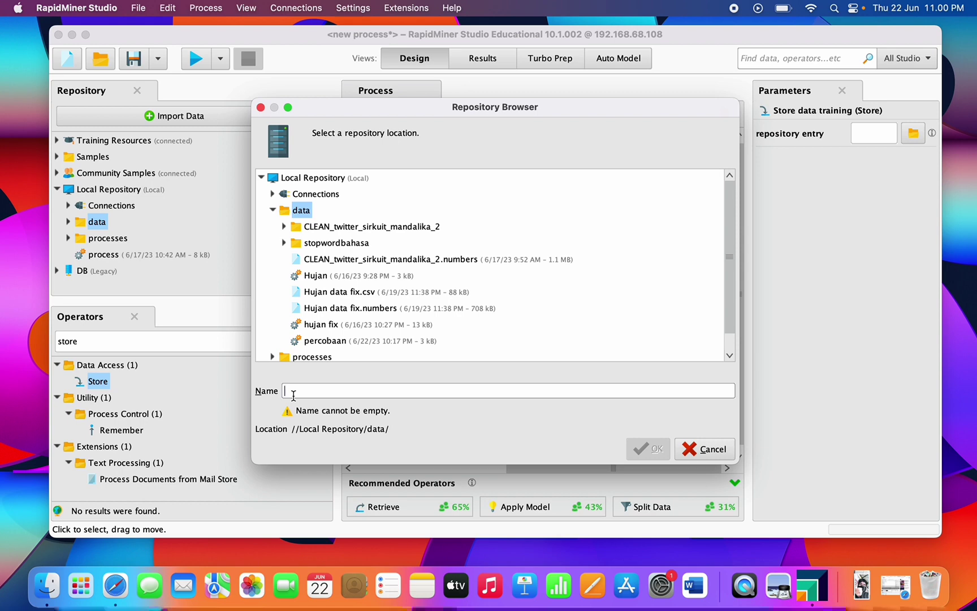
text(data myna)
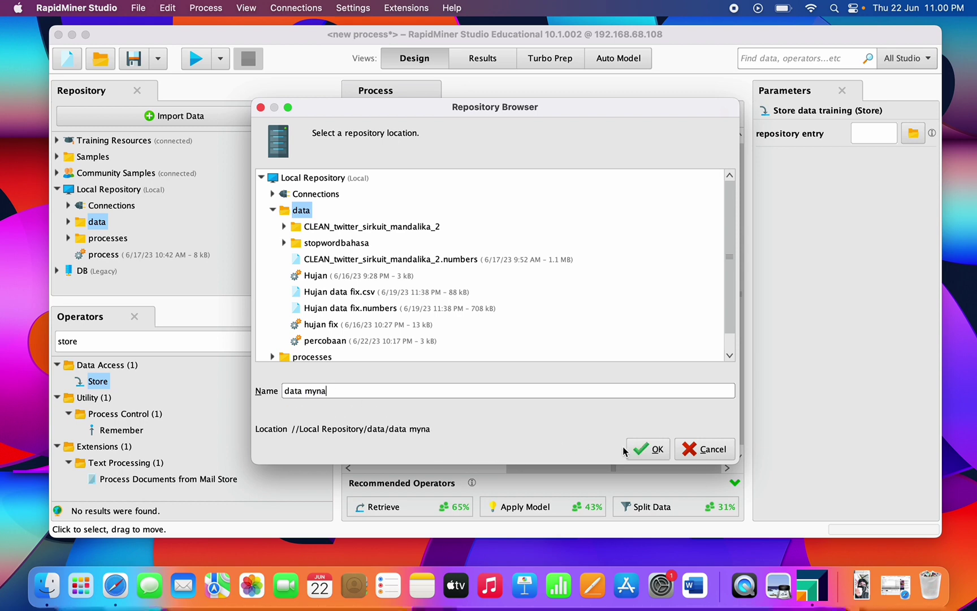
click(648, 449)
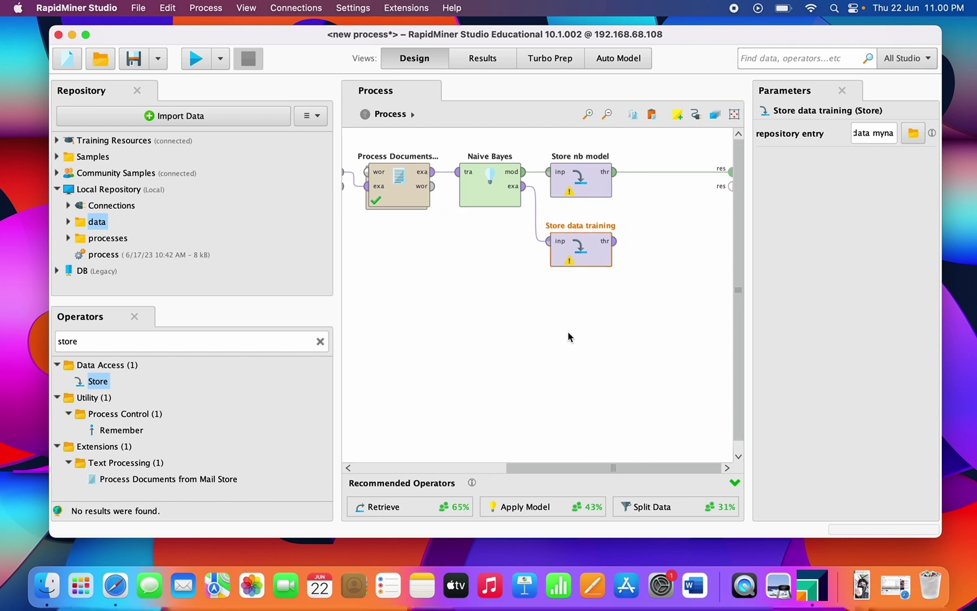
Step: Start a new blank process, saving the current one as "proses data hujan" in the Local Repository's processes folder
click(80, 67)
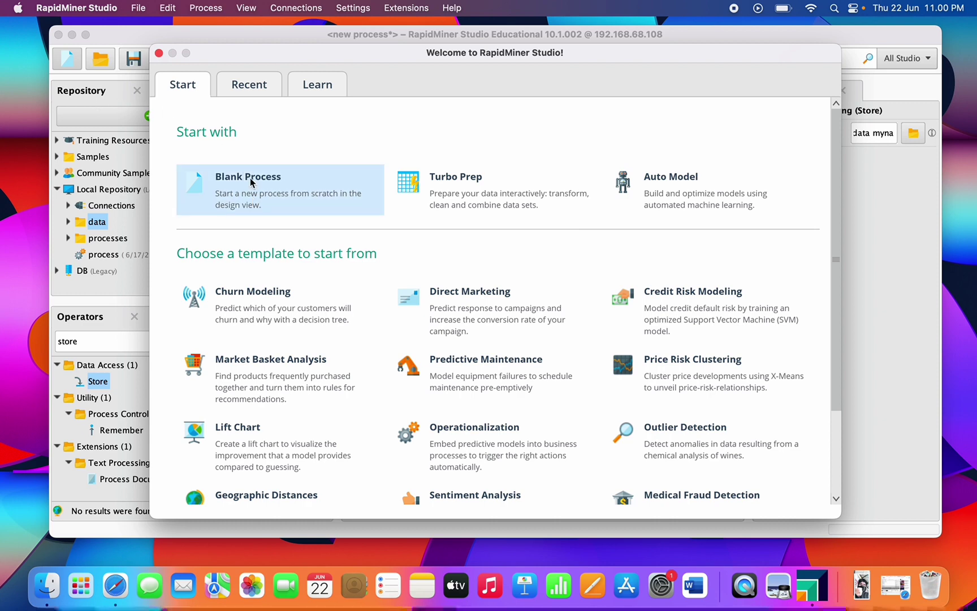
click(222, 176)
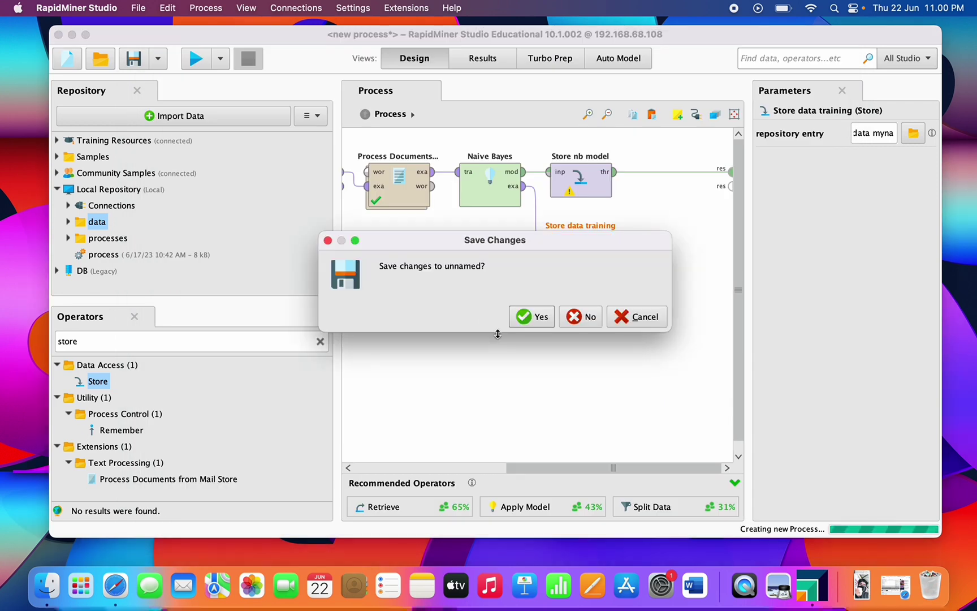
click(525, 318)
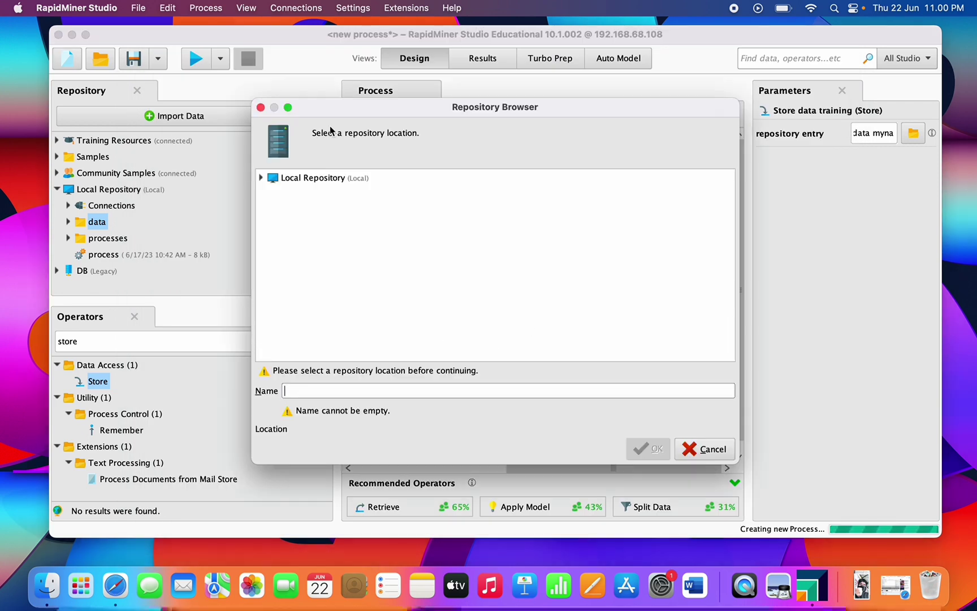
double_click(333, 179)
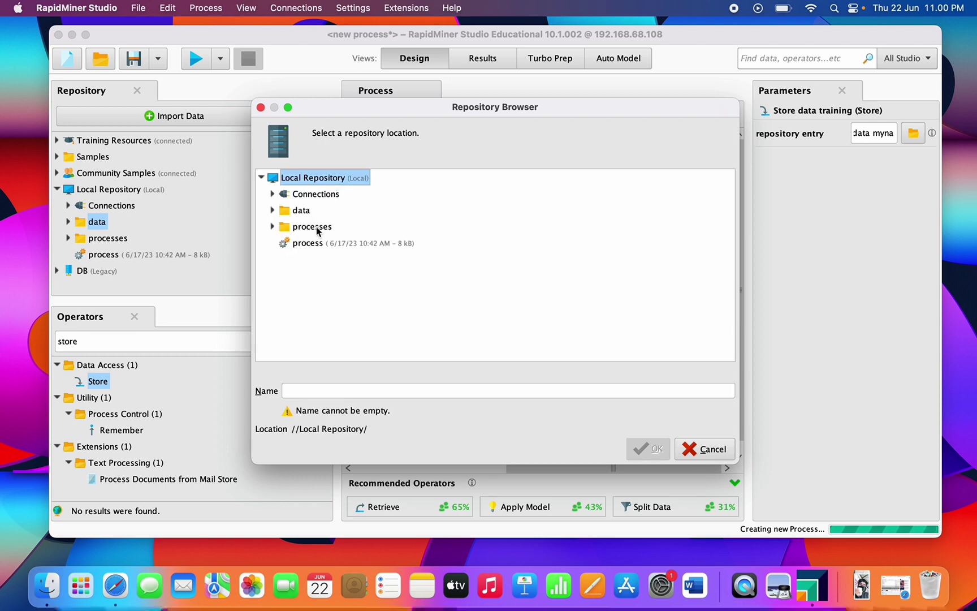
click(313, 227)
click(342, 391)
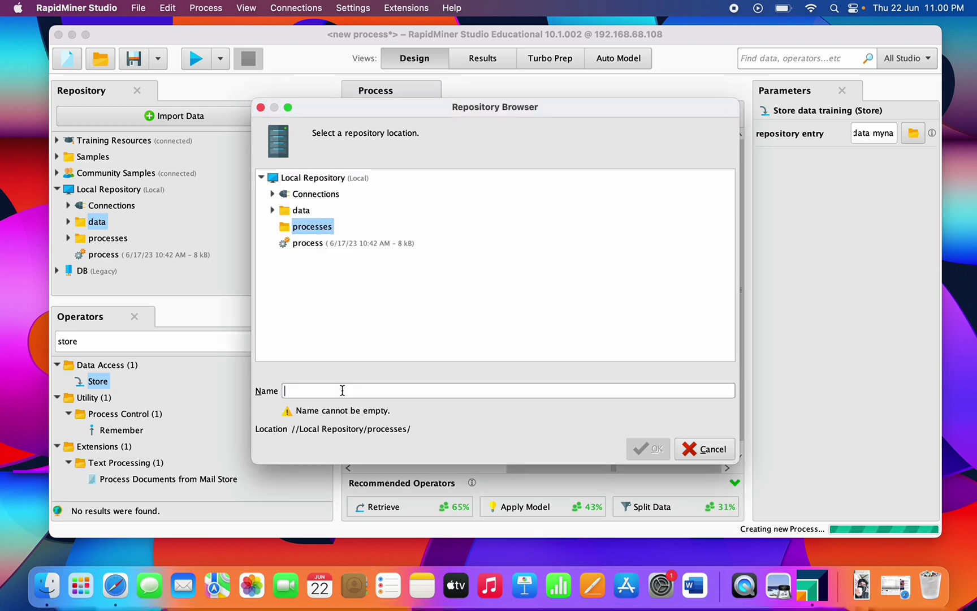
text(proses data hujan)
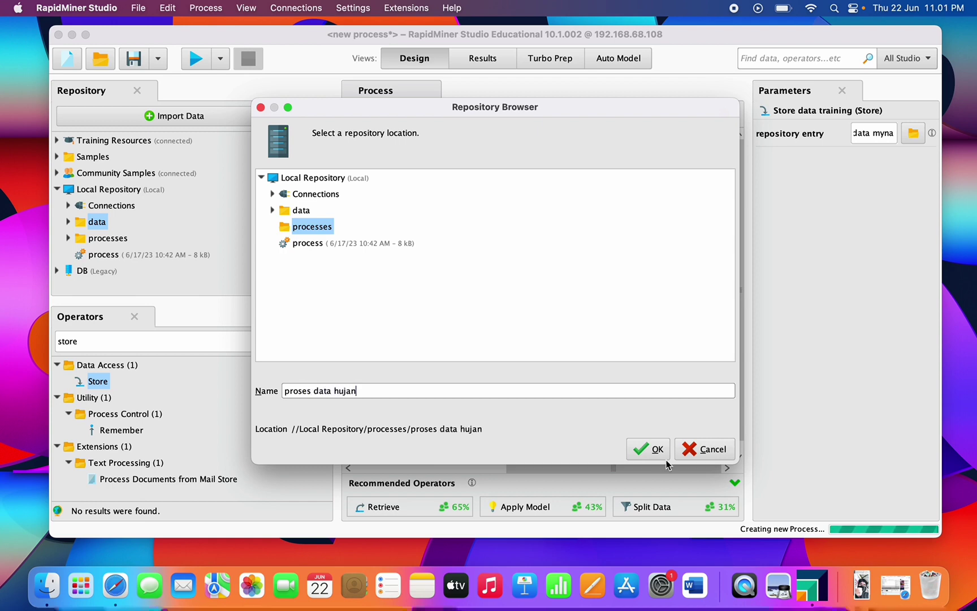
click(656, 451)
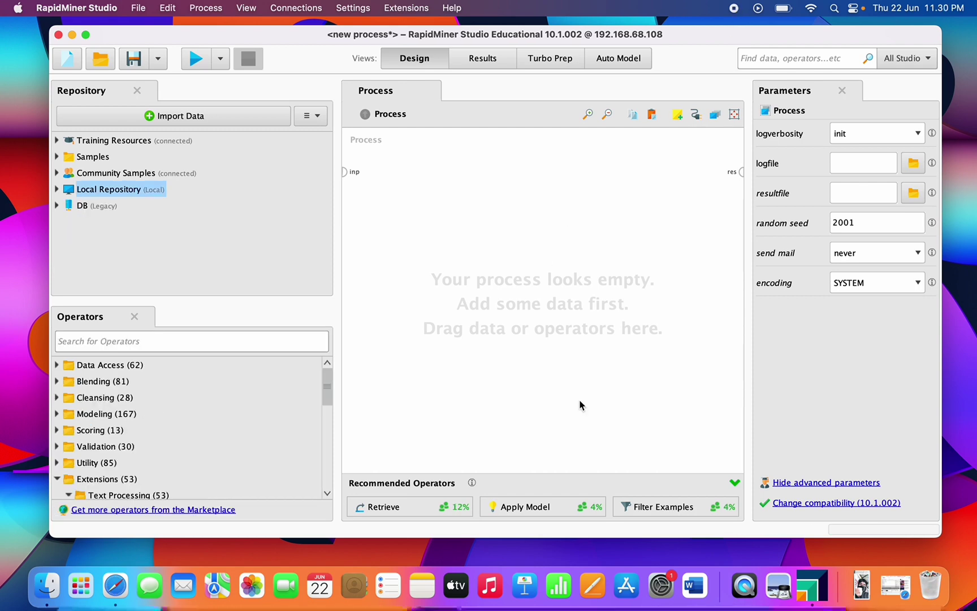
Step: Search the operators for read and insert a Read CSV operator into the empty process
click(88, 341)
text(read)
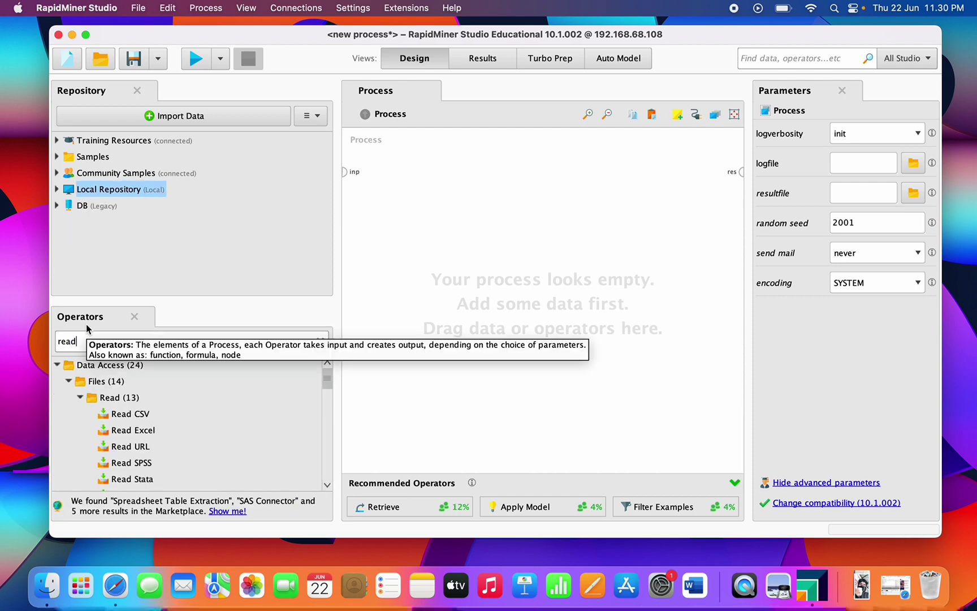
drag(113, 412, 413, 182)
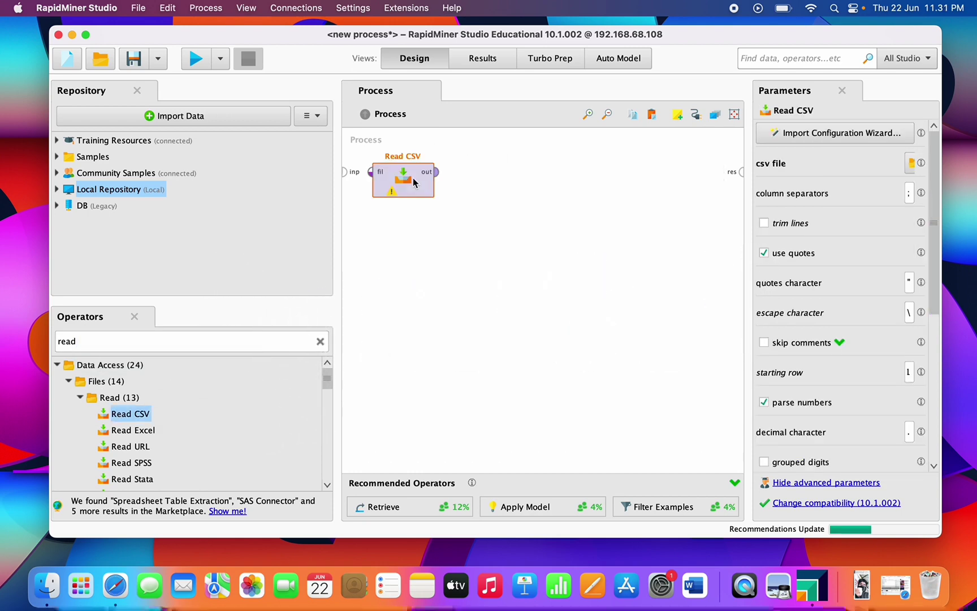
Step: Load "Hujan data fix 2.csv" from the Hujan data folder into Read CSV, keeping the suggested data format
double_click(413, 182)
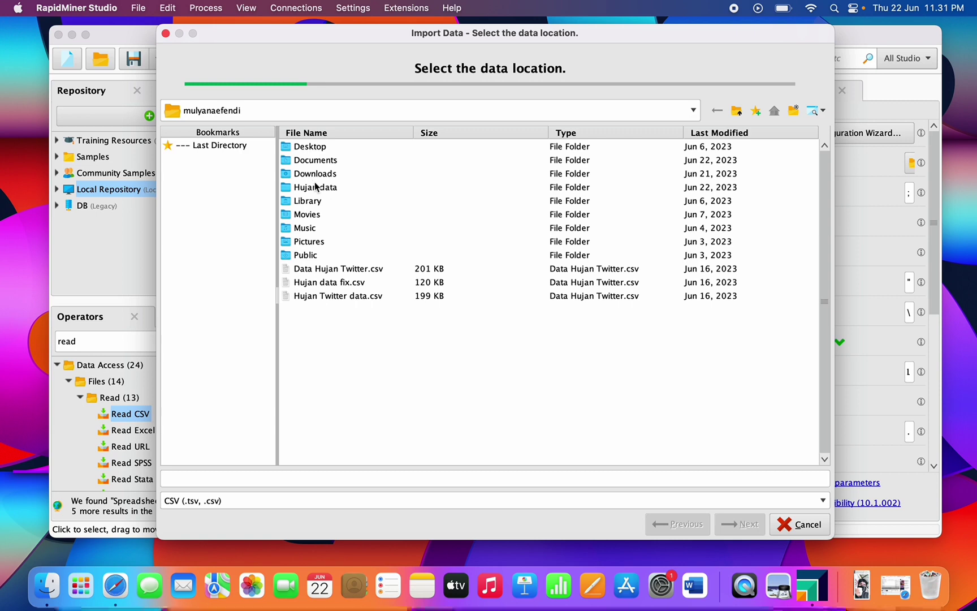
double_click(315, 187)
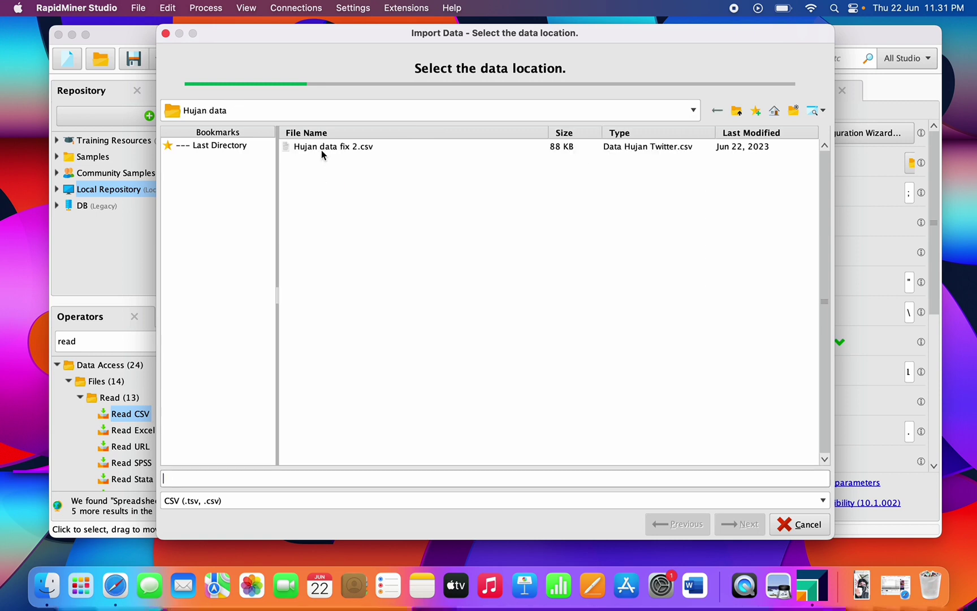
click(322, 148)
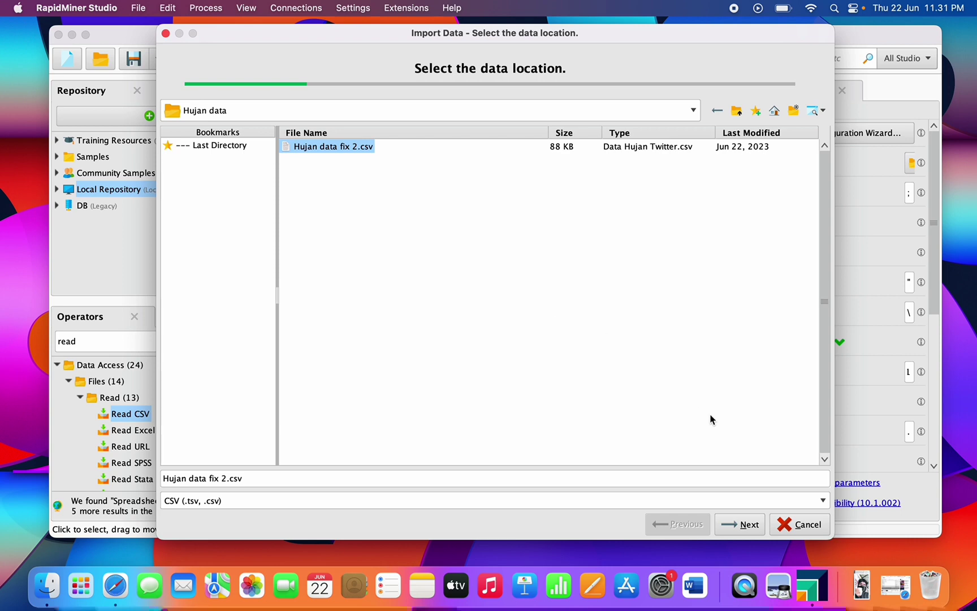
click(740, 521)
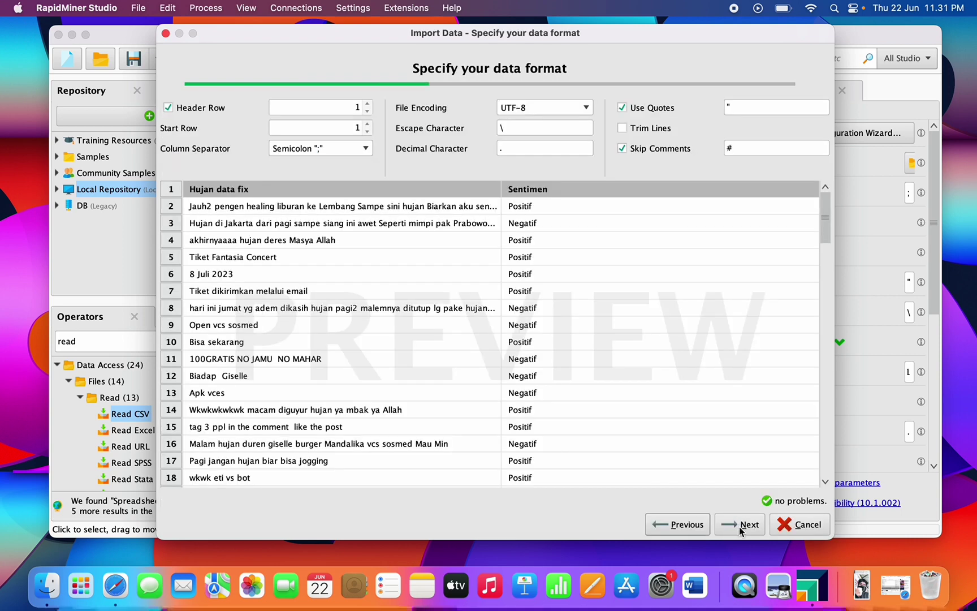
click(740, 524)
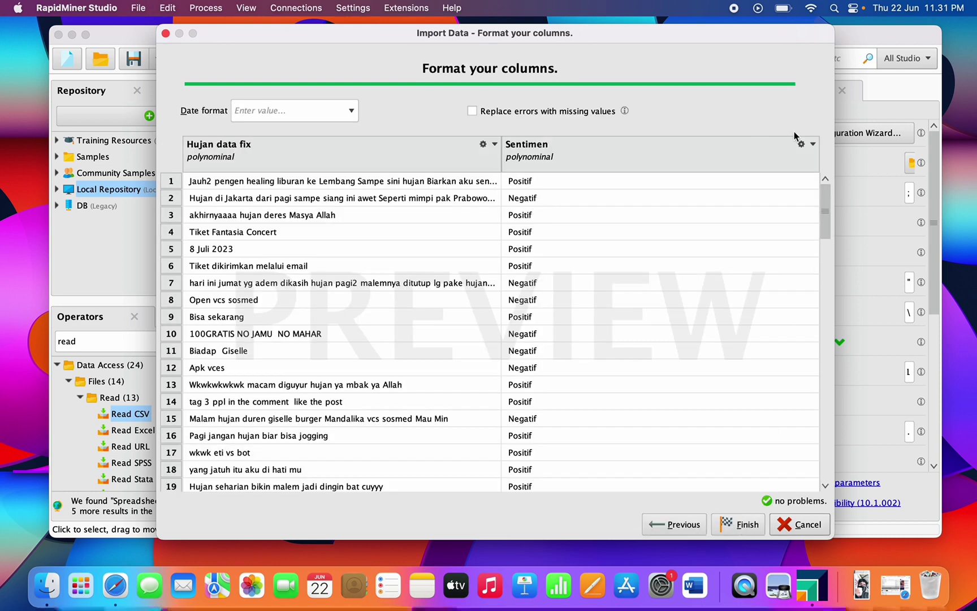
Step: Assign the label role to the Sentimen column and finish the CSV import
click(815, 145)
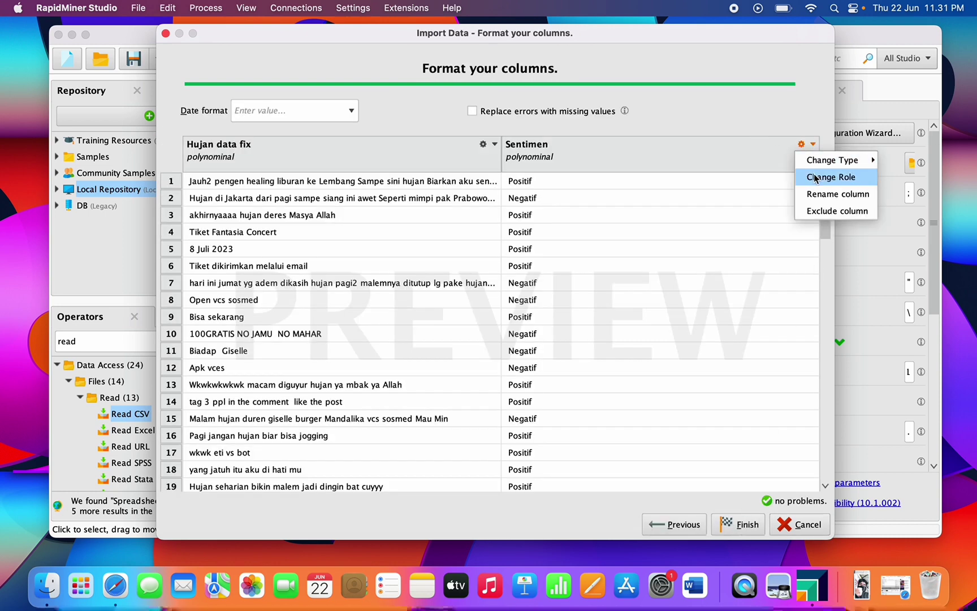
click(814, 175)
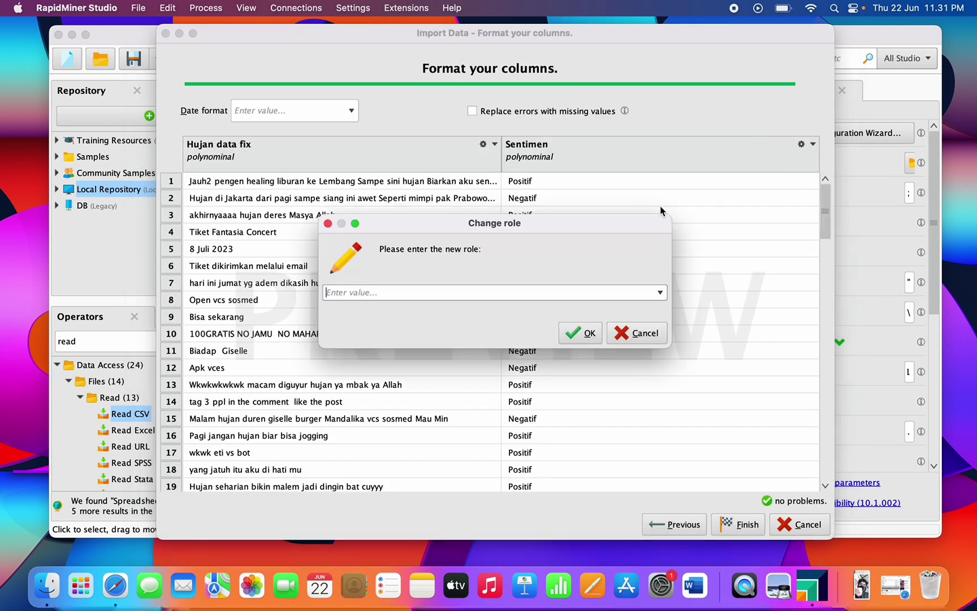
click(660, 293)
click(607, 306)
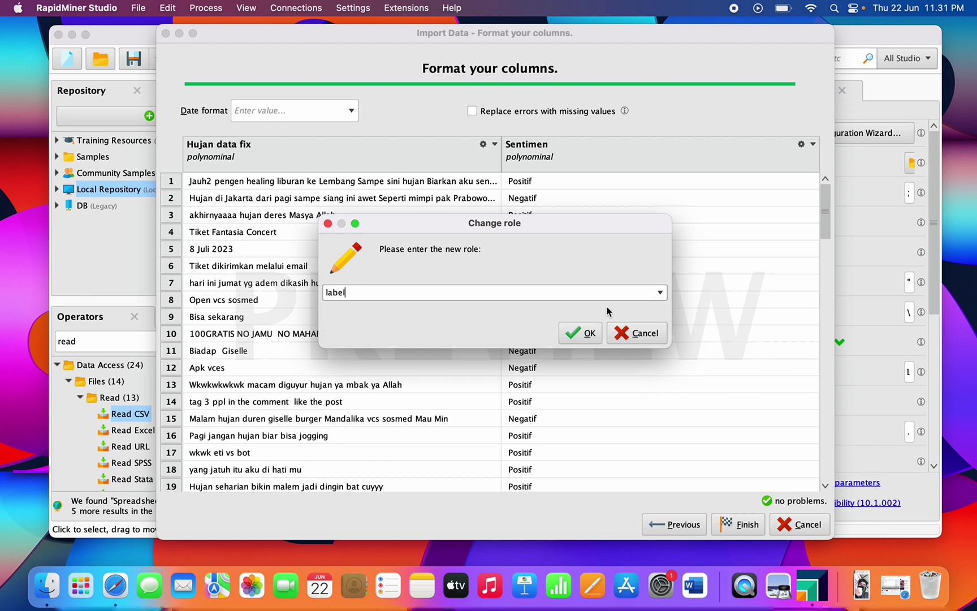
click(587, 330)
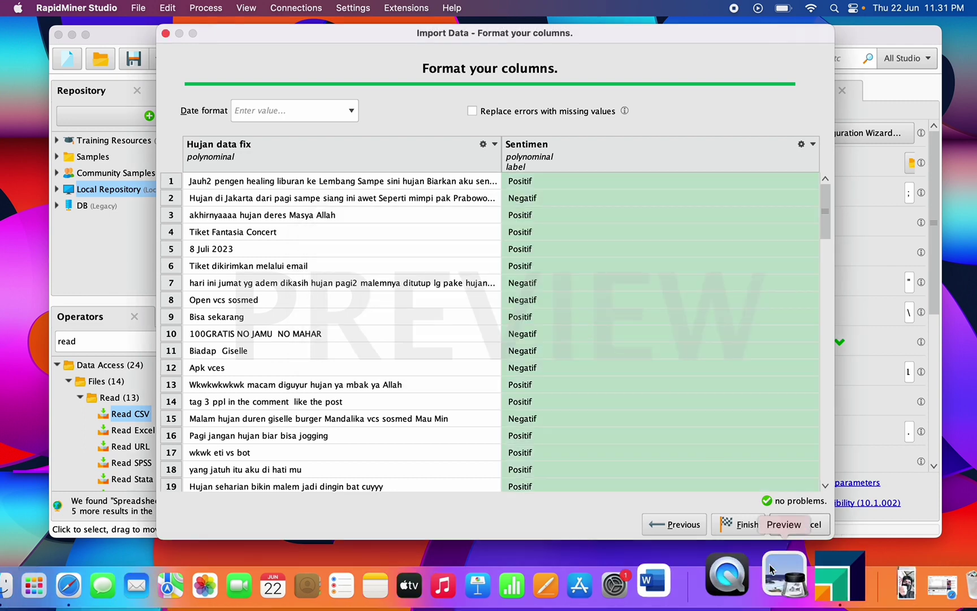
click(745, 526)
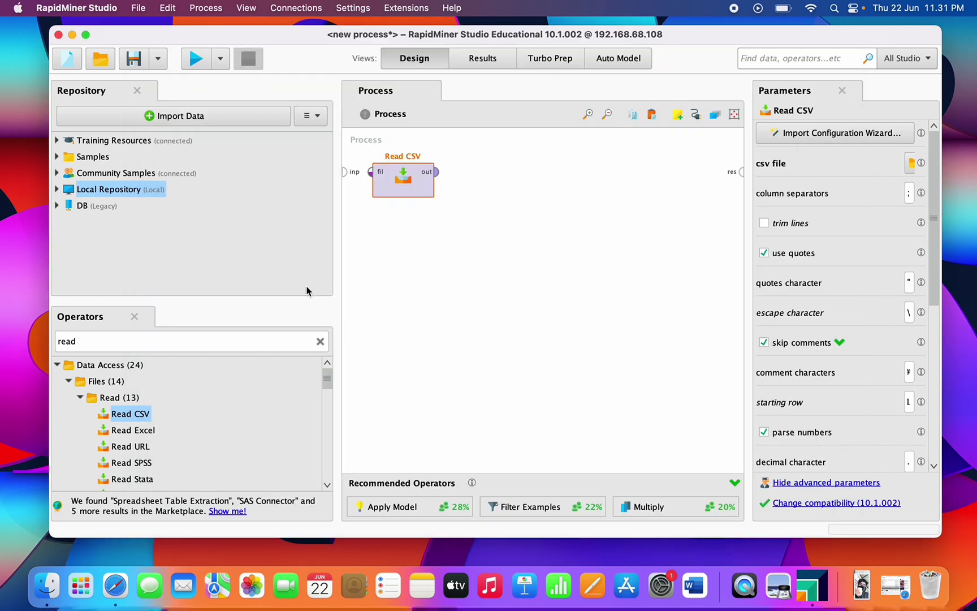
Step: Search the operators for filter and place a Filter Examples operator beside Read CSV
click(320, 341)
text(fi)
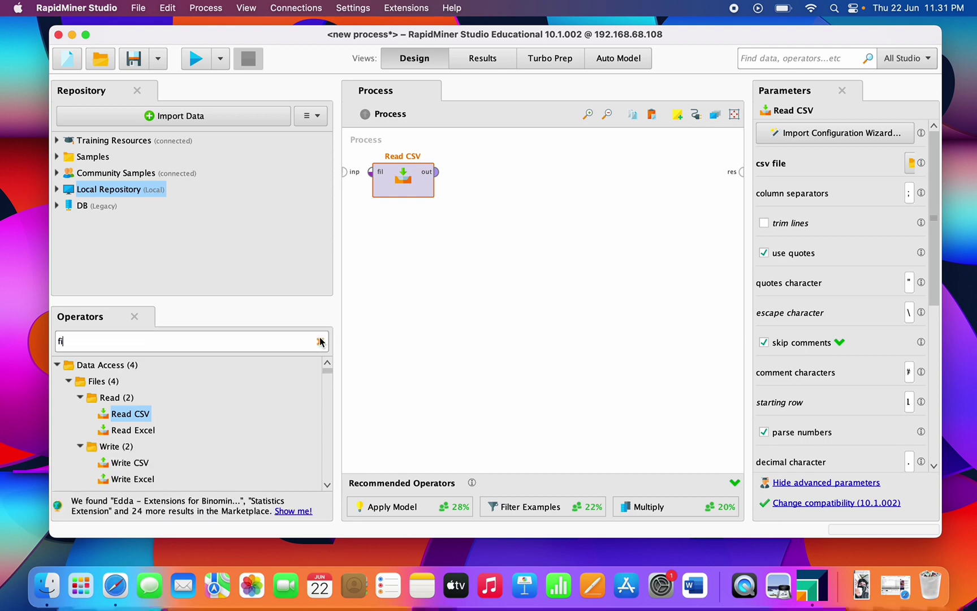
text(lter)
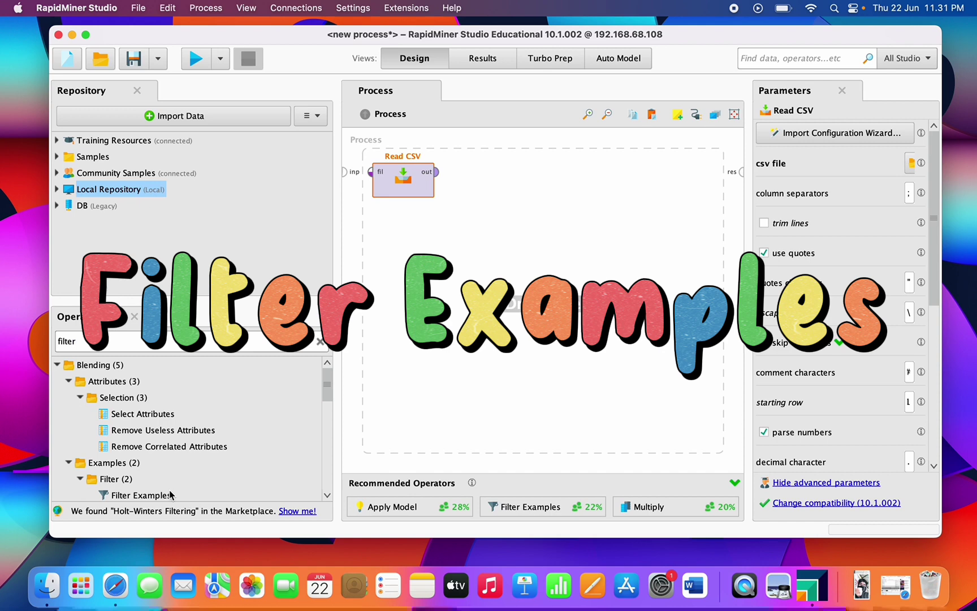
drag(170, 496, 498, 181)
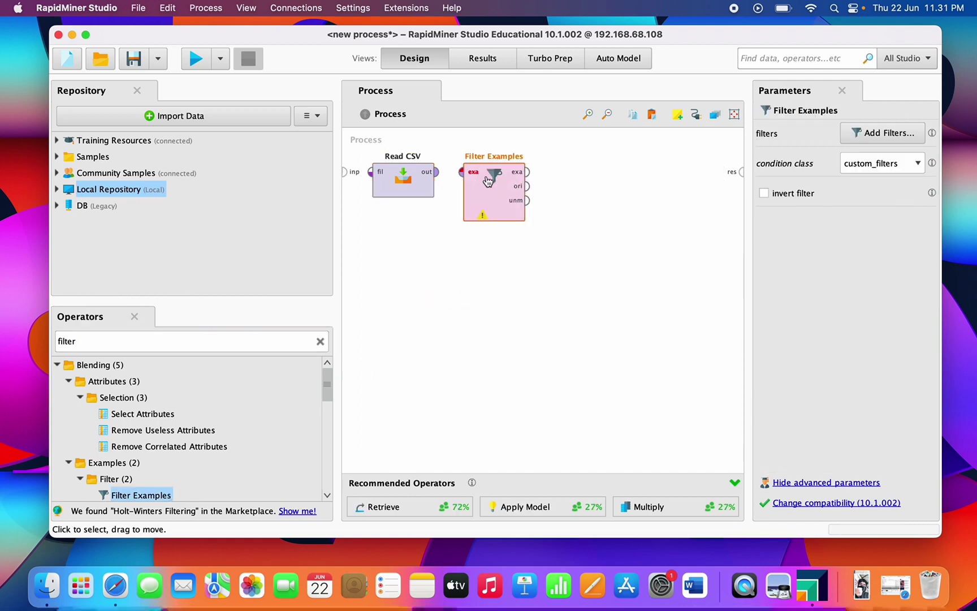
Step: Connect the Read CSV output to Filter Examples and its exa output to the process result
drag(437, 171, 462, 171)
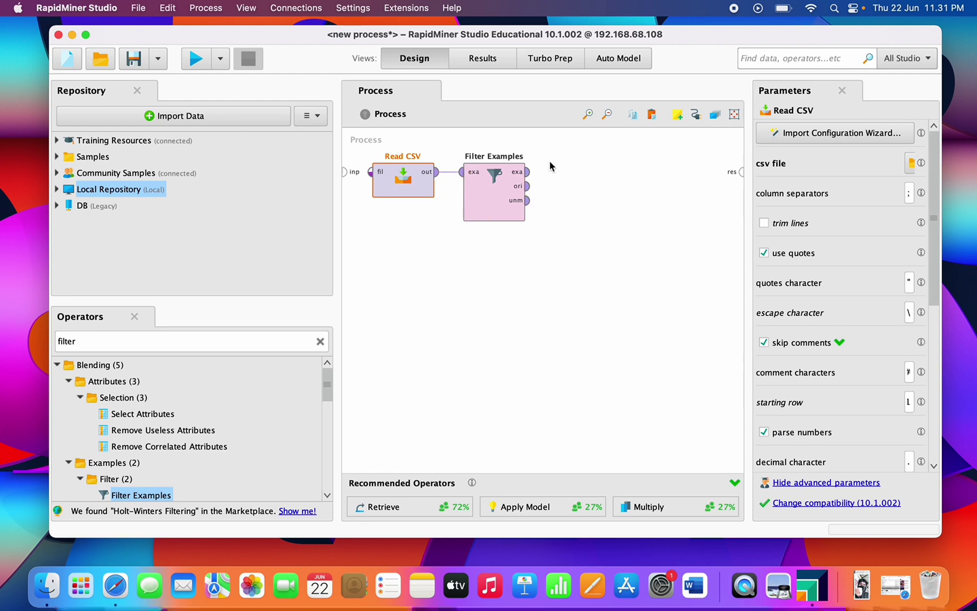
click(526, 171)
click(742, 172)
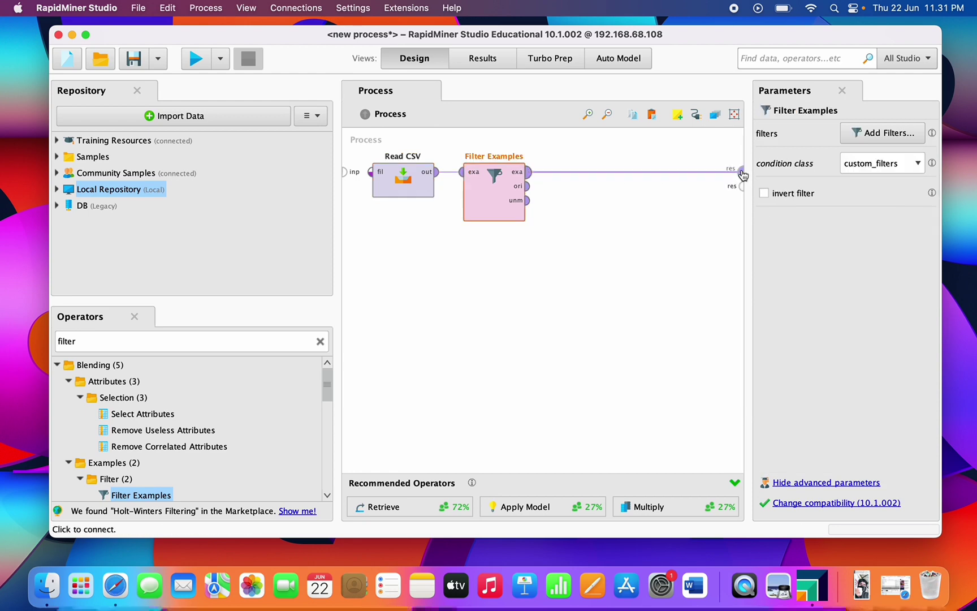
Step: Configure Filter Examples with a custom filter that keeps only rows where Sentimen is missing
double_click(495, 181)
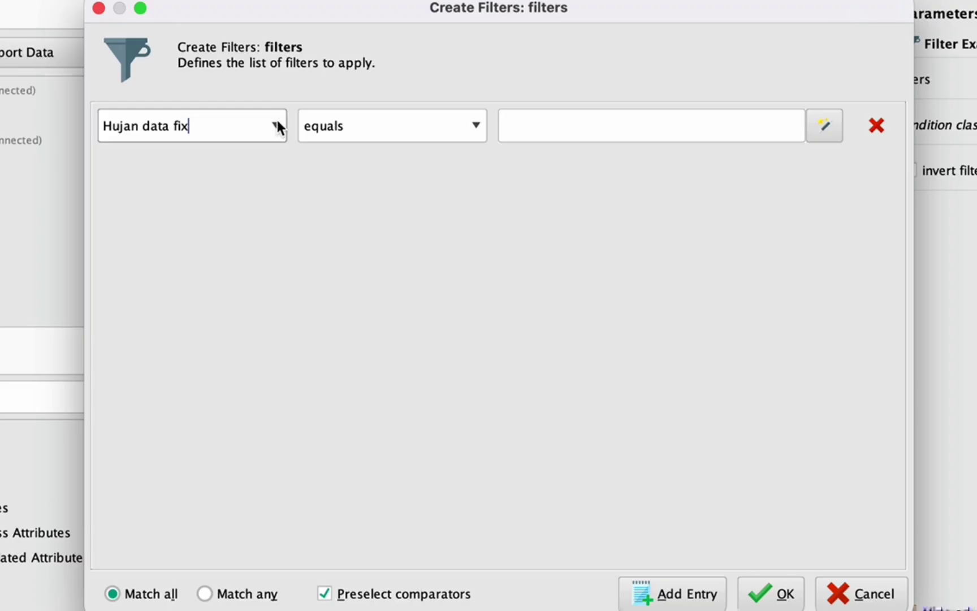
click(277, 120)
click(253, 165)
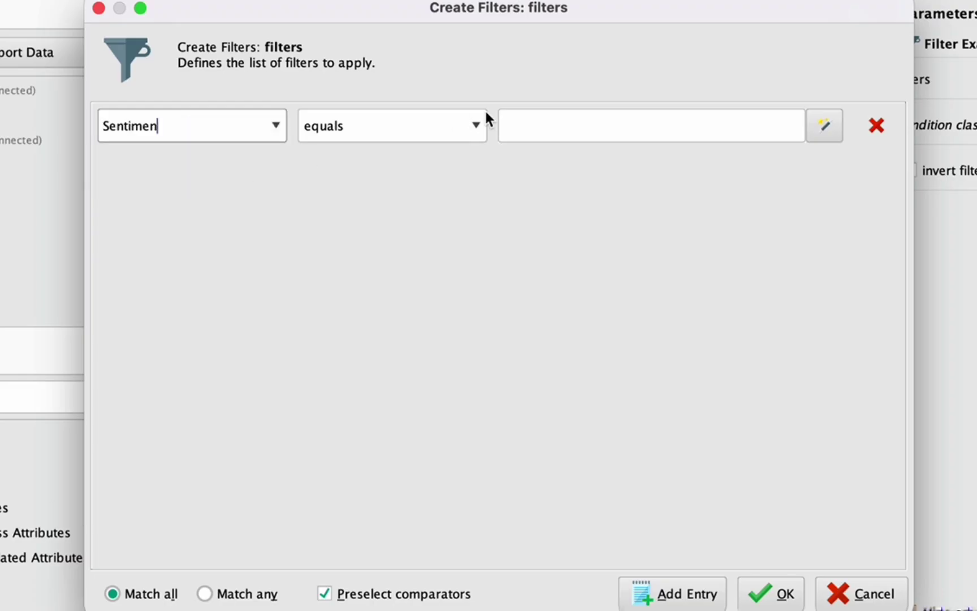
click(476, 125)
scroll(455, 198, down, 2)
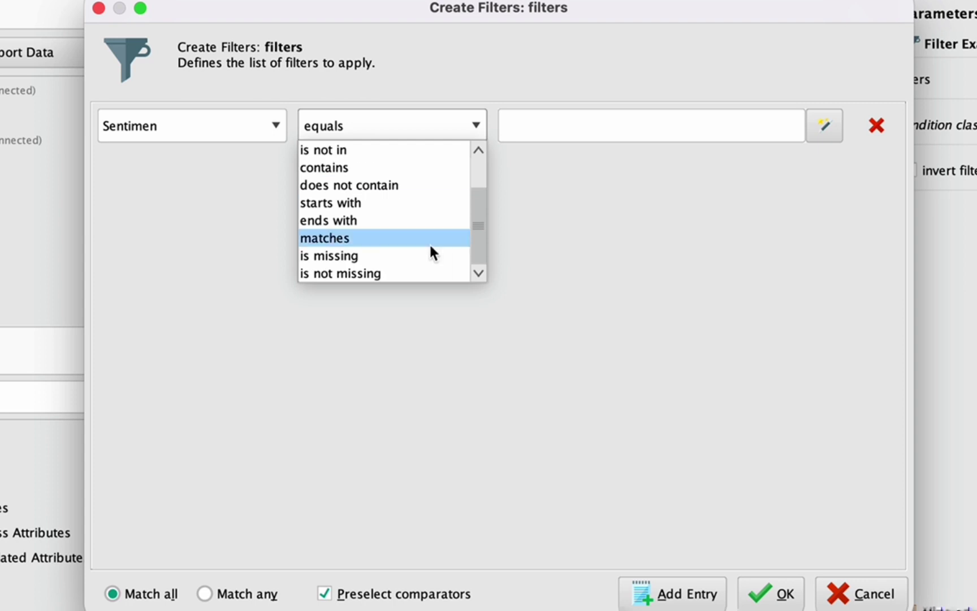
click(391, 256)
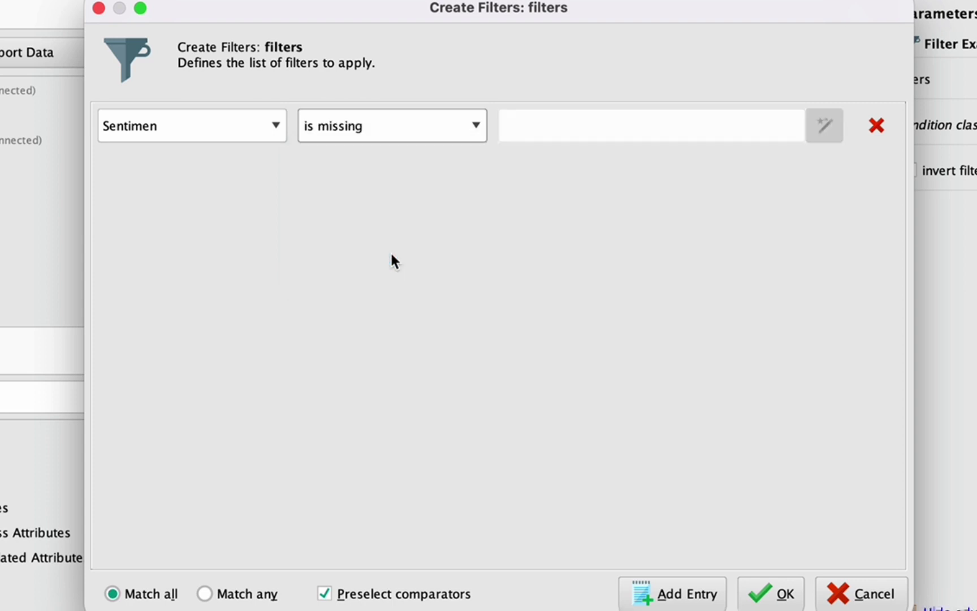
click(678, 467)
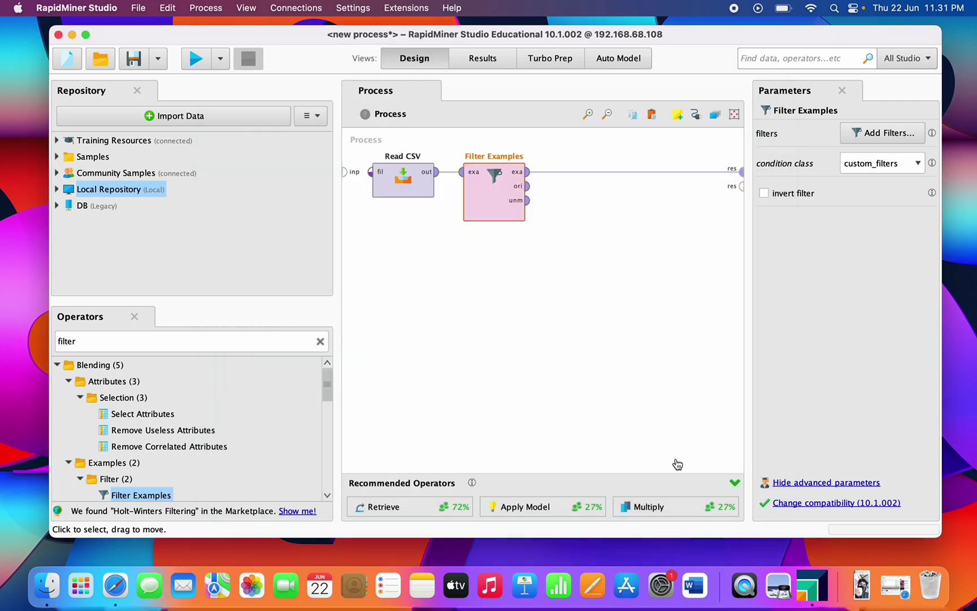
Step: Run the process and examine the Sentimen column across the filtered example rows
click(196, 58)
scroll(220, 238, down, 2)
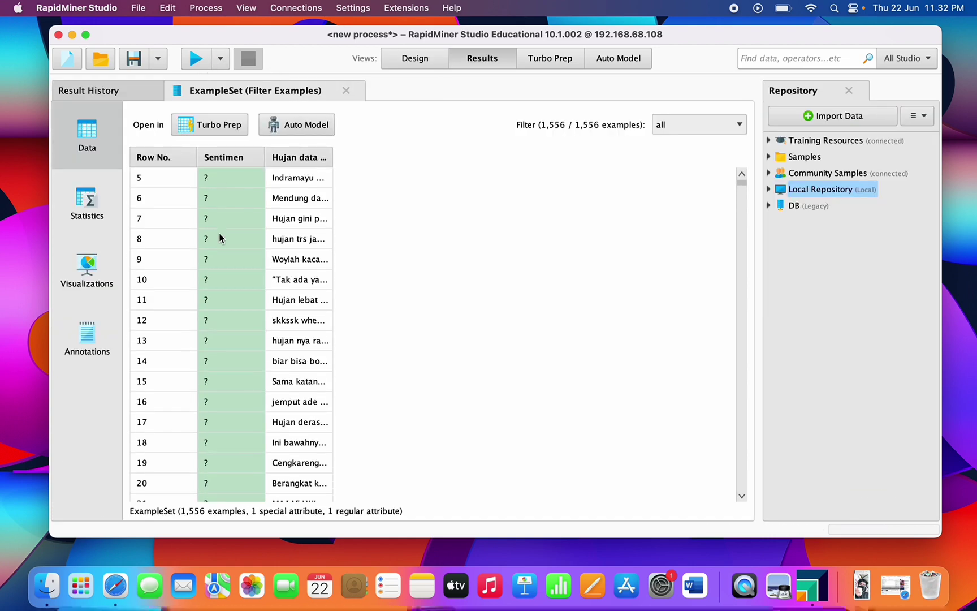
scroll(219, 238, down, 20)
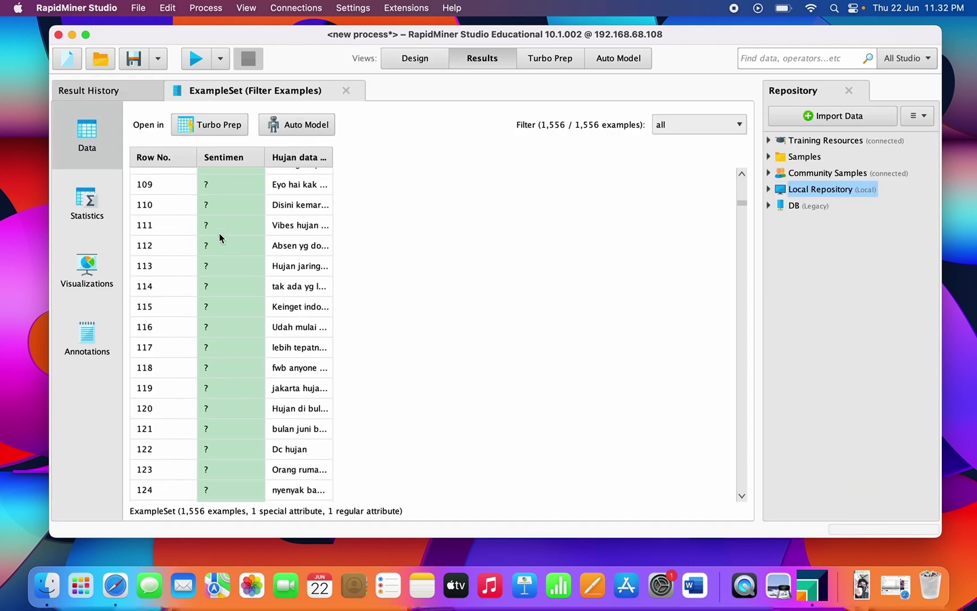
scroll(220, 238, down, 16)
scroll(219, 238, up, 1)
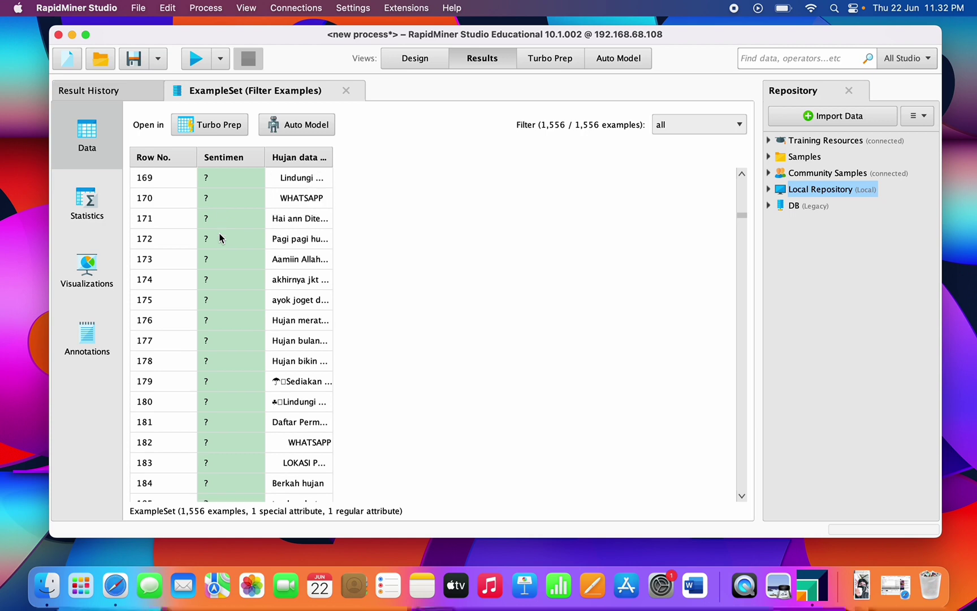
scroll(219, 238, up, 20)
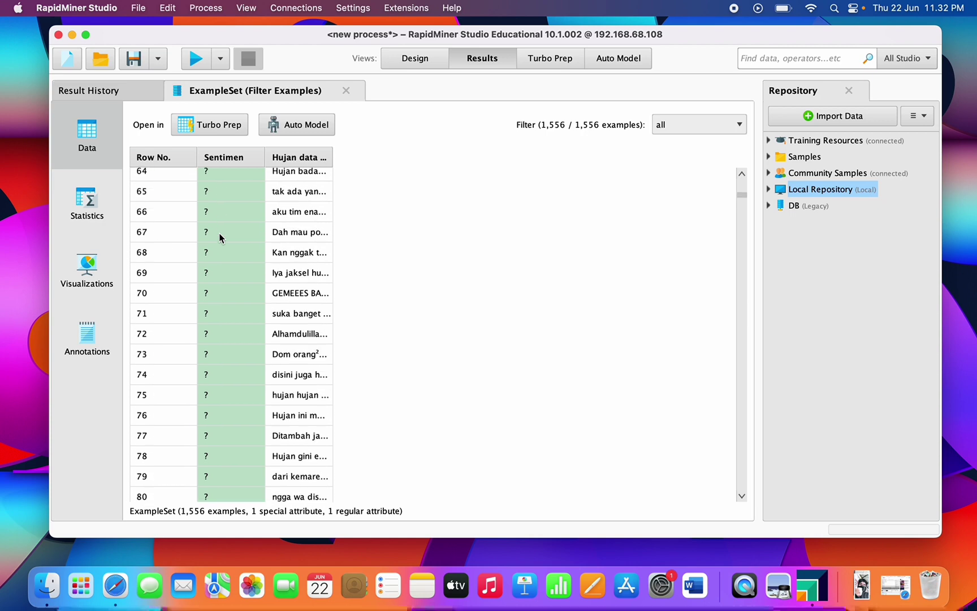
scroll(219, 238, up, 16)
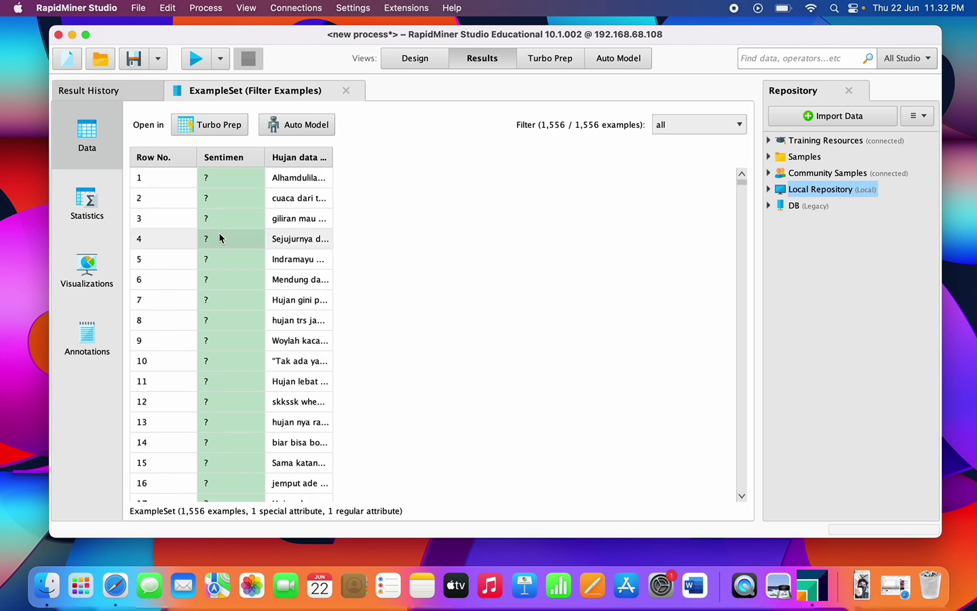
Step: Return to the process design, search the operators for Nominal to Text and insert it into the connection after Filter Examples
click(432, 51)
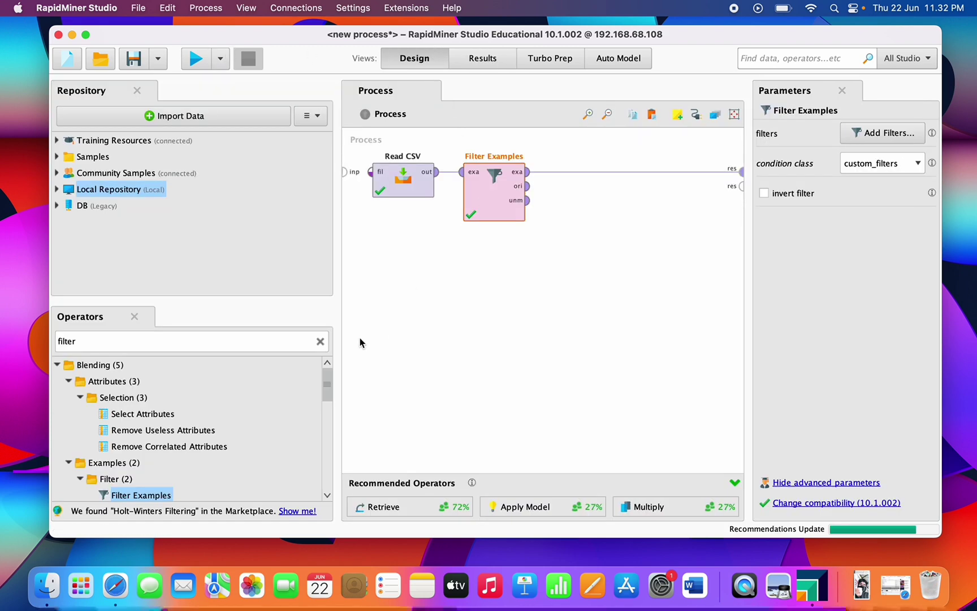
click(320, 341)
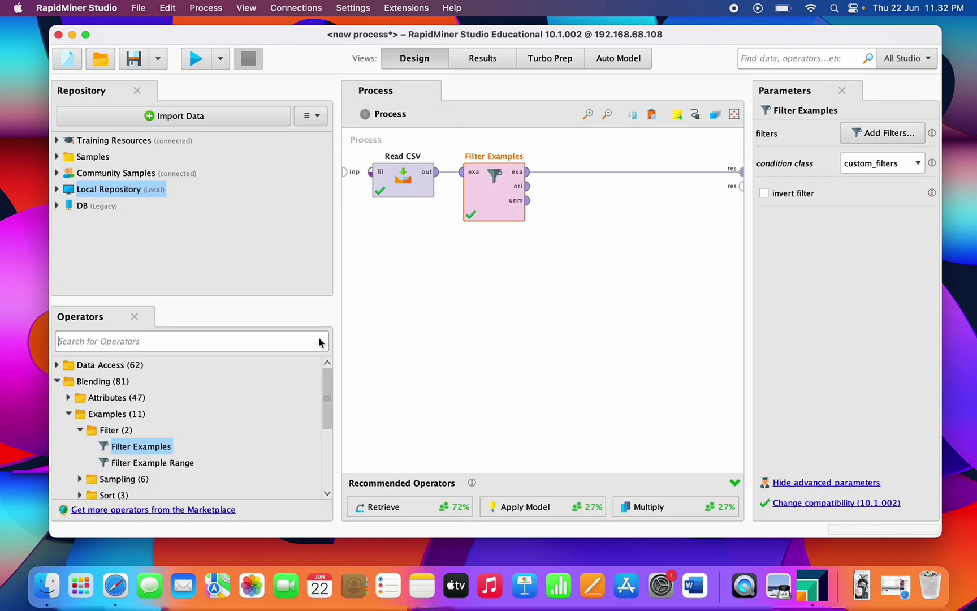
text(nomin t)
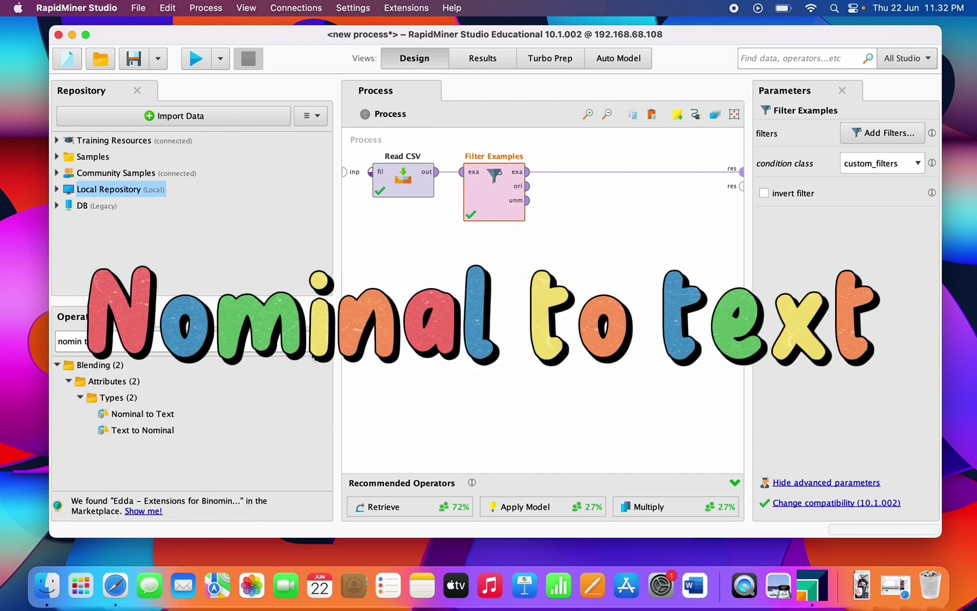
drag(153, 414, 161, 425)
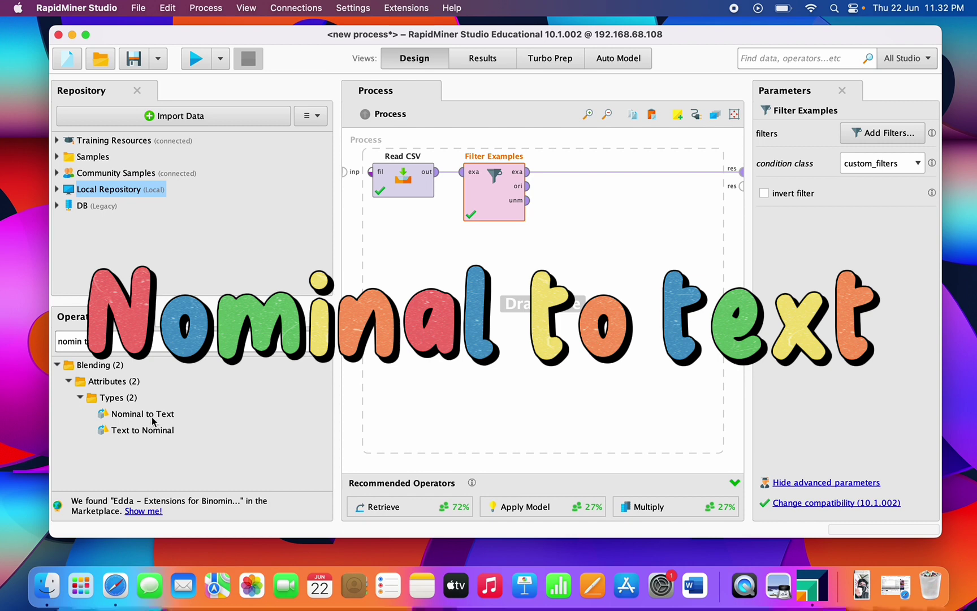
drag(153, 419, 600, 176)
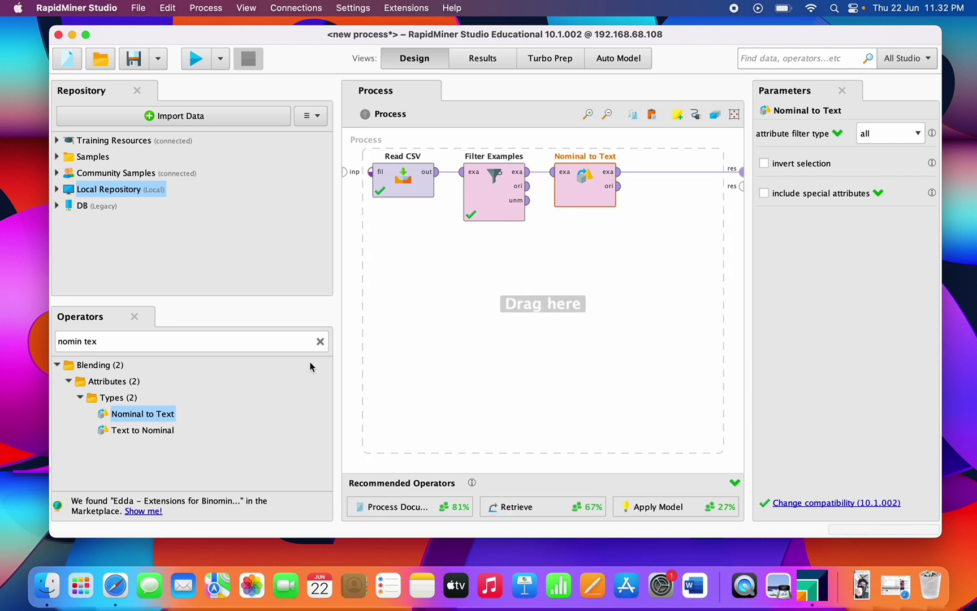
Step: Search the operators for "process doc" and insert Process Documents from Data into the connection after Nominal to Text
click(321, 342)
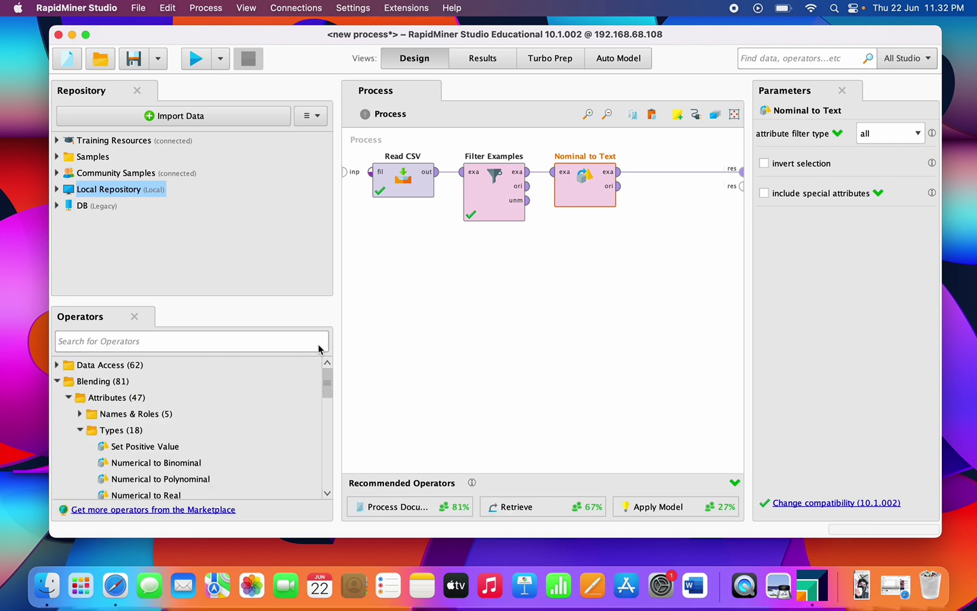
text(p)
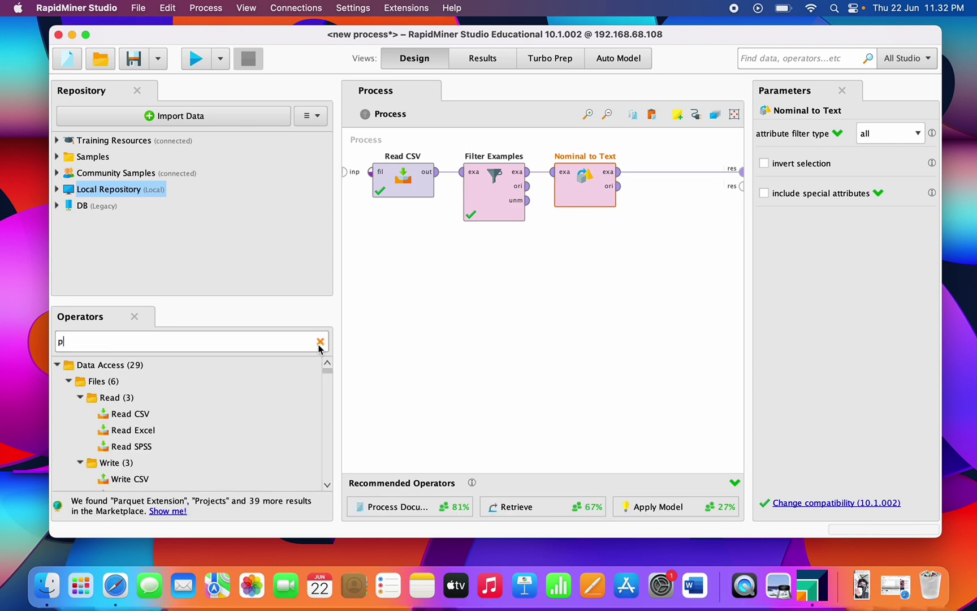
text(rocess)
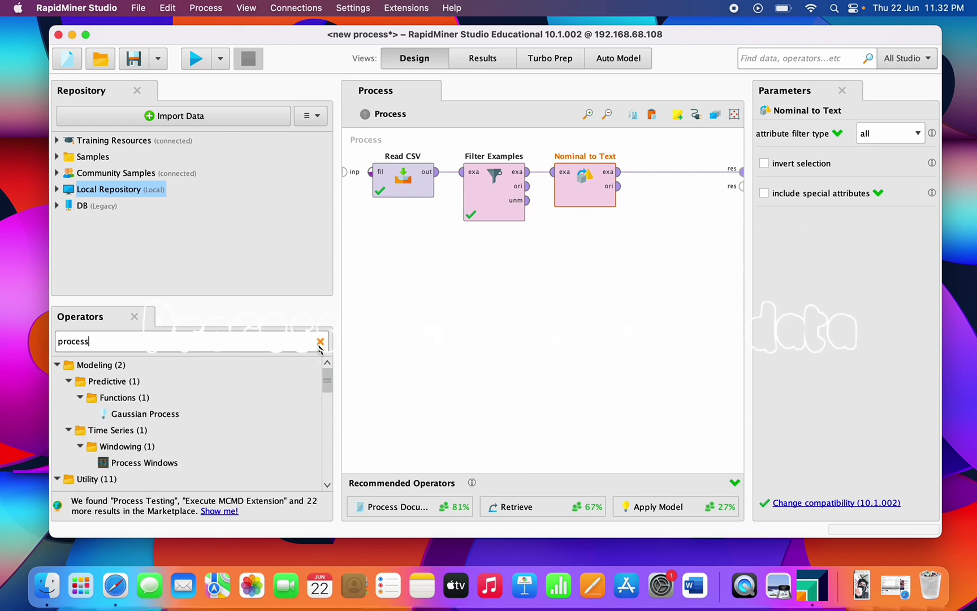
text( doc)
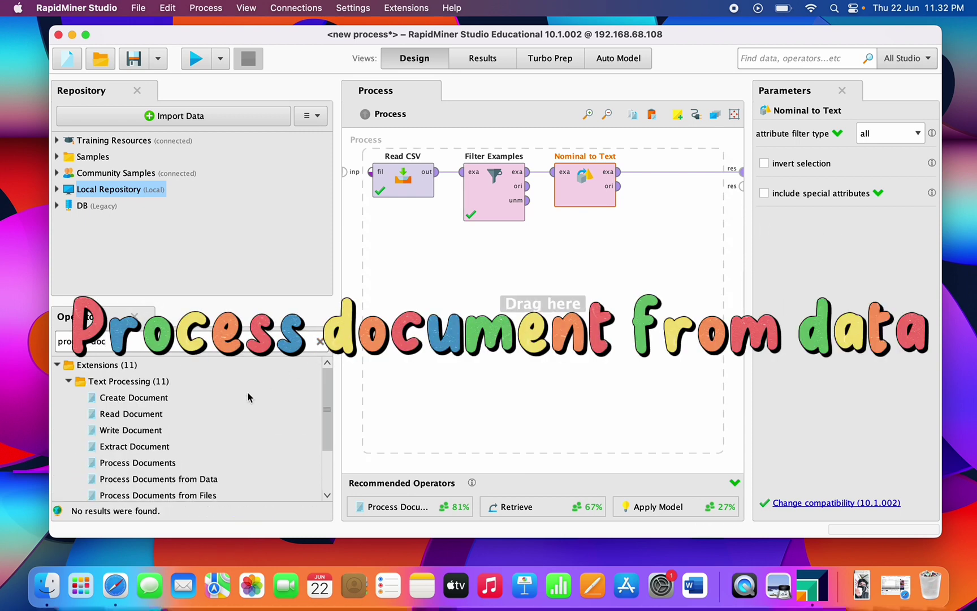
drag(197, 485, 696, 182)
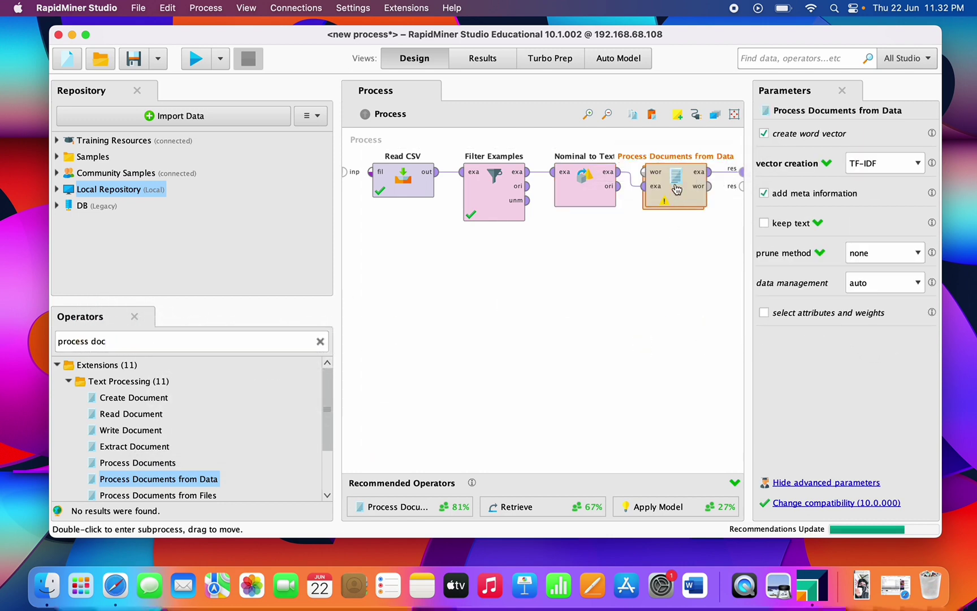
Step: Open the Process Documents from Data subprocess and add a Tokenize operator found by searching "tok"
double_click(677, 188)
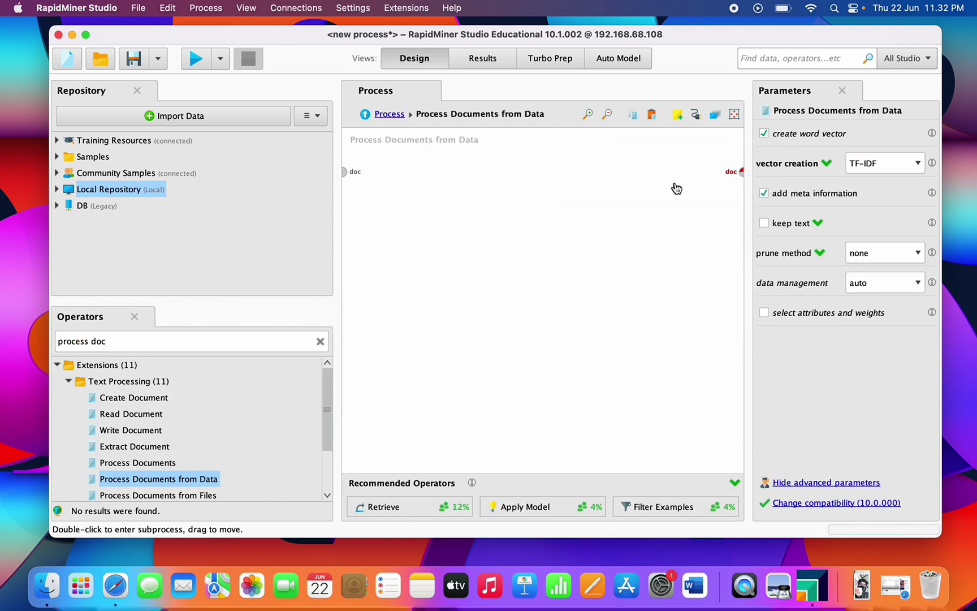
click(320, 341)
text(tok)
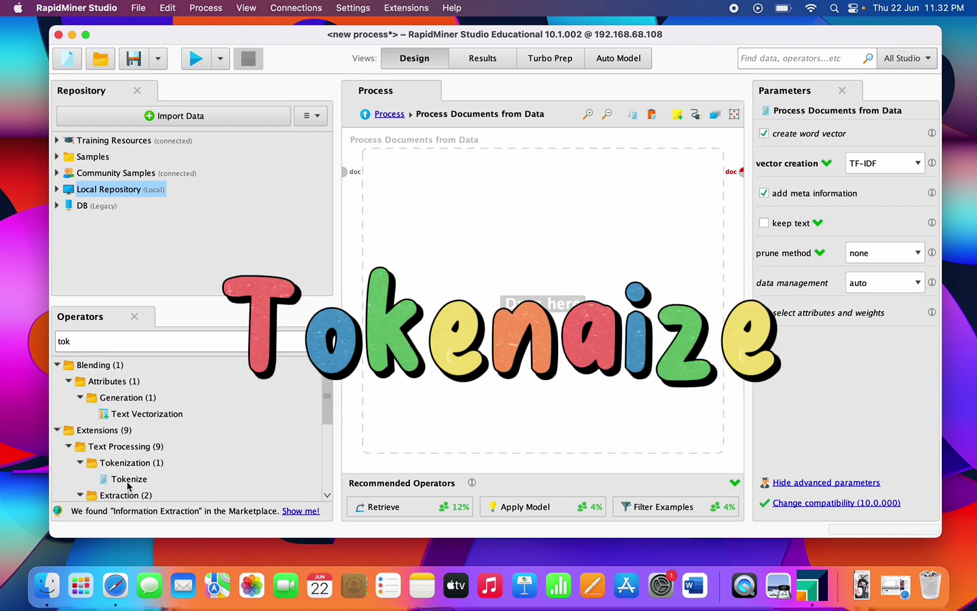
drag(128, 482, 375, 181)
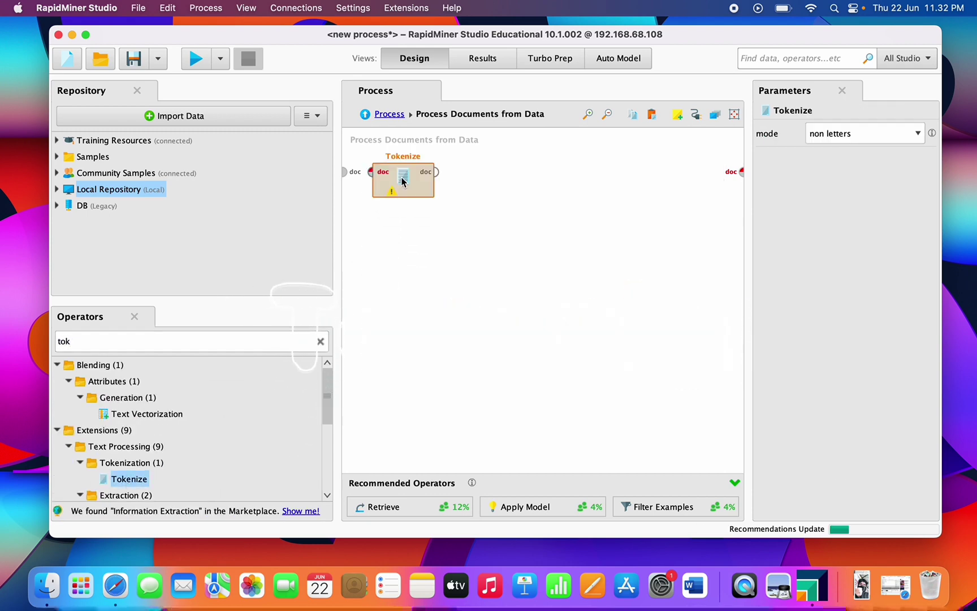
Step: Connect the subprocess document input to Tokenize and the Tokenize output to the subprocess doc result
click(372, 174)
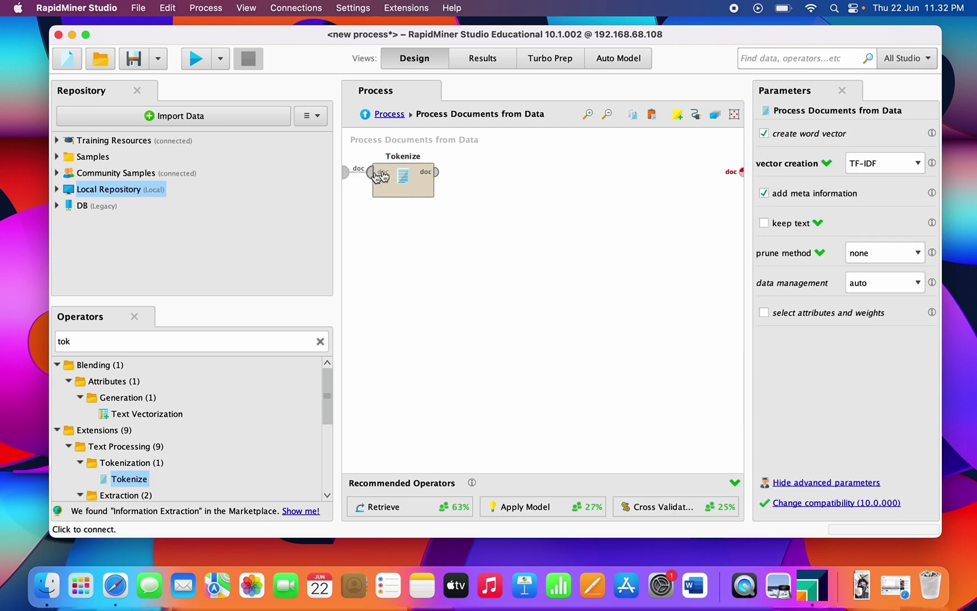
click(436, 172)
click(741, 177)
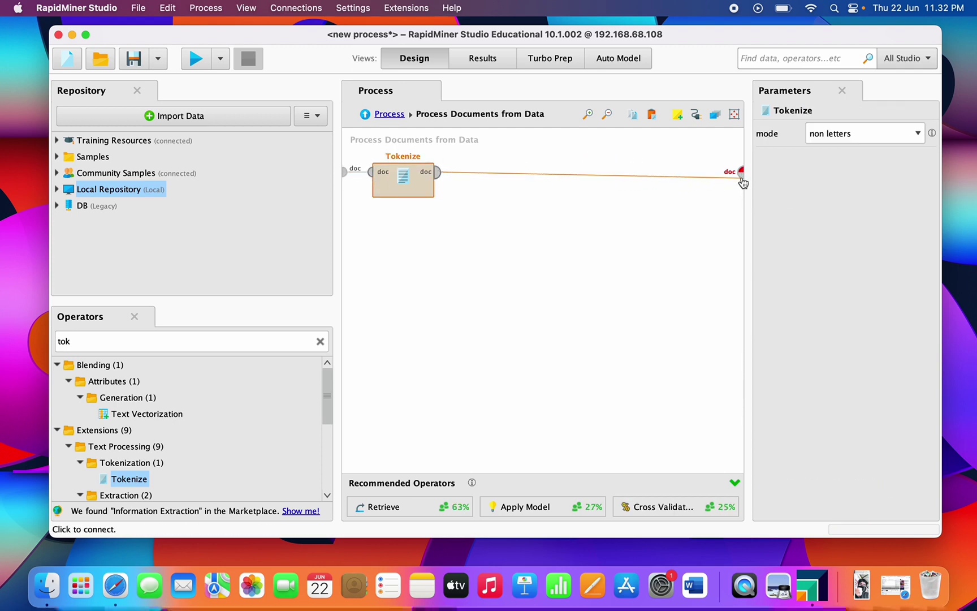
click(742, 177)
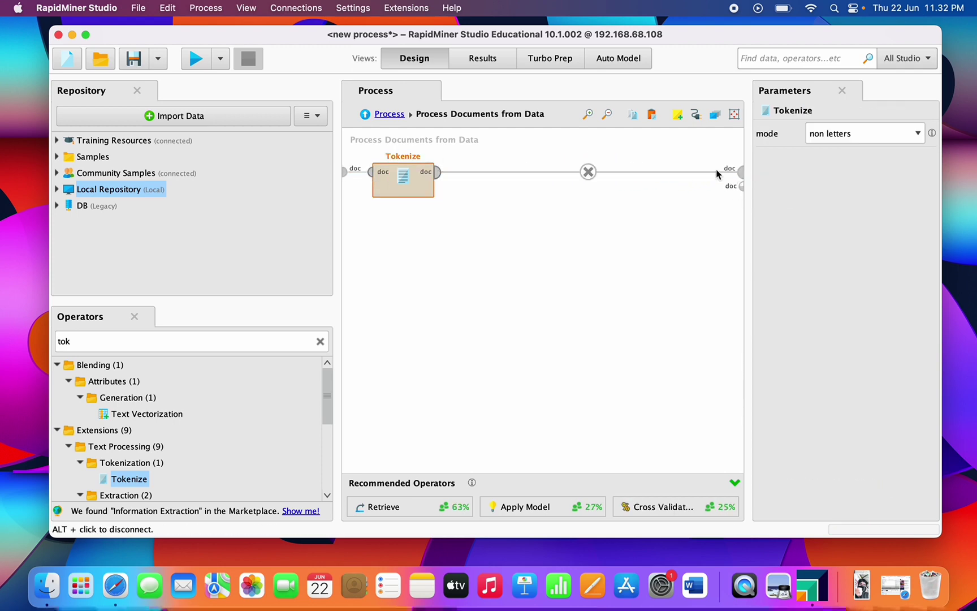
Step: Go back to the main process and connect the wor output of Process Documents from Data to the second process result
click(390, 115)
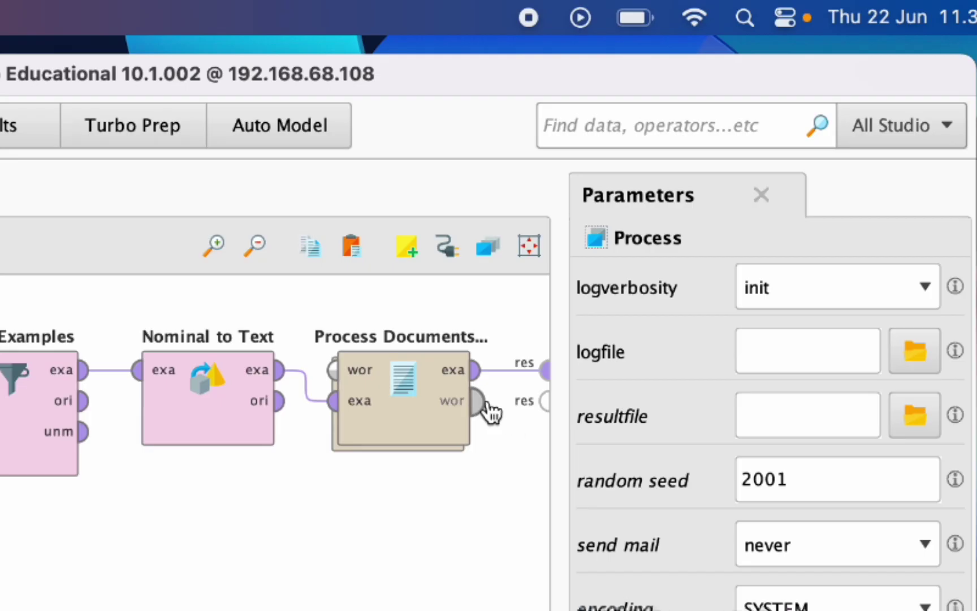
click(478, 401)
click(538, 401)
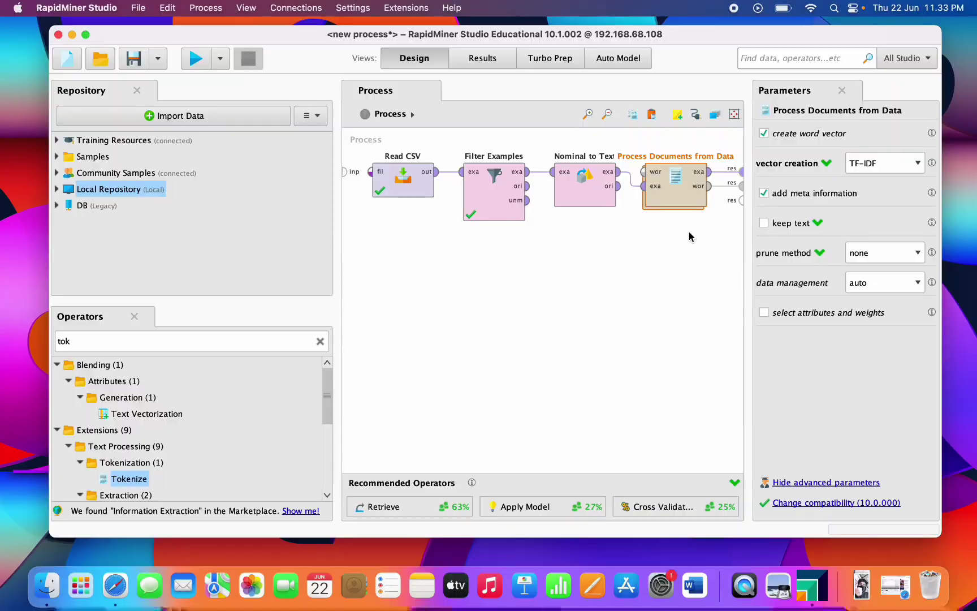
click(437, 494)
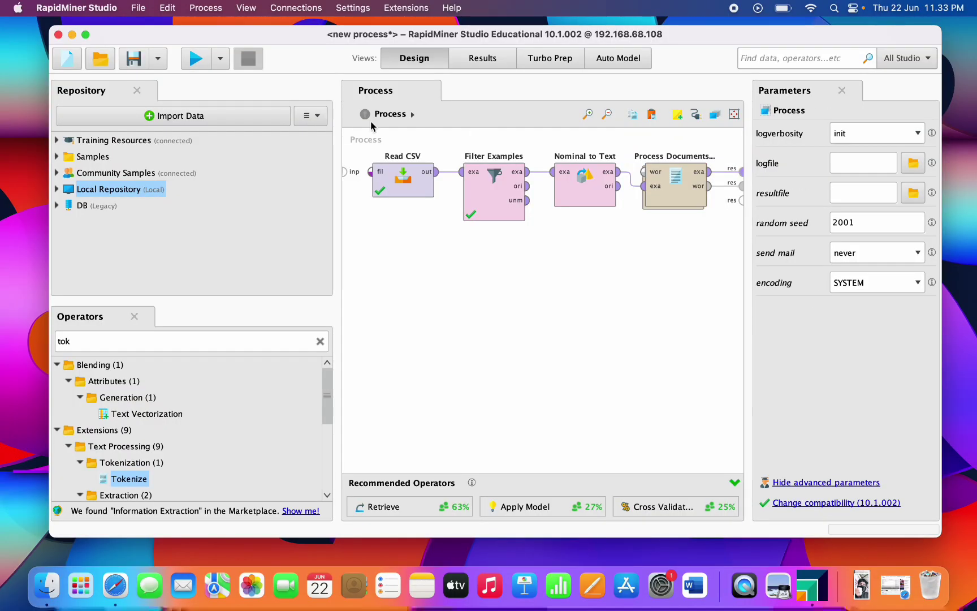
Step: Run the process and sort the resulting word list by total occurrences in descending order
click(188, 53)
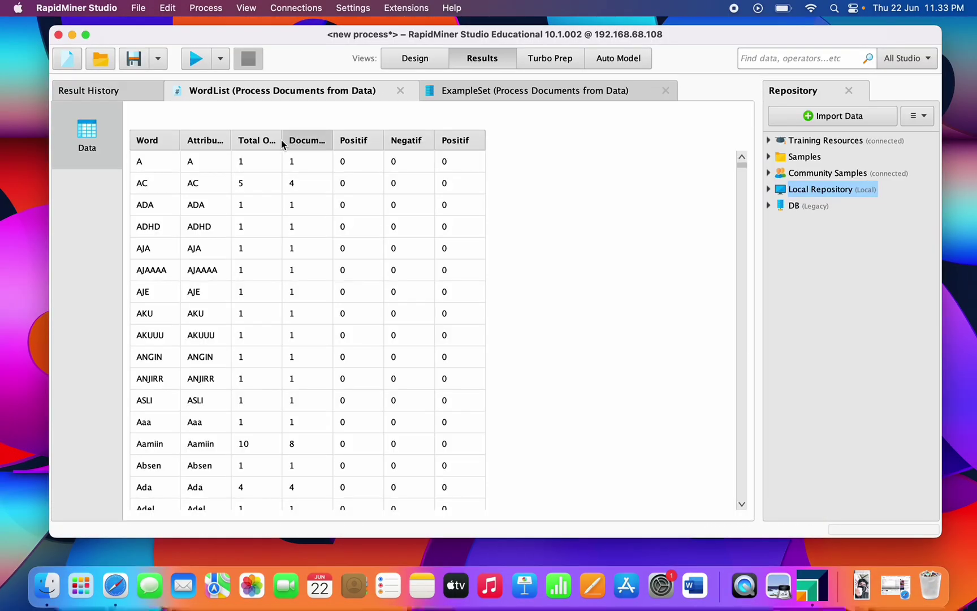
click(257, 143)
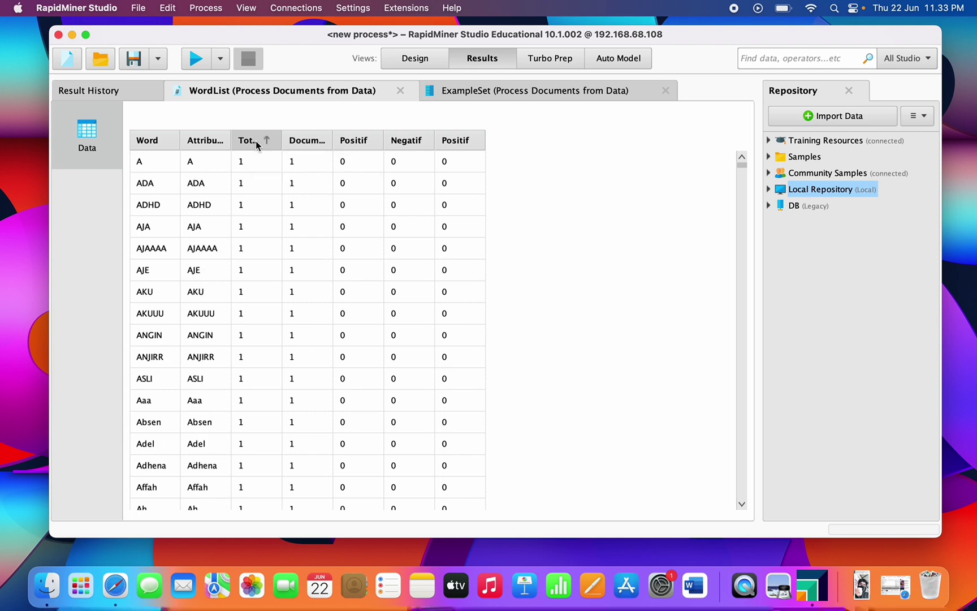
scroll(281, 252, down, 15)
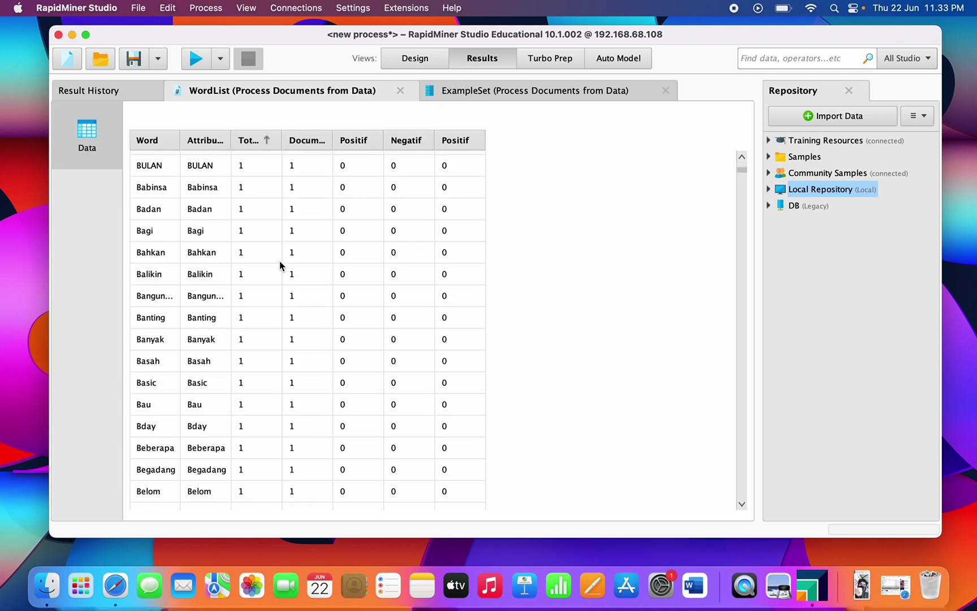
scroll(280, 264, up, 15)
scroll(280, 263, down, 2)
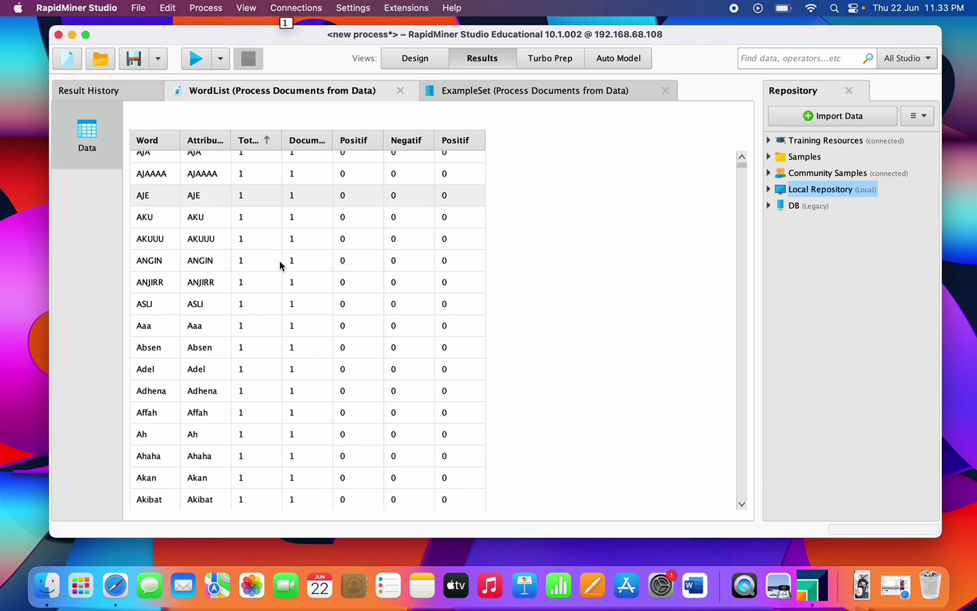
click(260, 138)
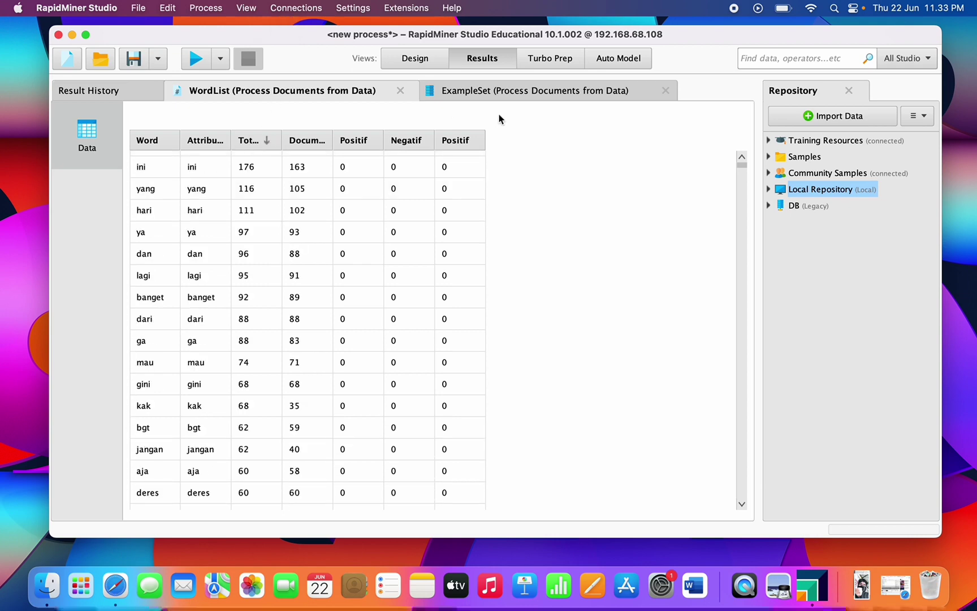
scroll(263, 234, up, 2)
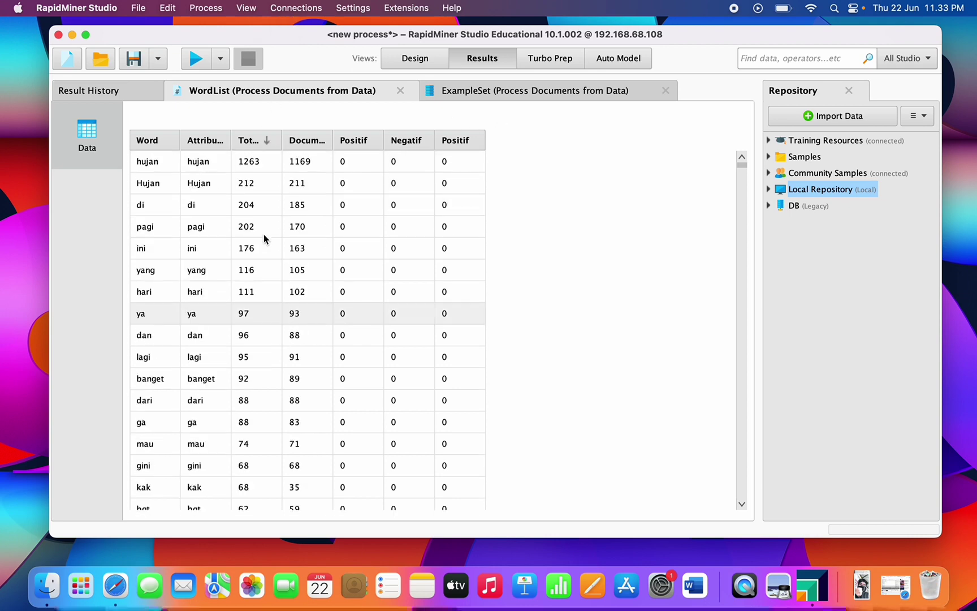
Step: Reopen the Process Documents from Data subprocess and insert a Transform Cases operator, found by searching "transform cas", between Tokenize and the doc result
click(509, 92)
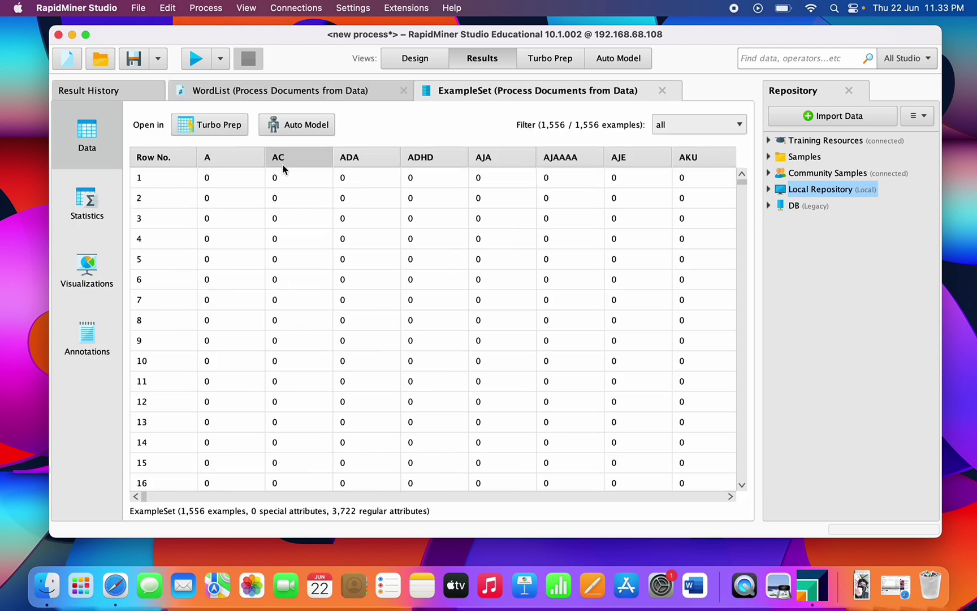
click(397, 61)
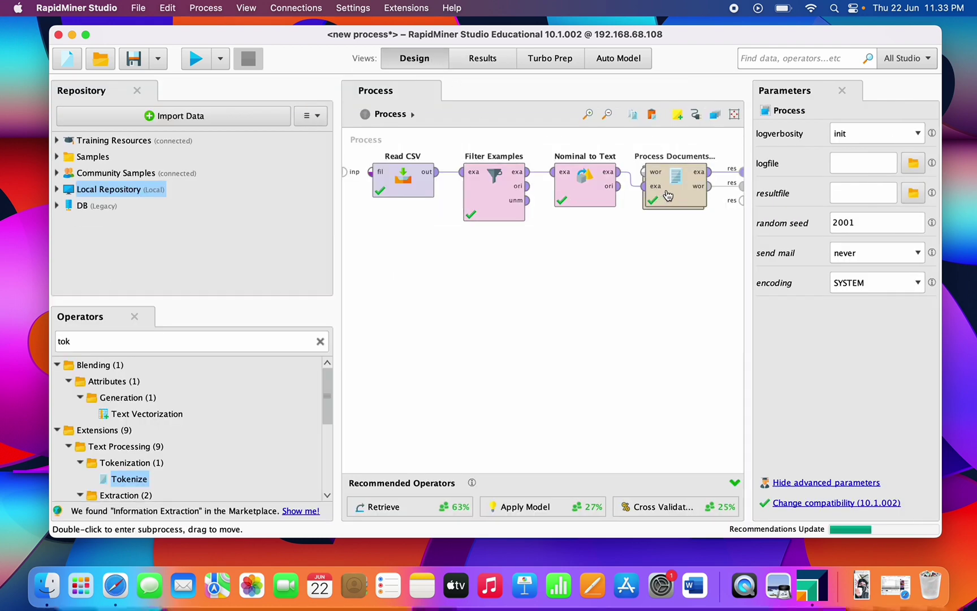
double_click(668, 195)
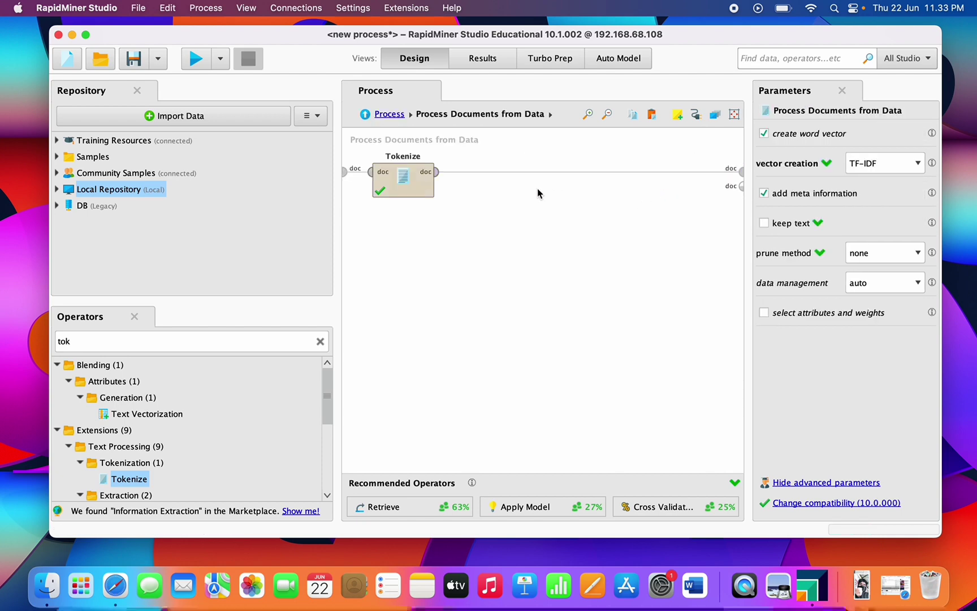
click(320, 343)
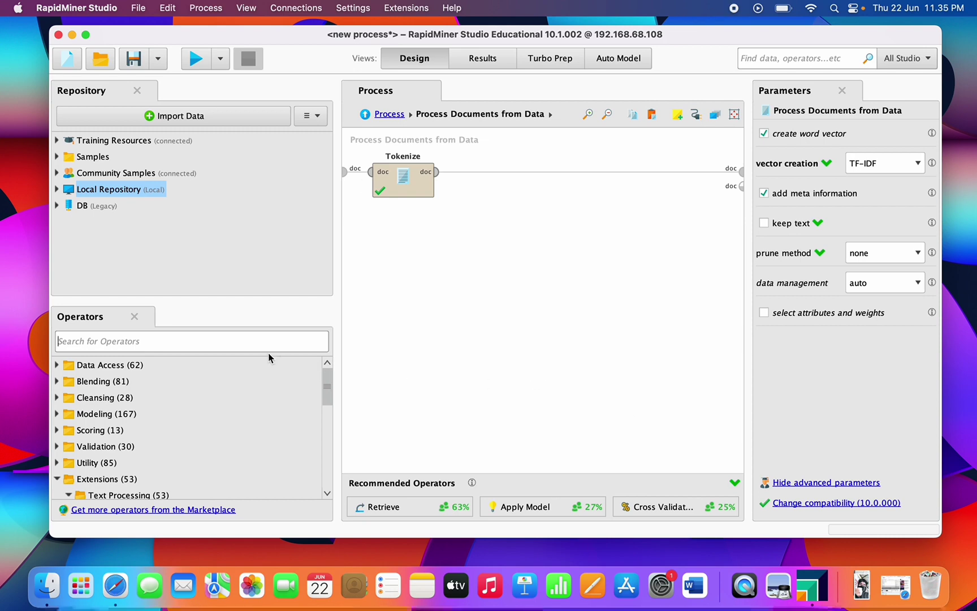
click(217, 342)
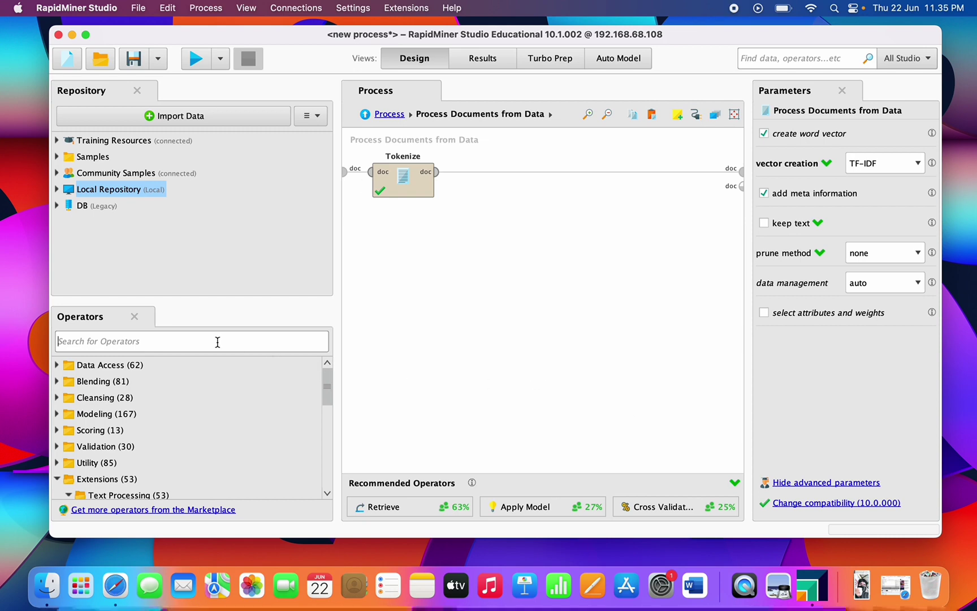
text(transform cas)
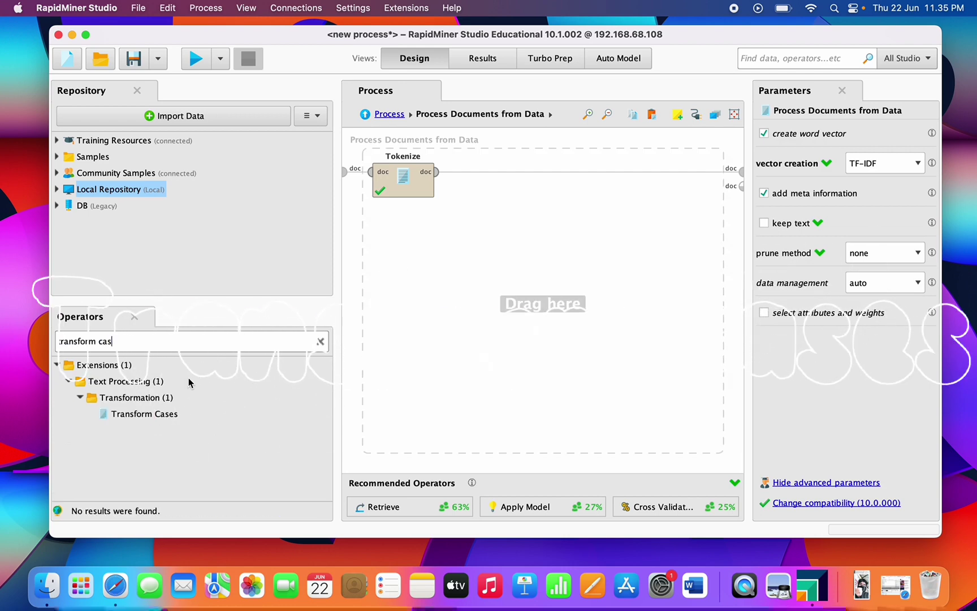
drag(160, 418, 511, 176)
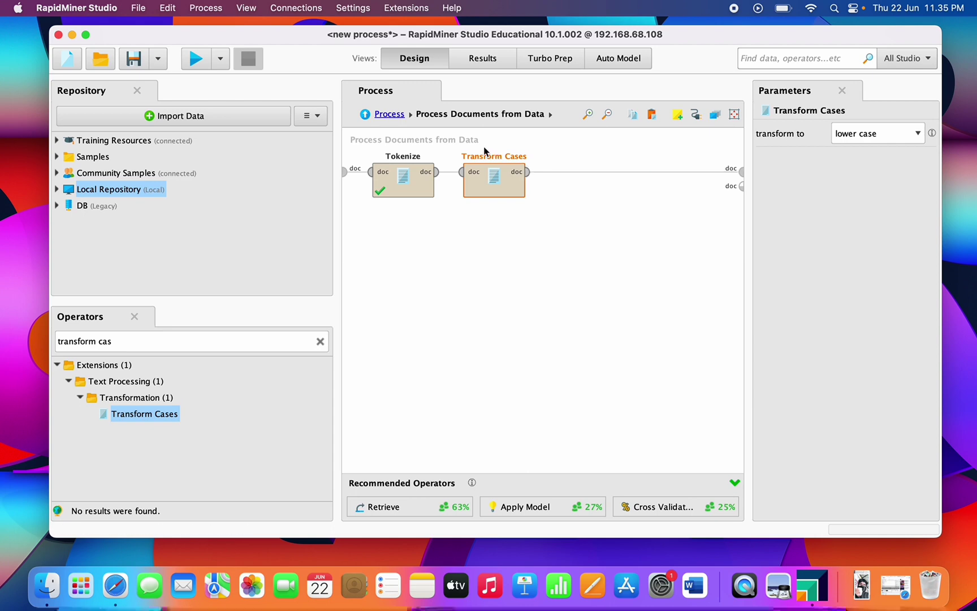
Step: Run the process with Transform Cases and sort the resulting word list by total occurrences in descending order
click(199, 59)
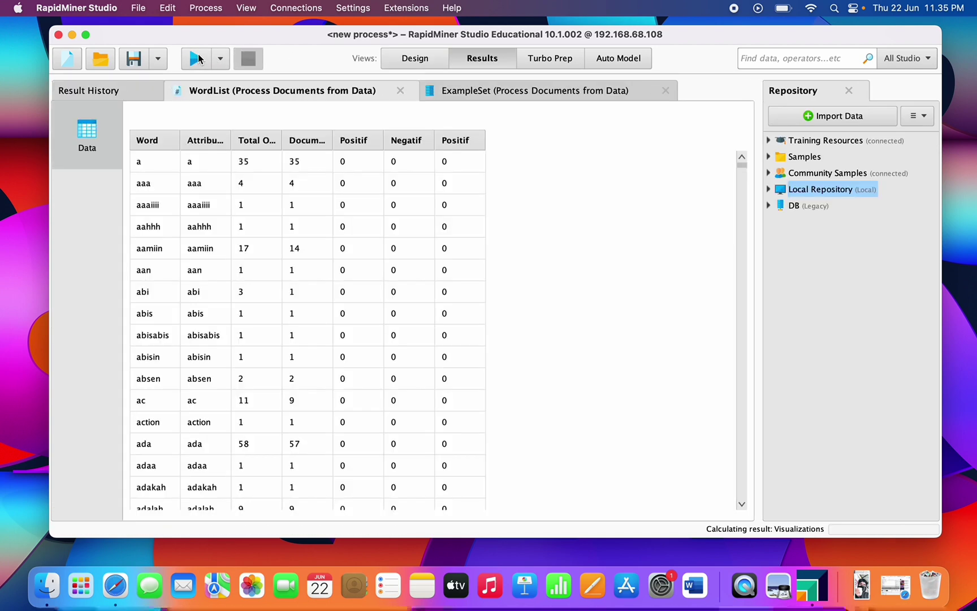
click(253, 143)
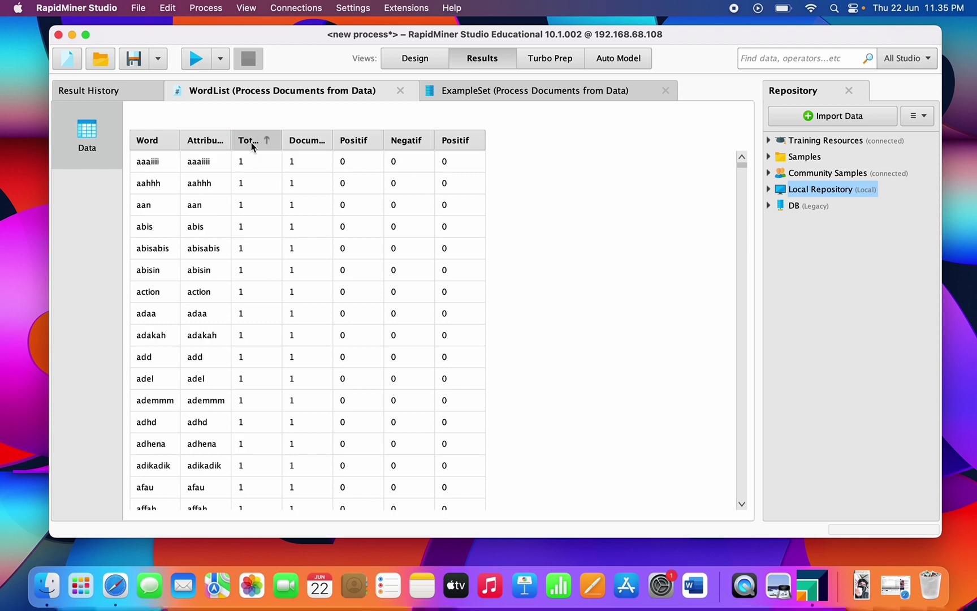
click(252, 141)
scroll(284, 310, down, 15)
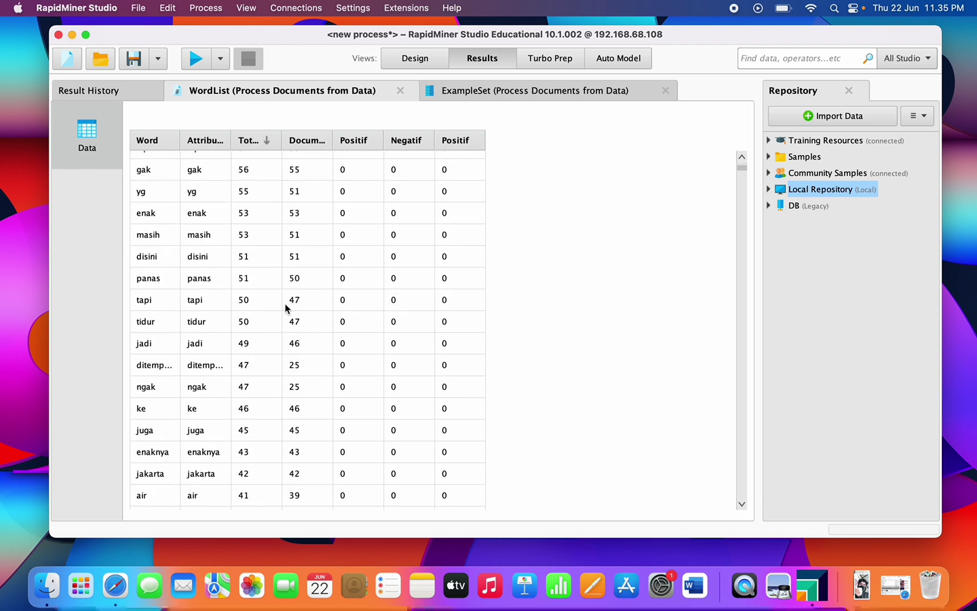
scroll(286, 309, up, 15)
scroll(286, 308, up, 2)
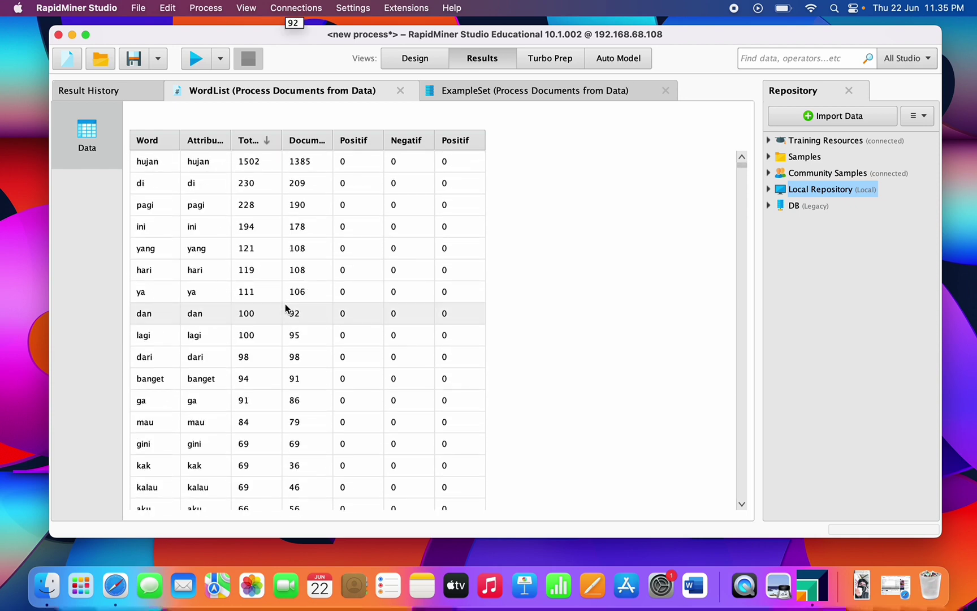
Step: Return to the process design and insert a Filter Stopwords (Dictionary) operator, found by searching "stop", after Transform Cases
click(392, 52)
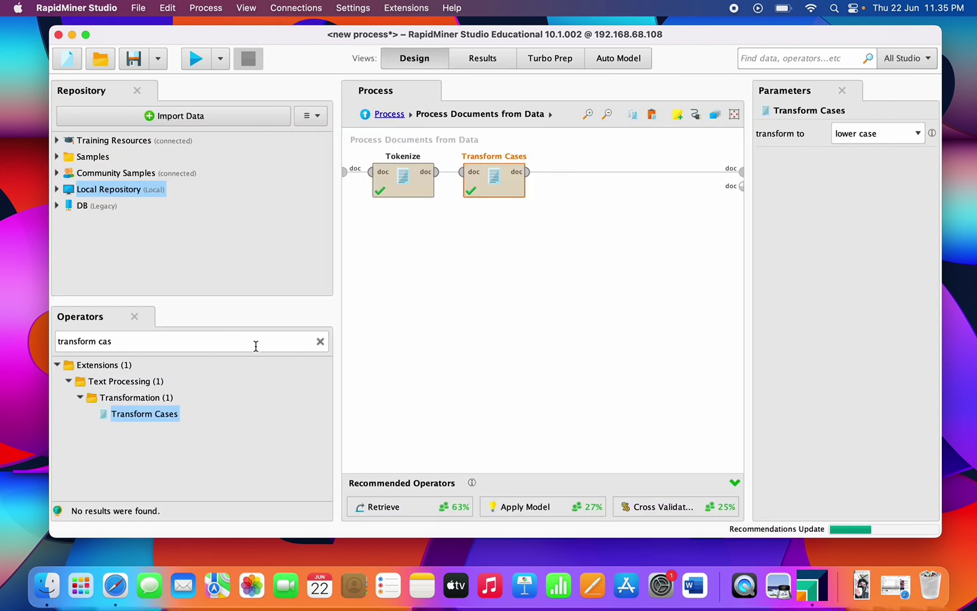
click(320, 341)
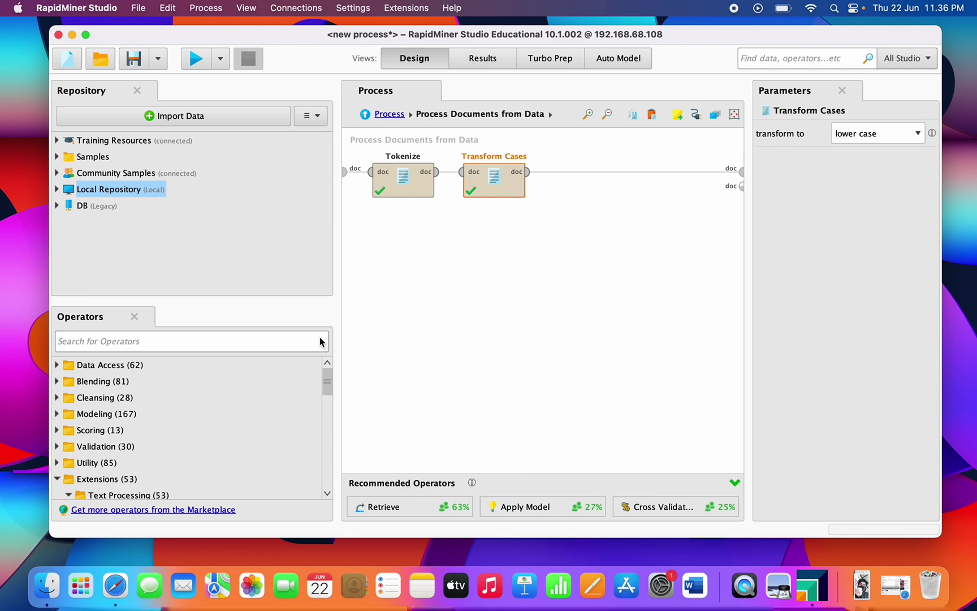
text(stop)
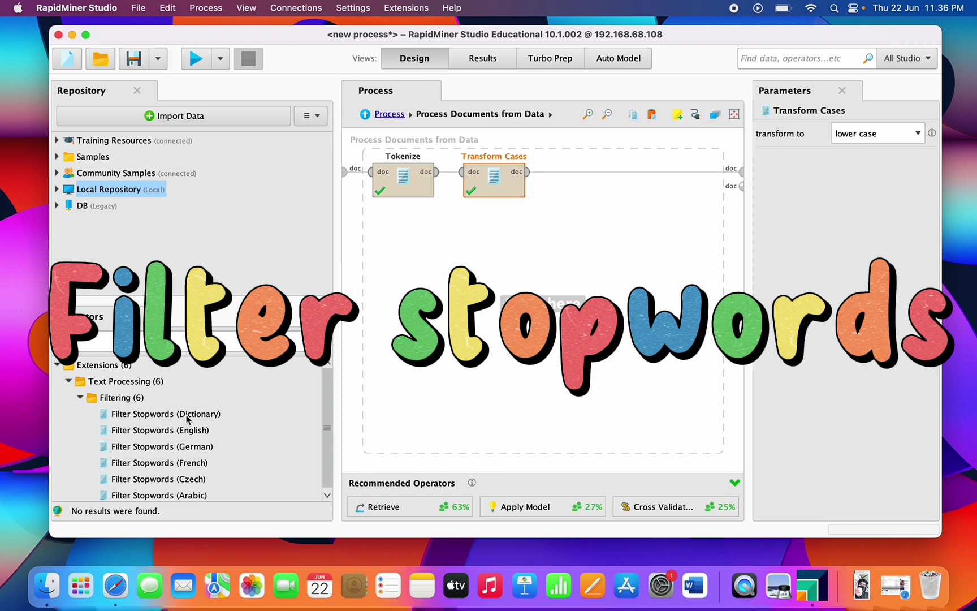
drag(179, 417, 584, 176)
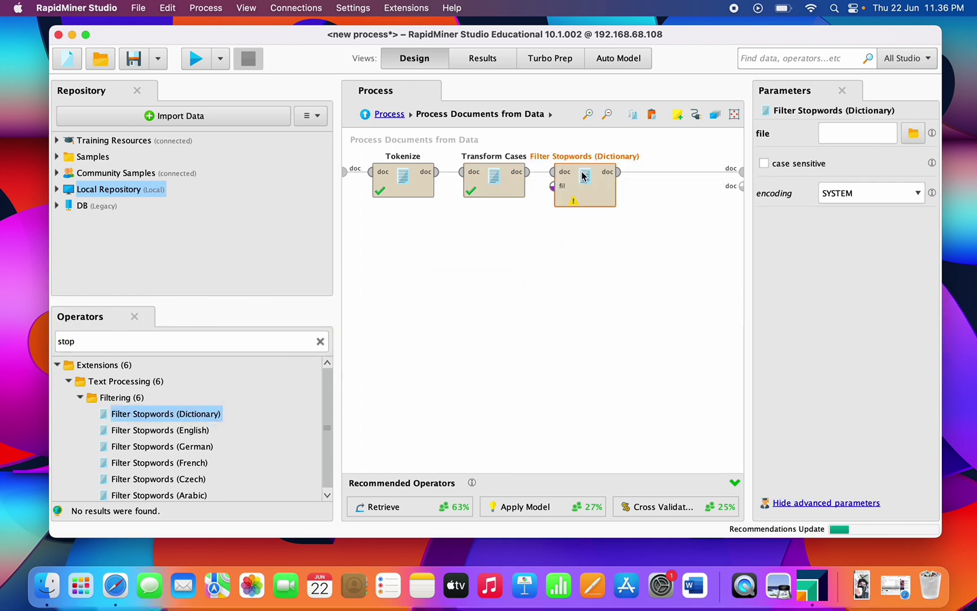
Step: Set the stopword dictionary file to Sheet 1-stopwordbahasa.csv from the local repository's data/stopwordbahasa folder, showing all file types
click(913, 133)
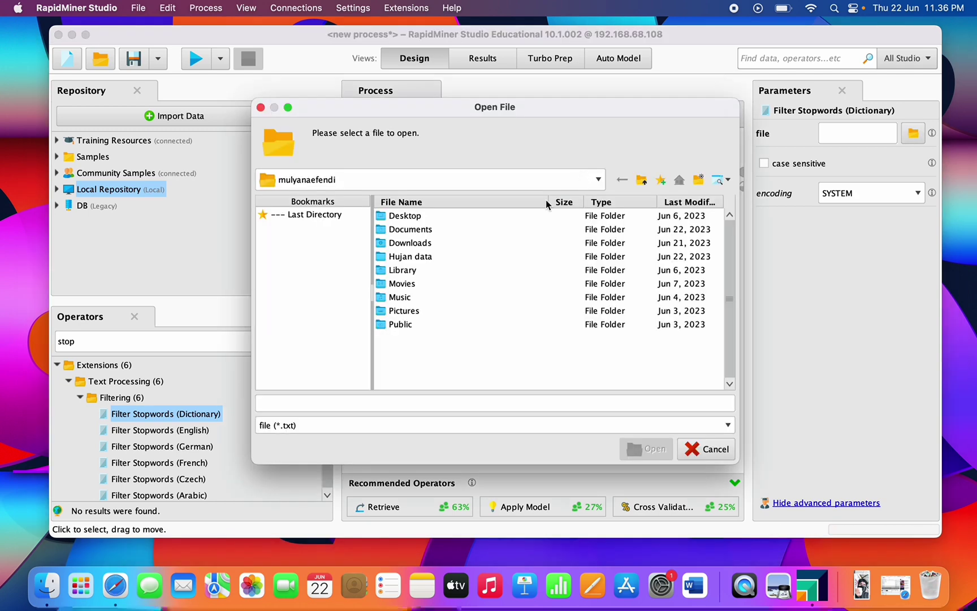
double_click(411, 231)
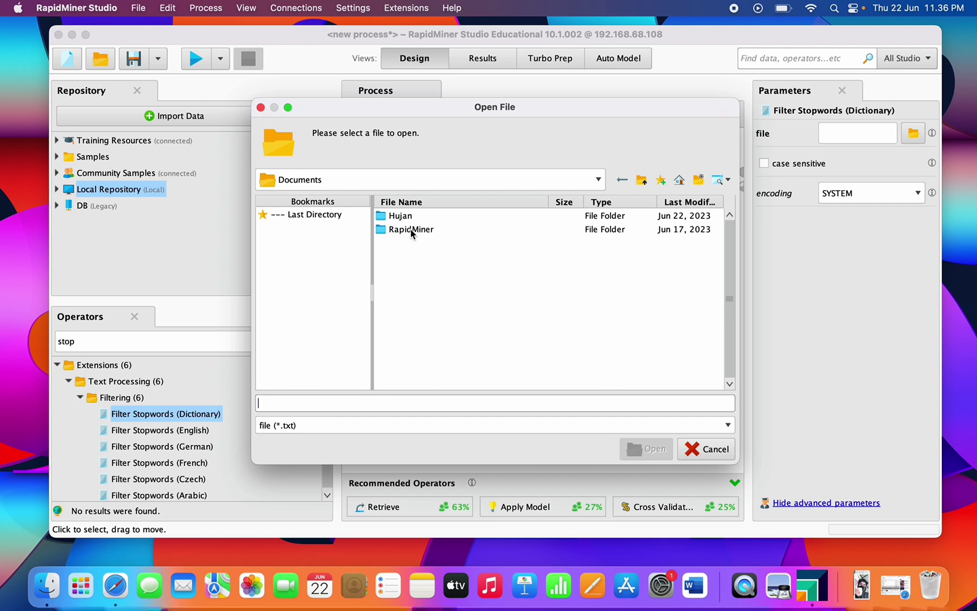
double_click(411, 231)
double_click(412, 216)
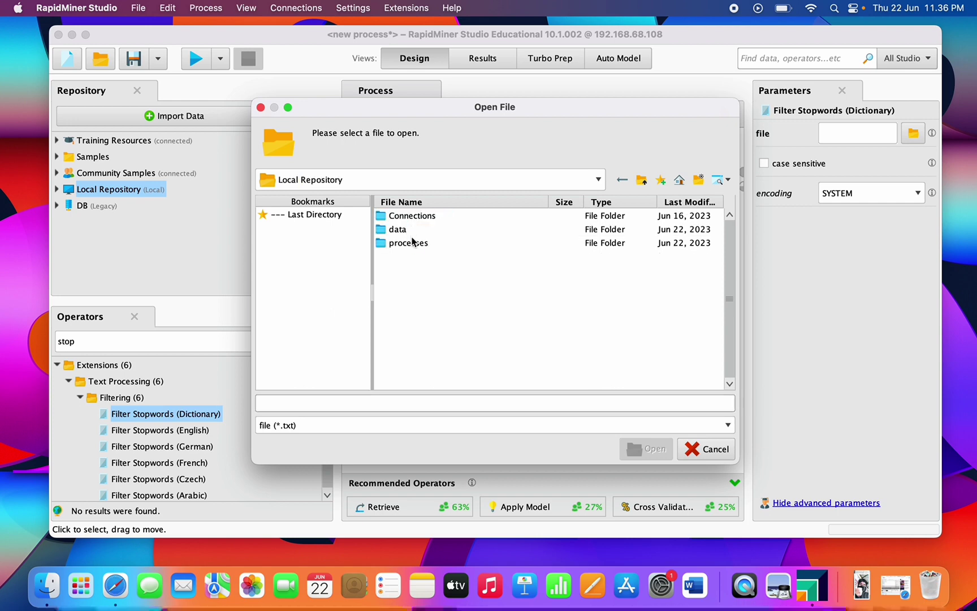
double_click(397, 229)
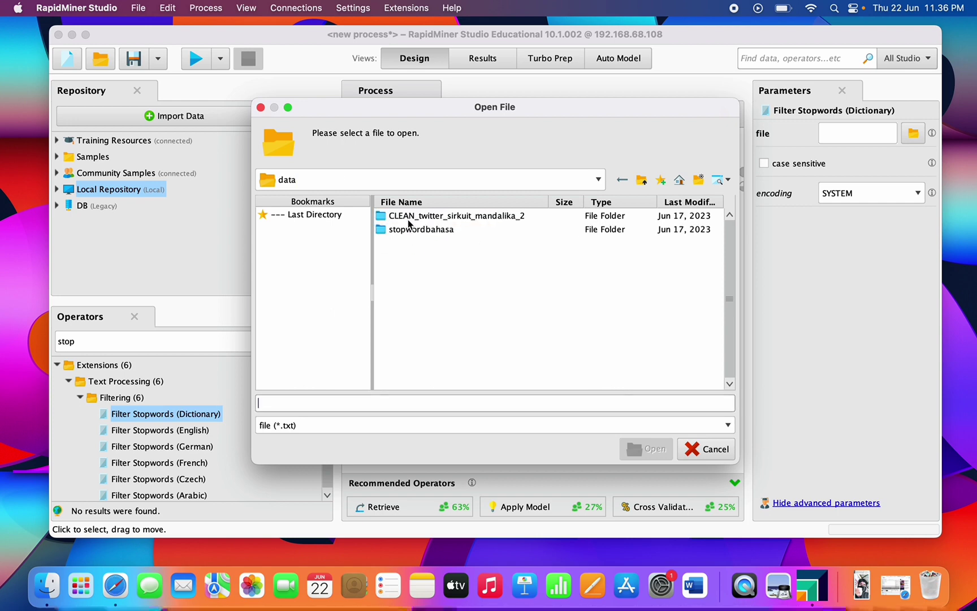
double_click(408, 227)
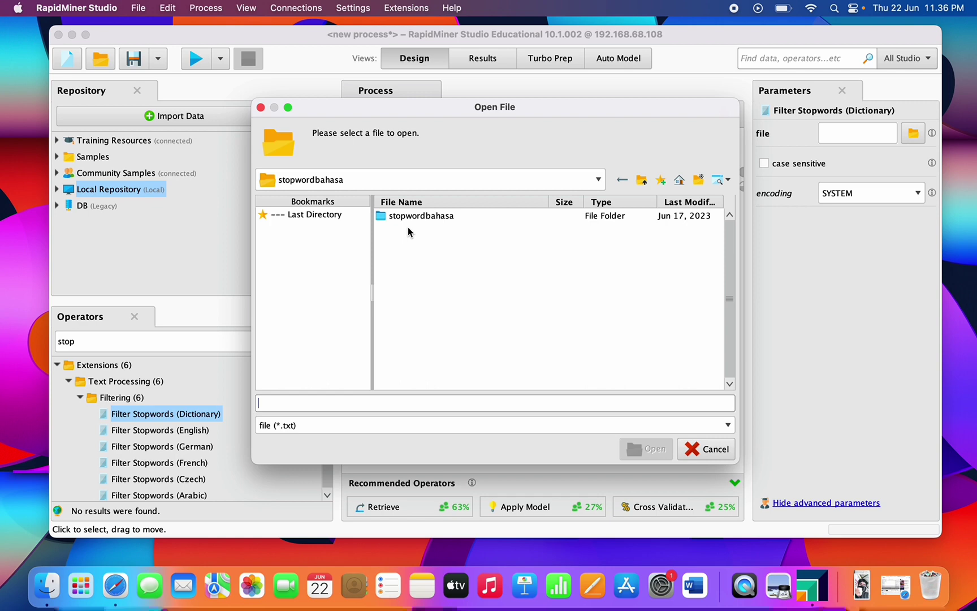
click(321, 425)
click(316, 447)
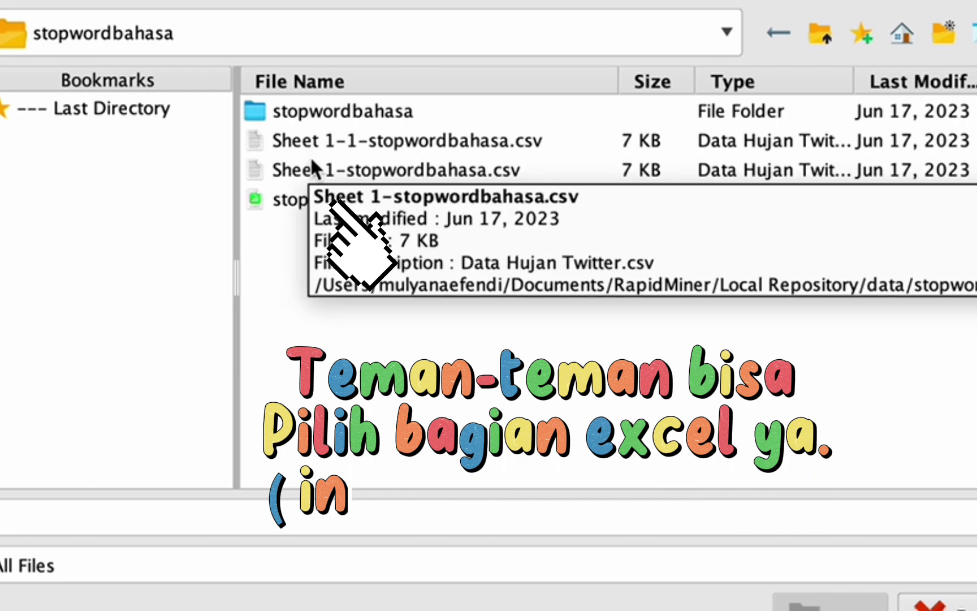
double_click(314, 169)
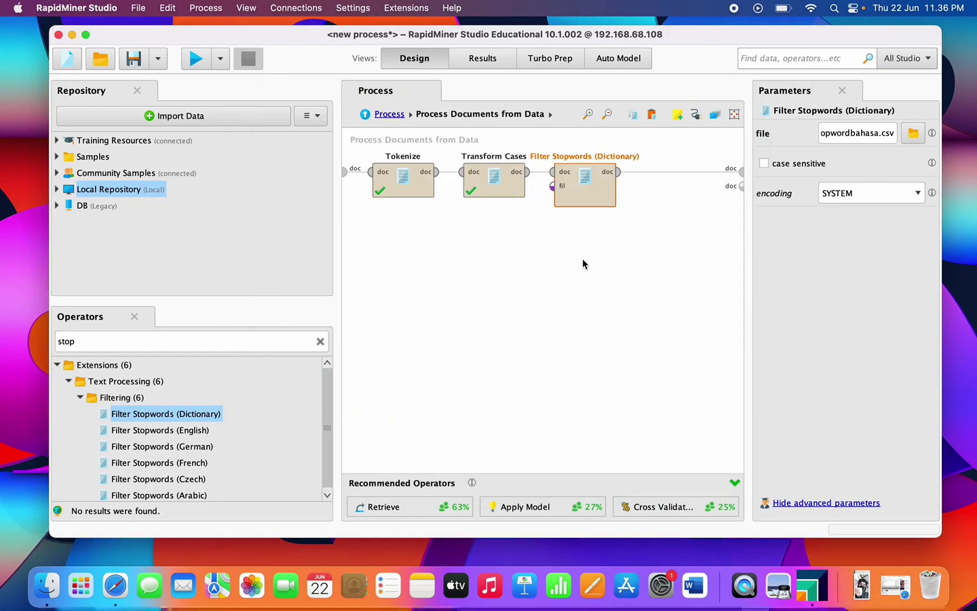
Step: Insert a Filter Tokens (by Length) operator, found by searching "filter tok", after Filter Stopwords (Dictionary)
click(585, 263)
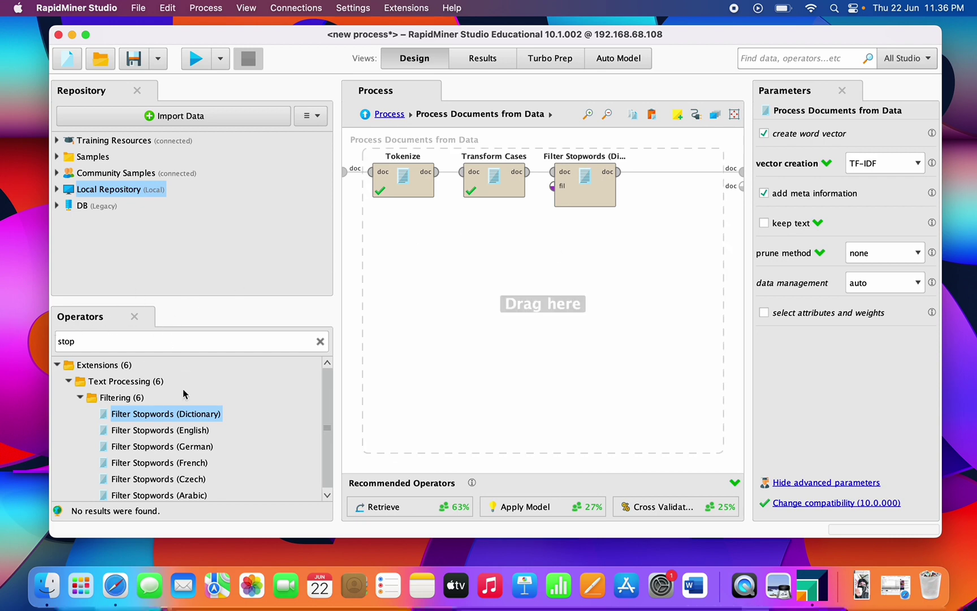
click(320, 341)
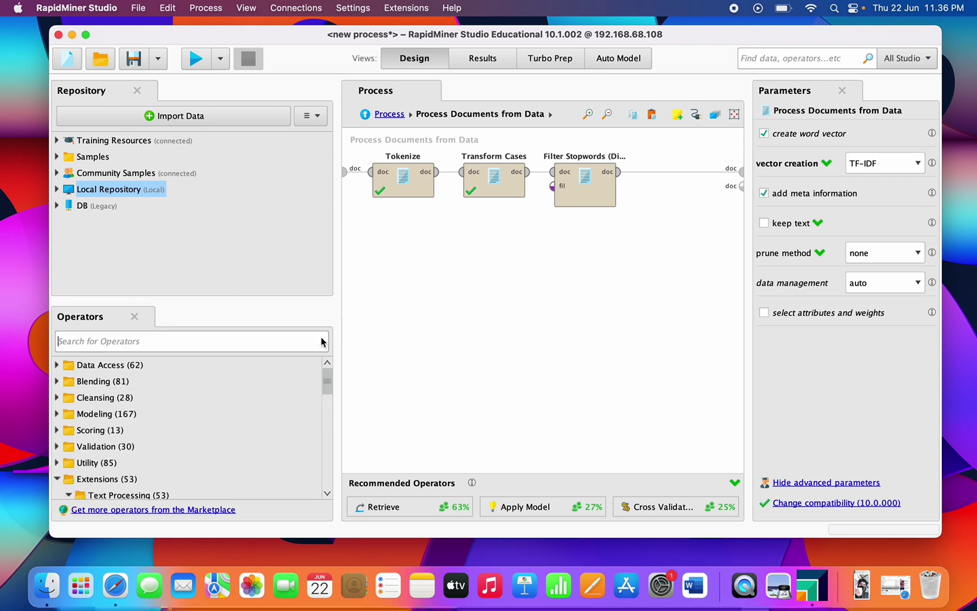
text(filter tok)
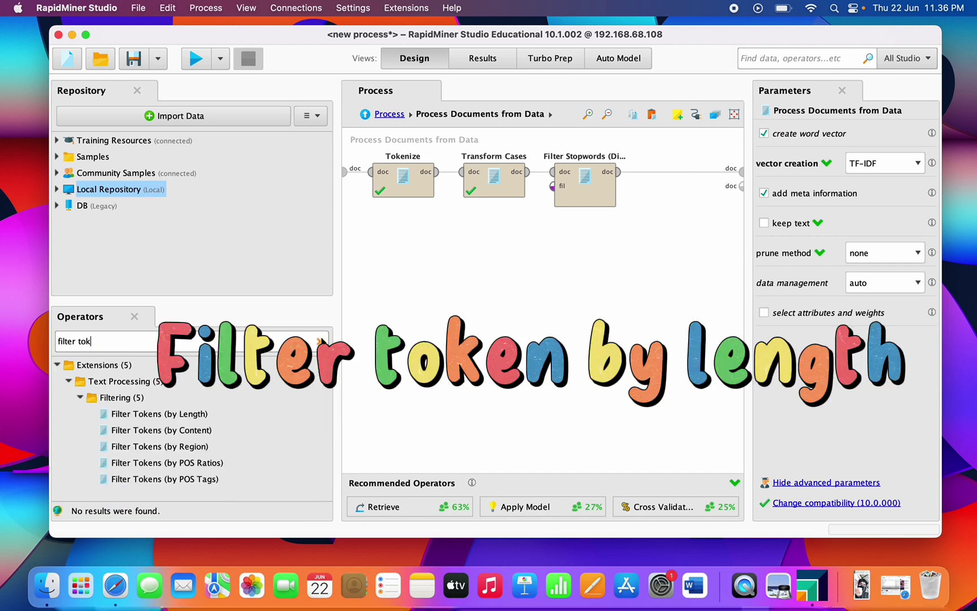
drag(177, 417, 694, 168)
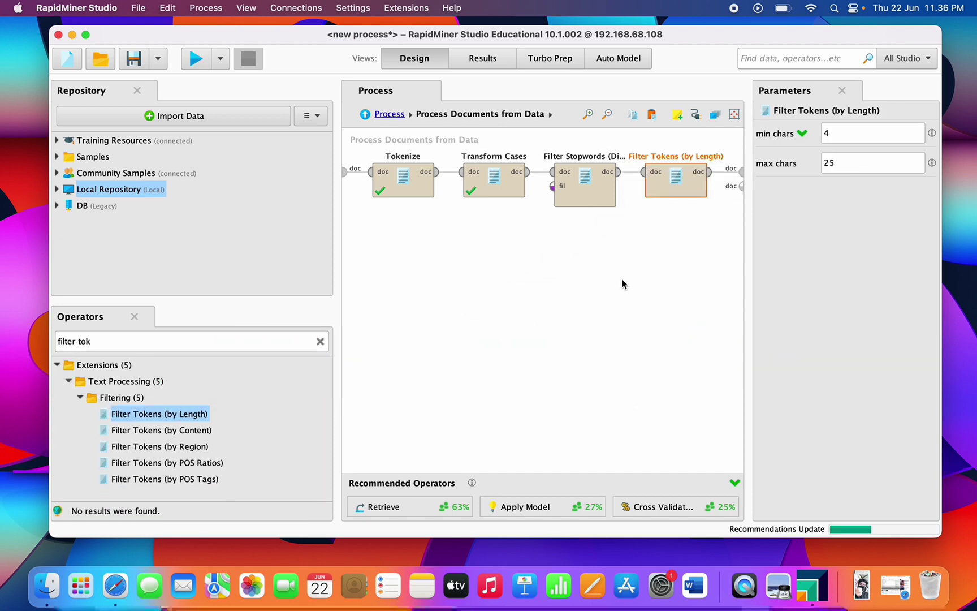
Step: Run the process with the stopword and length filters and review the word list sorted by total occurrences in descending order
click(194, 59)
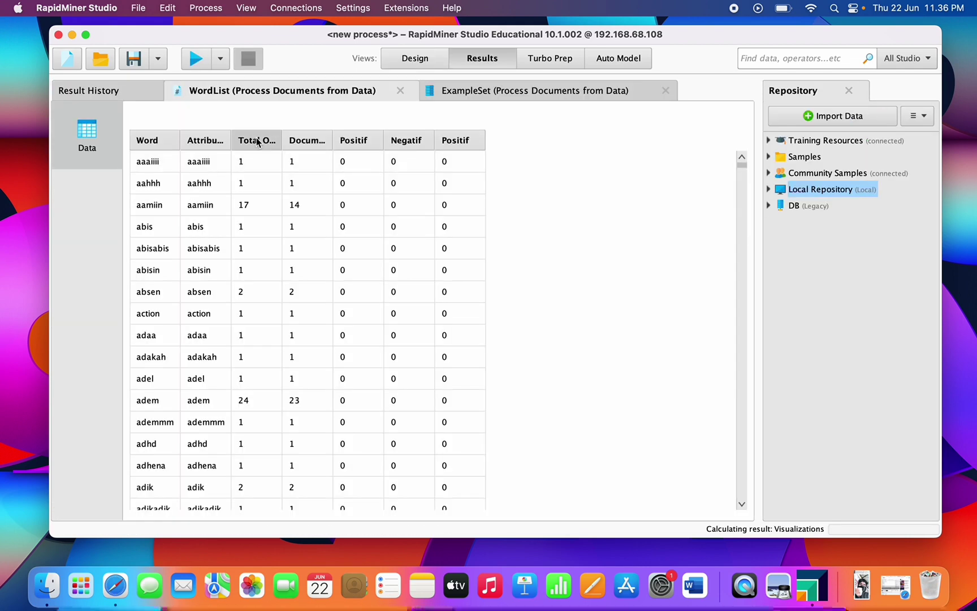
click(256, 140)
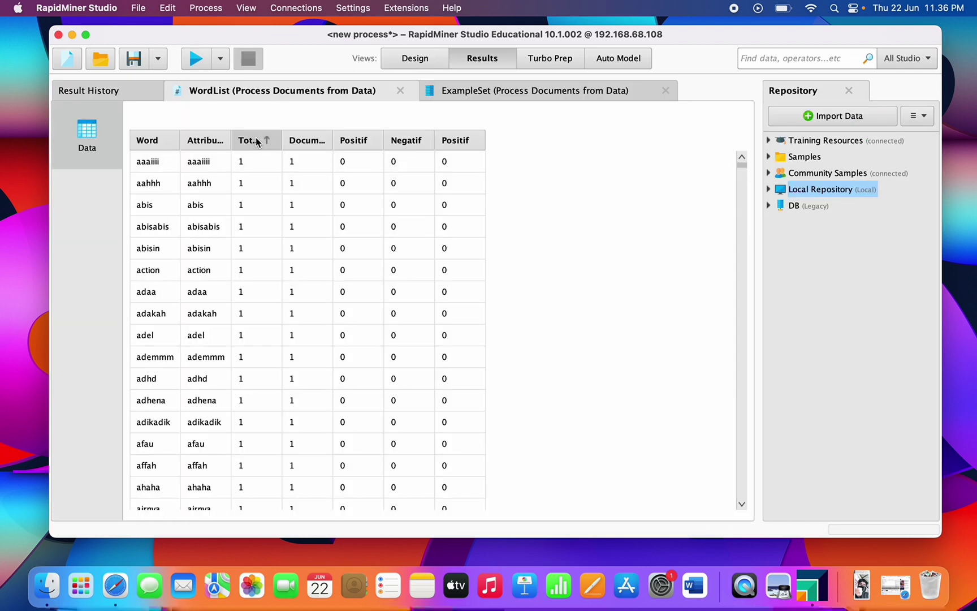
click(257, 140)
scroll(280, 248, down, 10)
scroll(280, 248, up, 10)
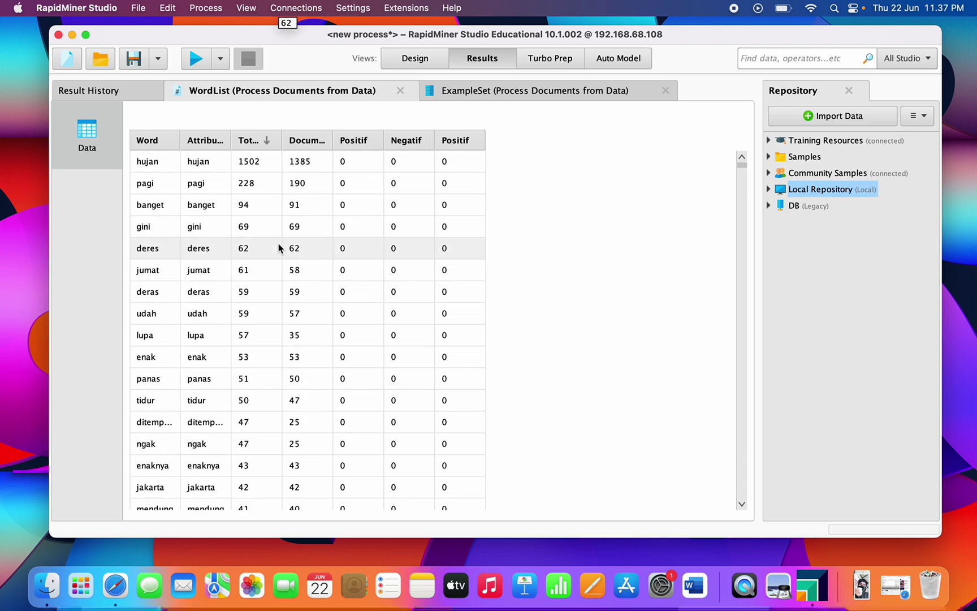
click(489, 92)
click(288, 92)
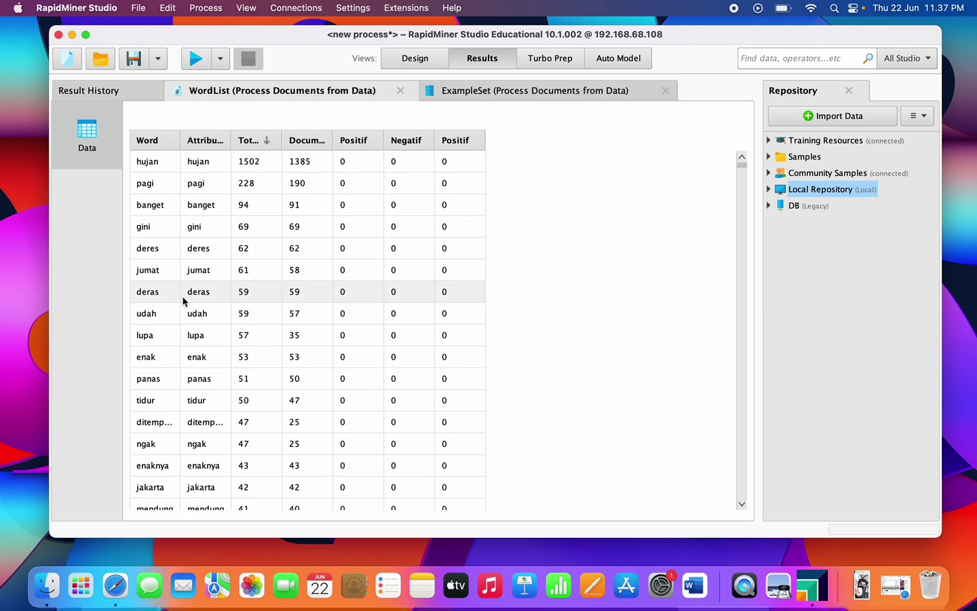
scroll(231, 333, down, 10)
scroll(231, 333, up, 5)
Step: Return to the process design and add the stored data training entry from the repository's data folder below Process Documents from Data
click(415, 58)
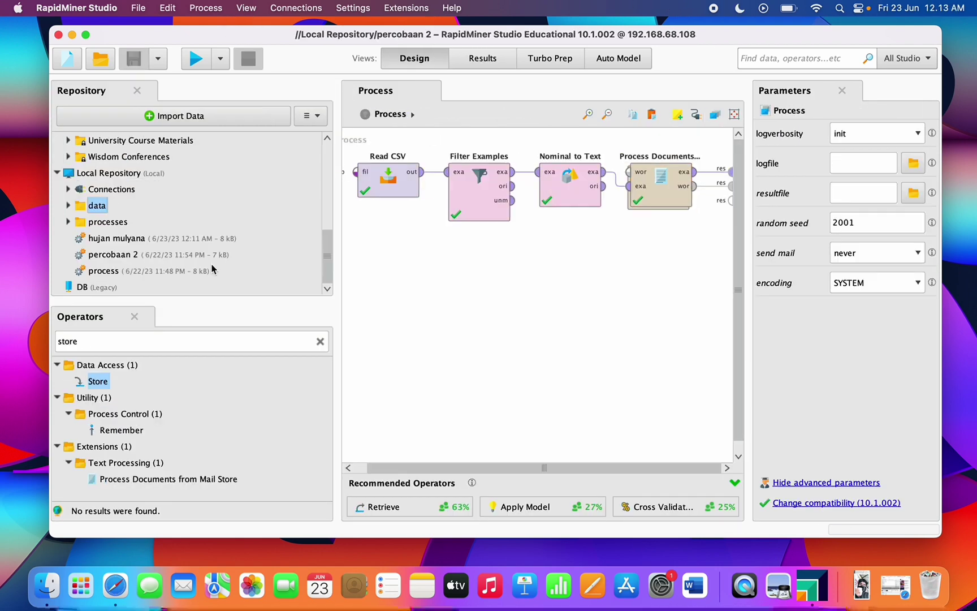
scroll(213, 270, up, 2)
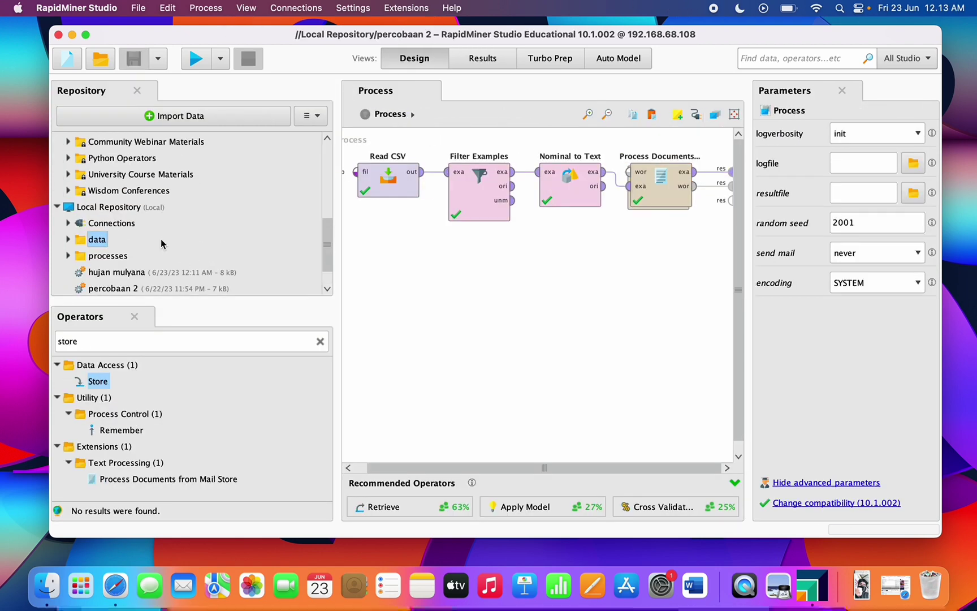
double_click(133, 233)
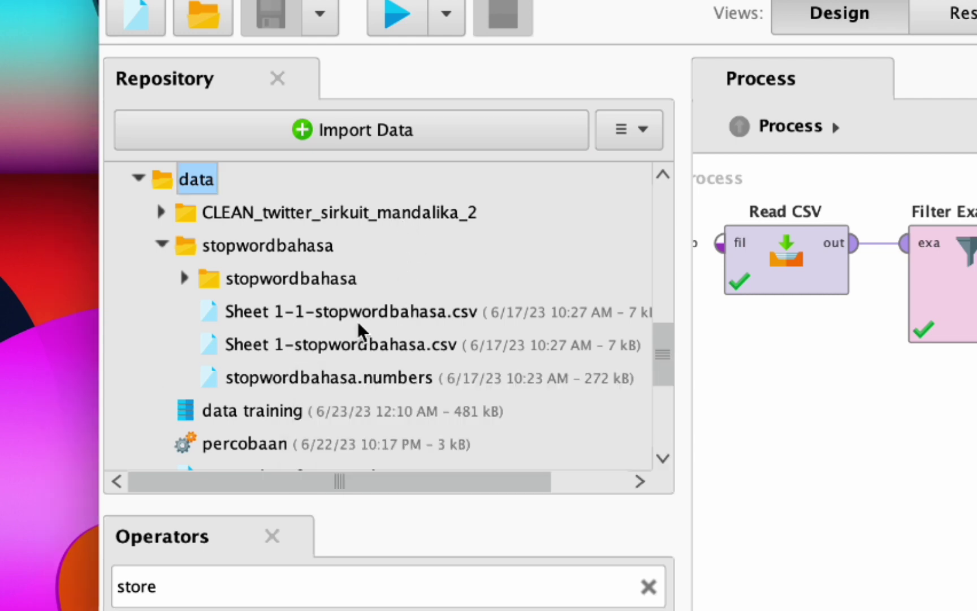
scroll(266, 350, down, 1)
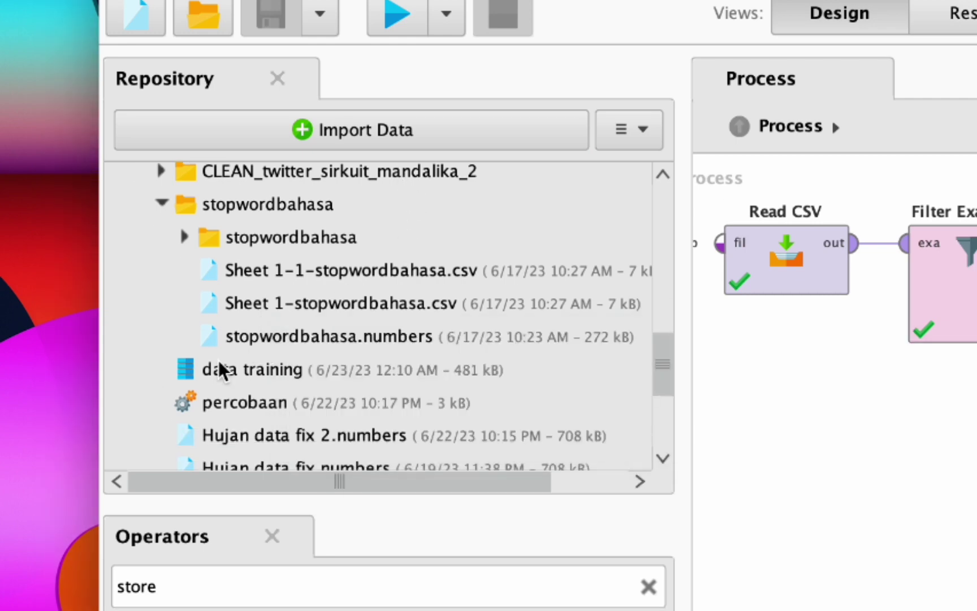
click(220, 371)
drag(831, 118, 976, 426)
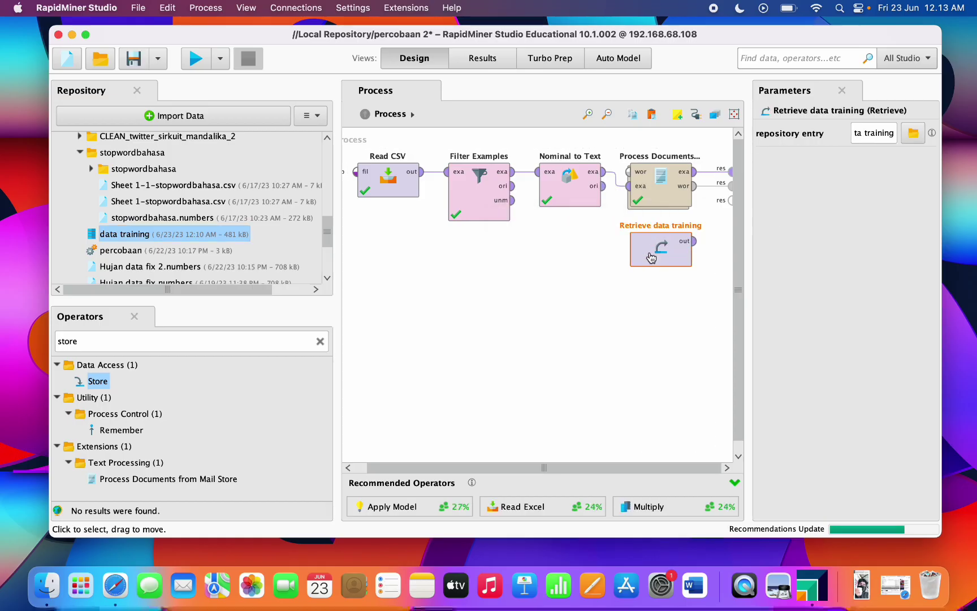
Step: Disconnect the word list output of Process Documents from Data and connect the Retrieve data training output to the second result port
drag(572, 252, 663, 252)
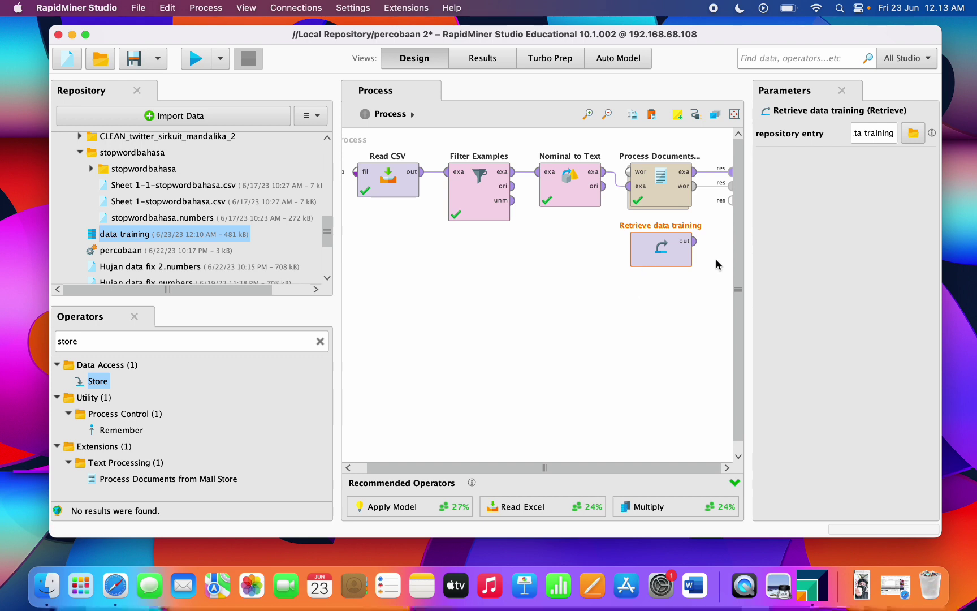
click(712, 185)
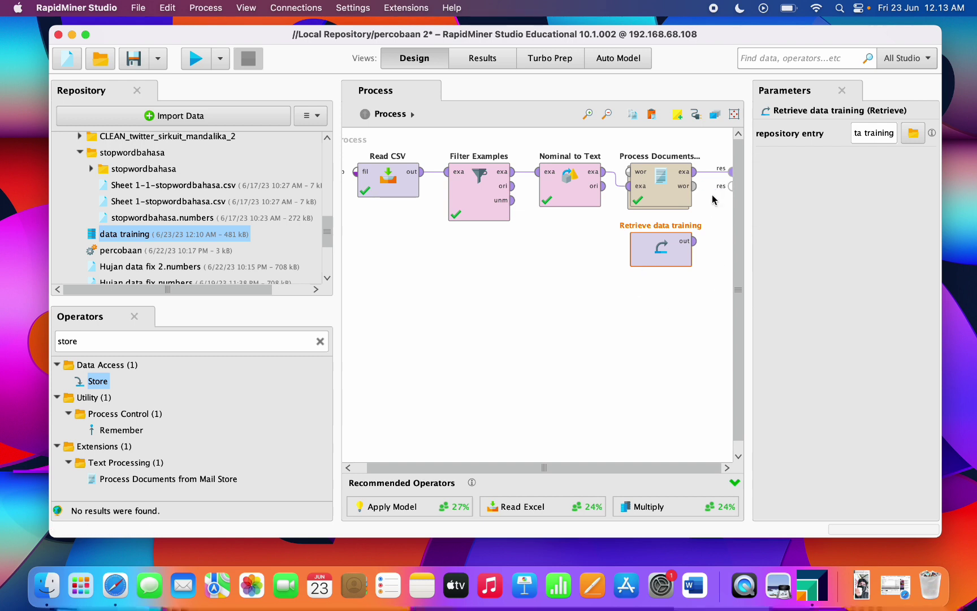
click(699, 243)
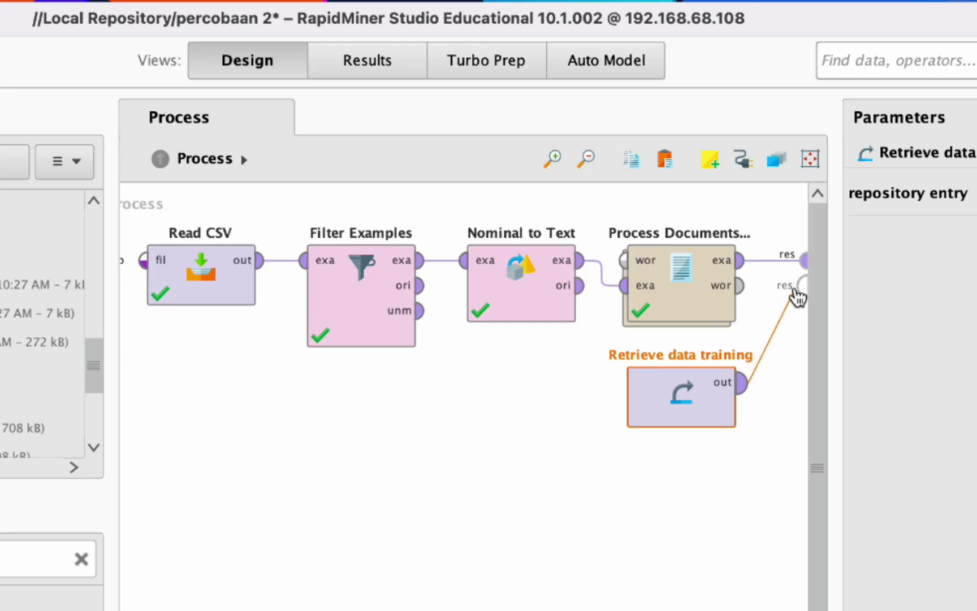
click(798, 289)
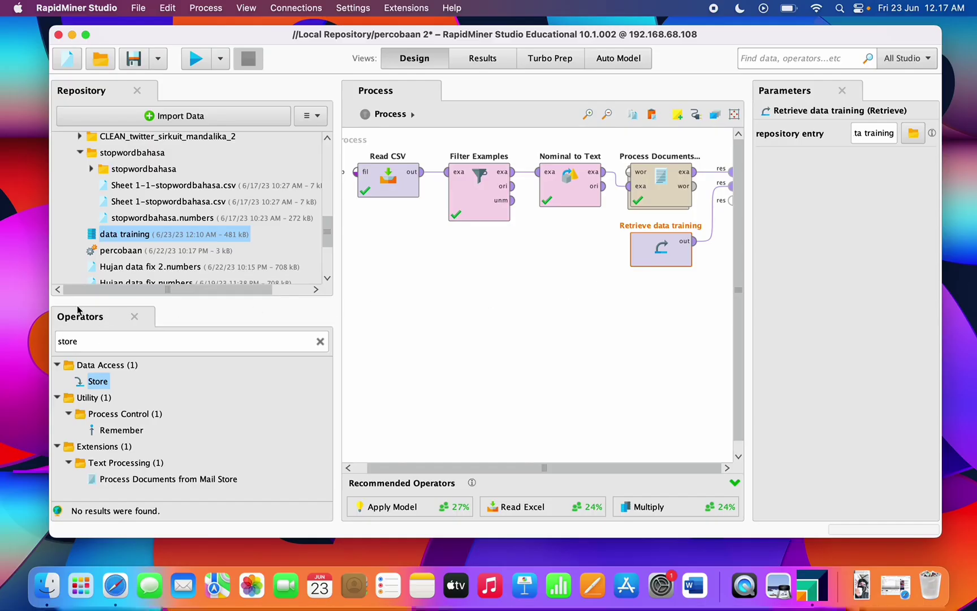
Step: Add a Union operator after Process Documents from Data, and remove the result connections of Process Documents and Retrieve data training
click(321, 340)
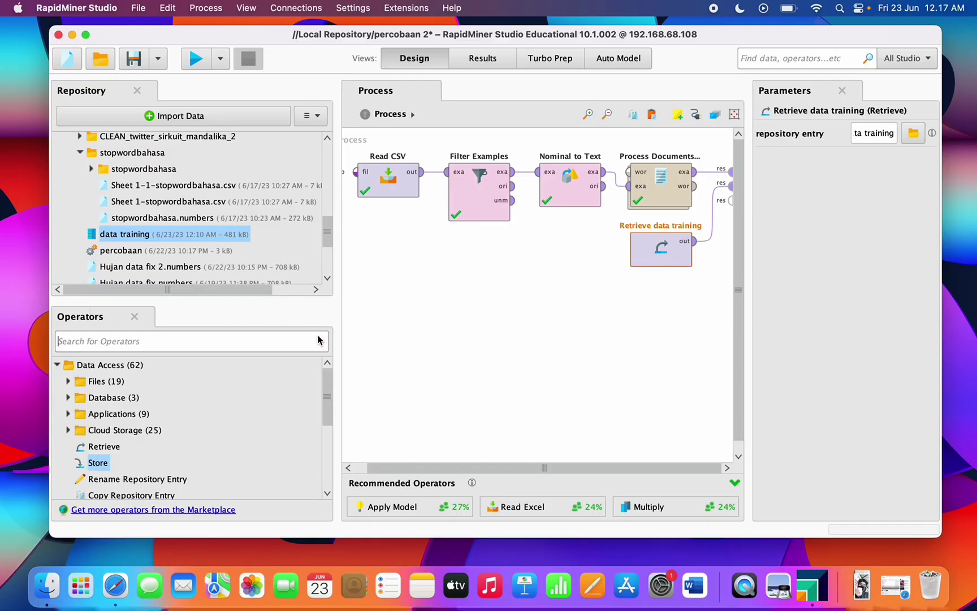
text(unioj)
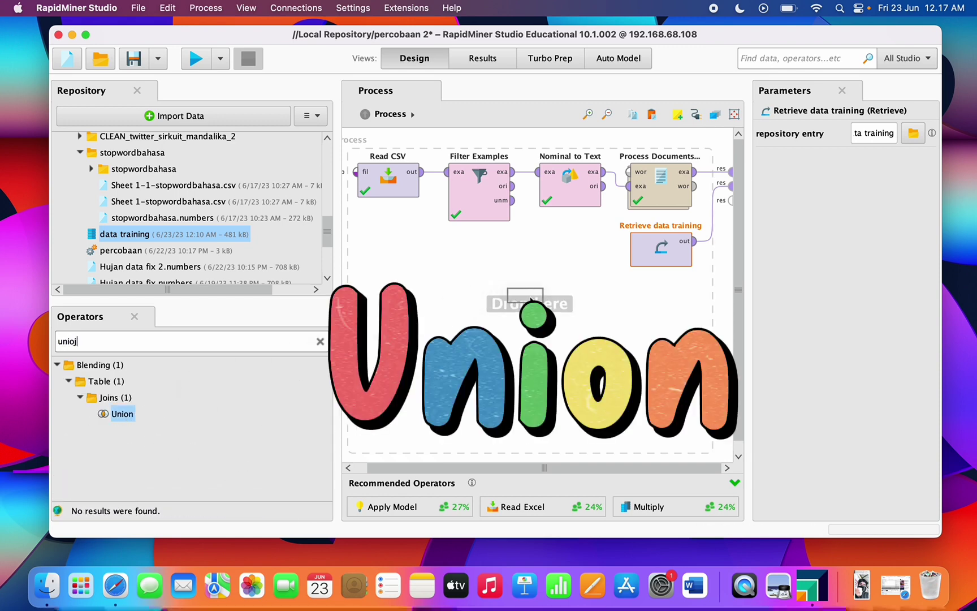
drag(531, 298, 528, 302)
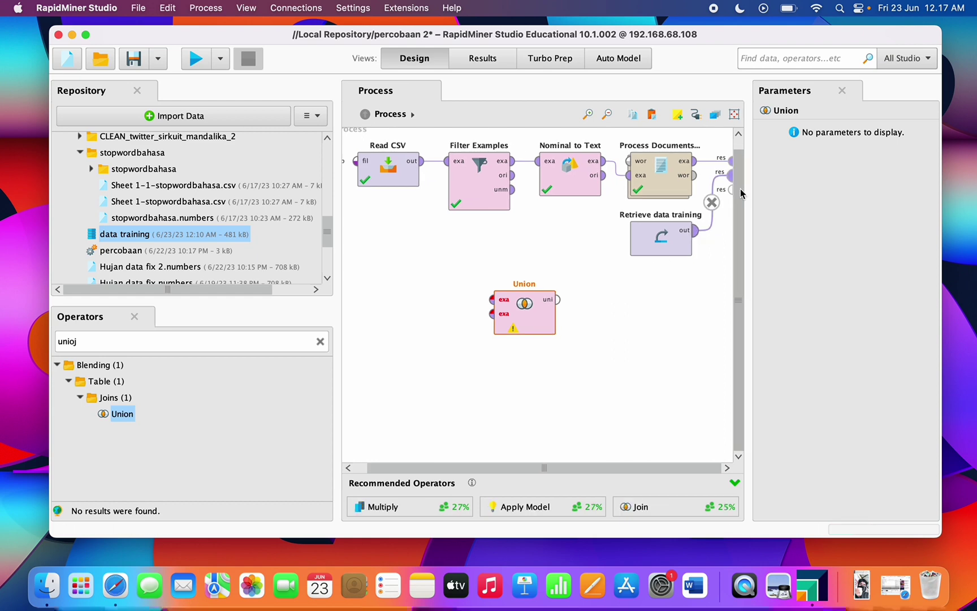
click(712, 202)
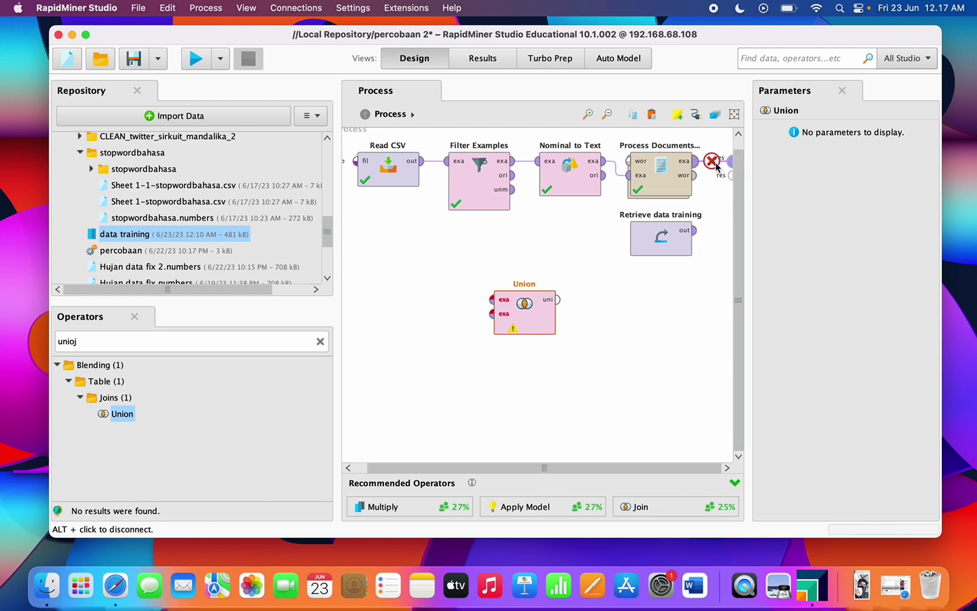
drag(524, 306, 730, 177)
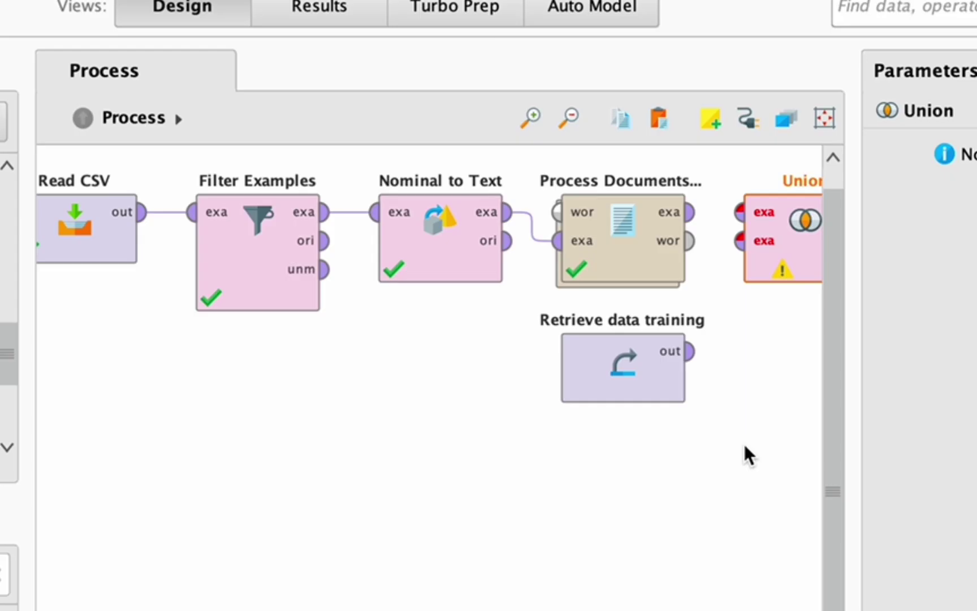
Step: Connect the Process Documents example output and the Retrieve data training output to Union, and Union's output to the first result port
scroll(691, 280, right, 3)
drag(586, 214, 631, 222)
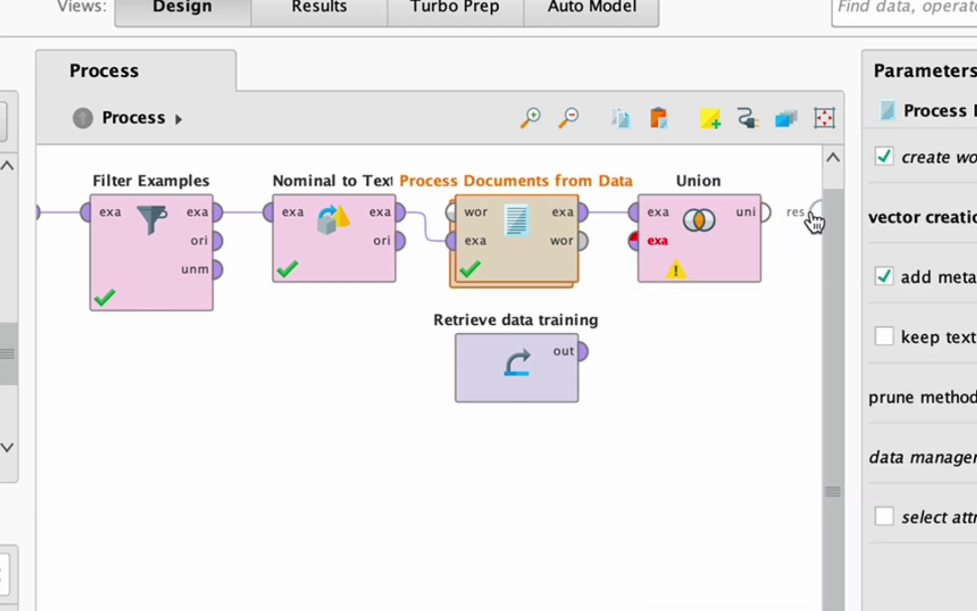
drag(767, 214, 823, 218)
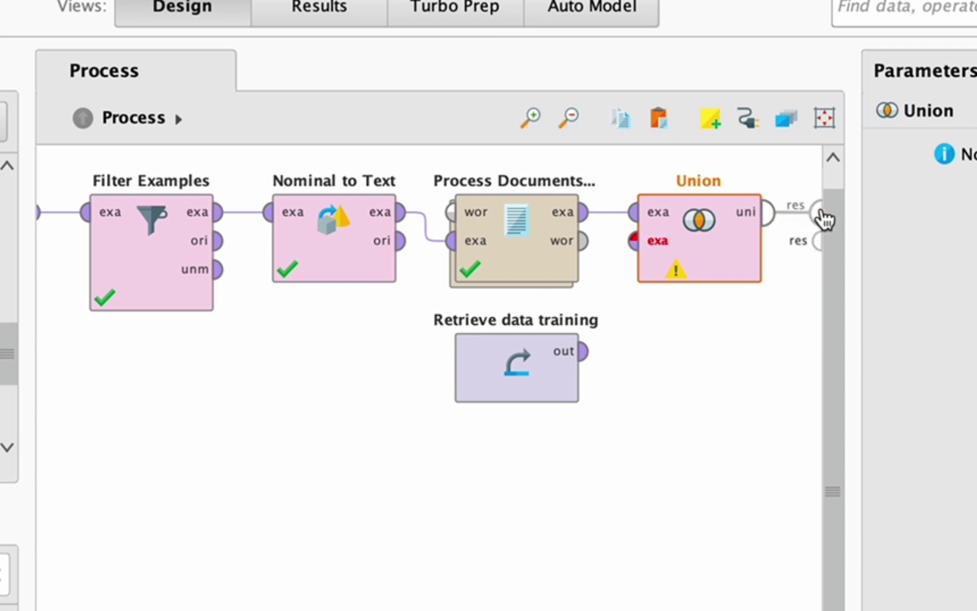
drag(588, 352, 635, 244)
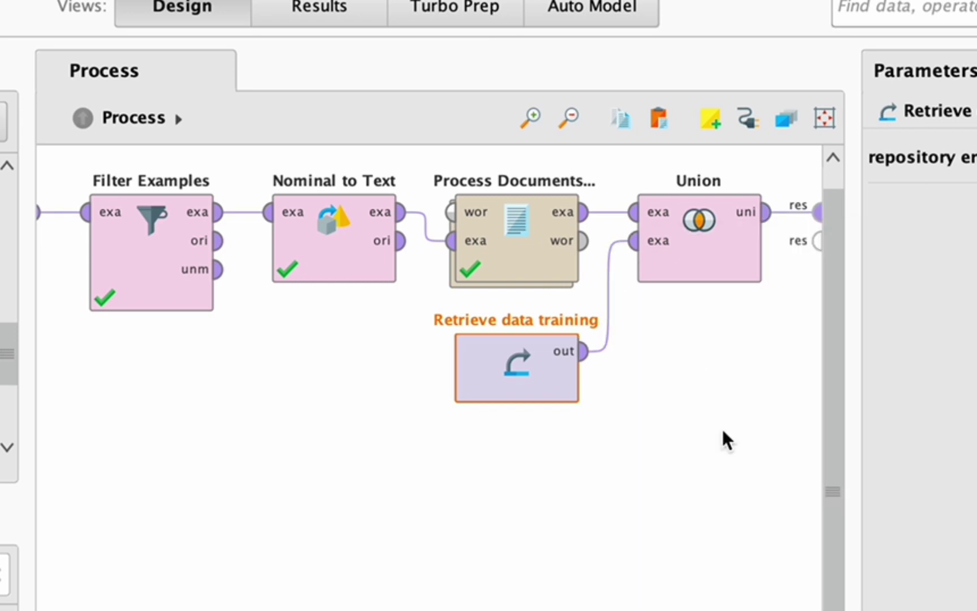
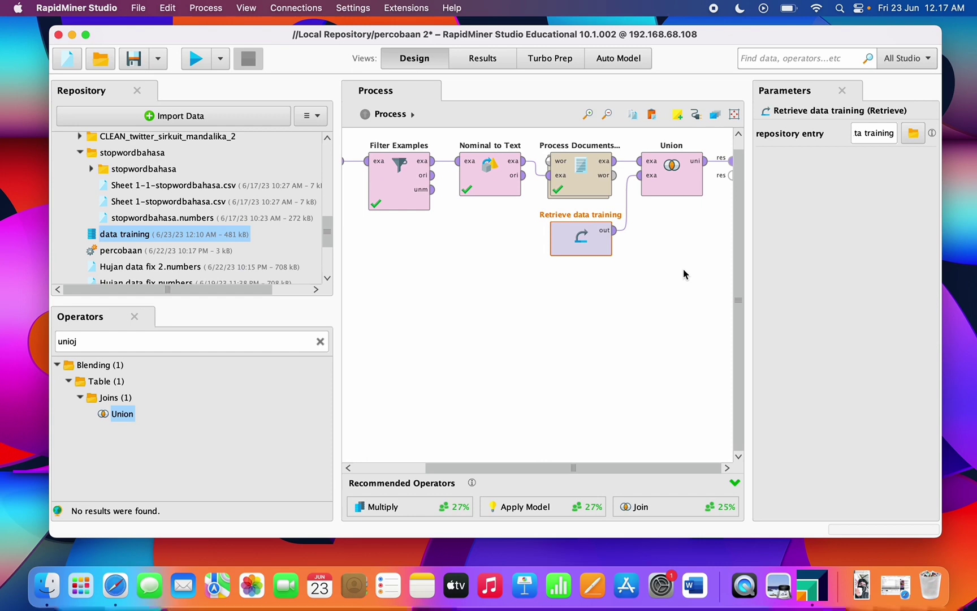
Step: Insert a second Filter Examples operator, found by searching "filter ex", on the connection after Union
click(321, 341)
text(fil)
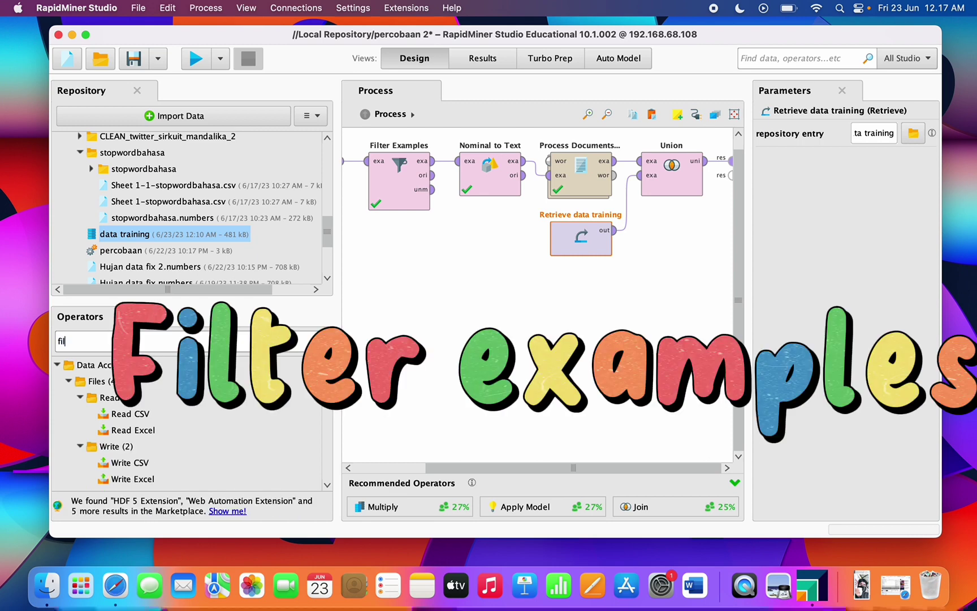
text(ter ex)
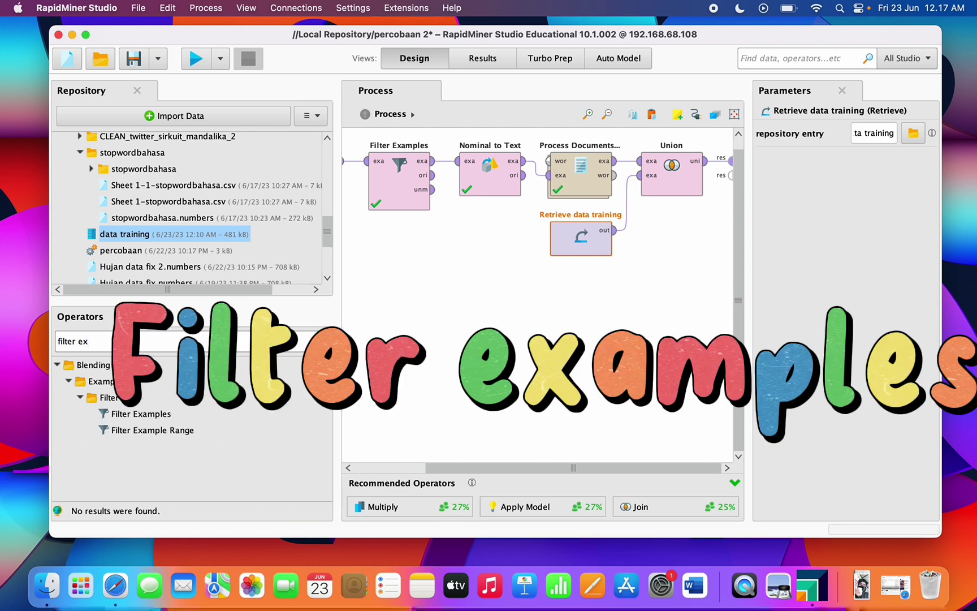
drag(141, 413, 634, 167)
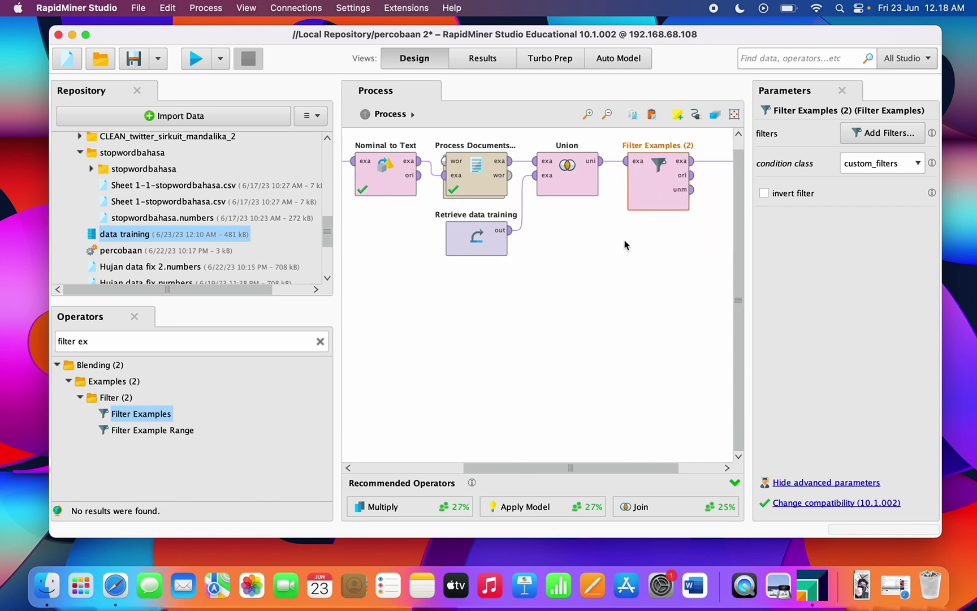
scroll(625, 244, right, 3)
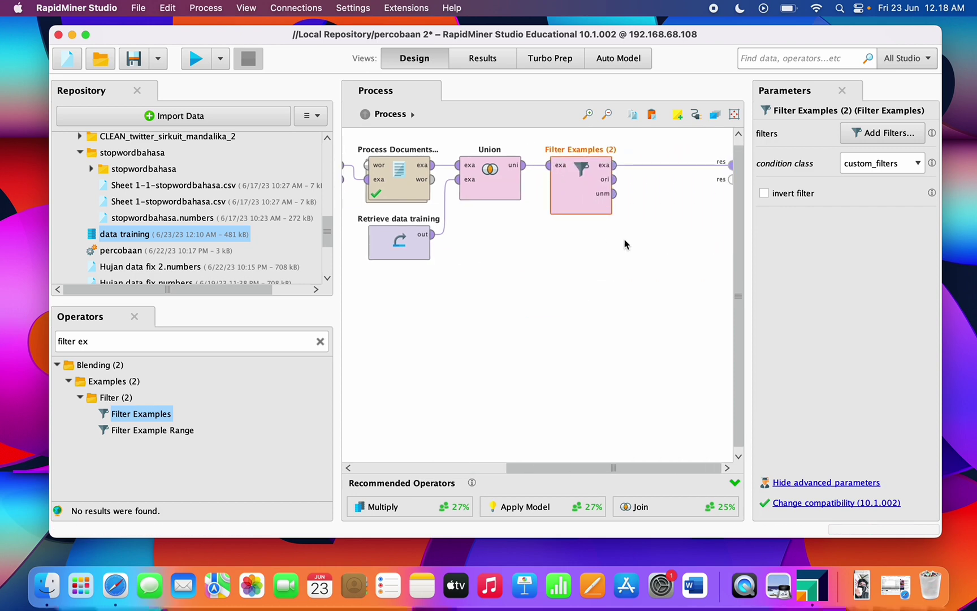
Step: Insert a Replace Missing Values operator, found by searching "replace miss", after the second Filter Examples operator
click(320, 341)
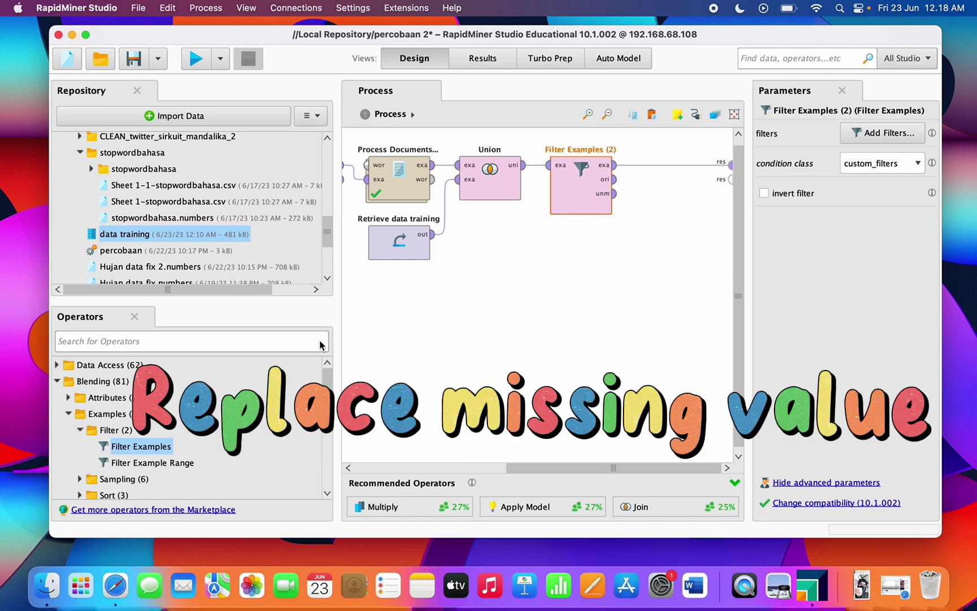
text(replace miss)
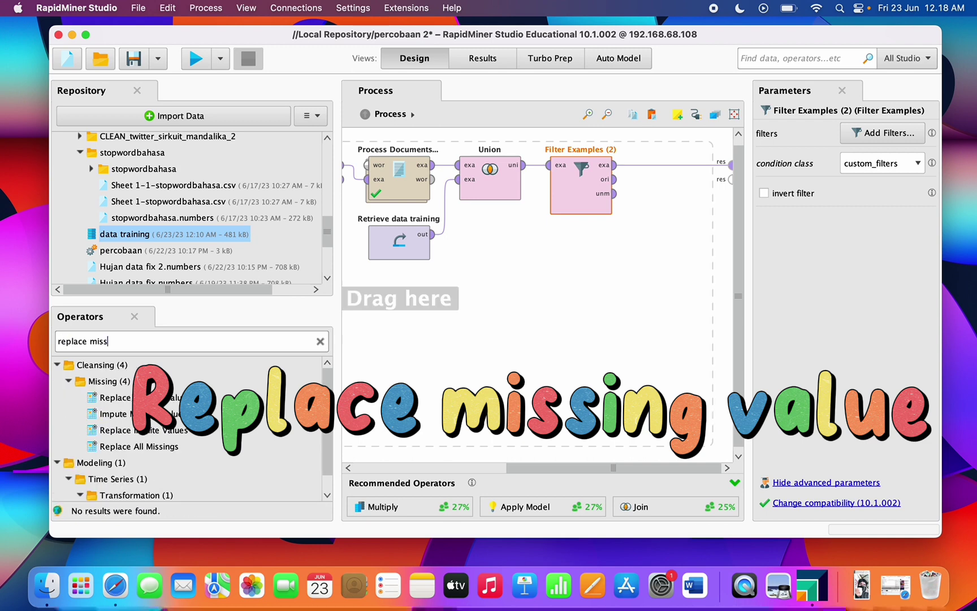
drag(145, 397, 660, 171)
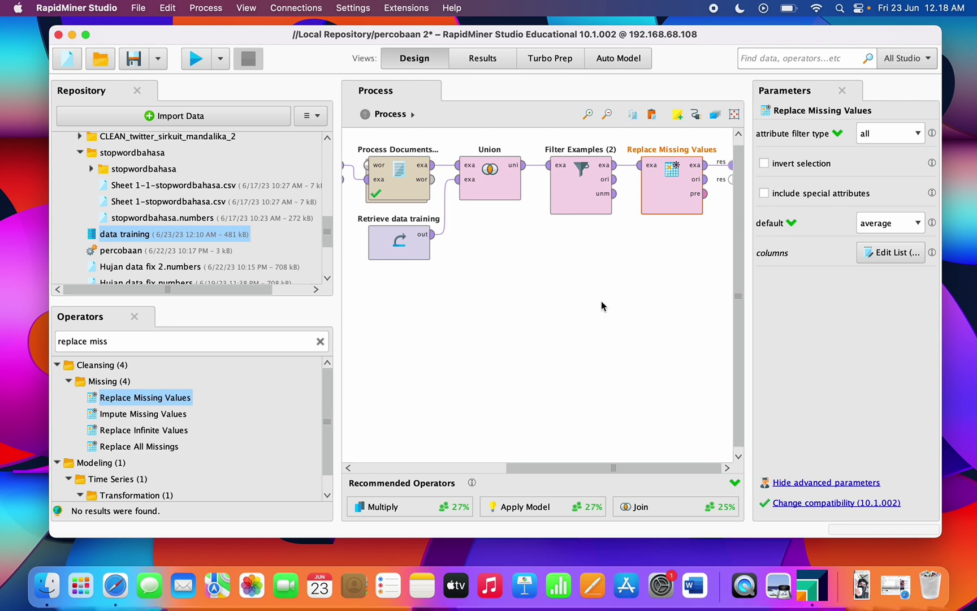
Step: Add the stored data naive bayes entry from the repository's processes folder below Replace Missing Values
scroll(244, 232, down, 3)
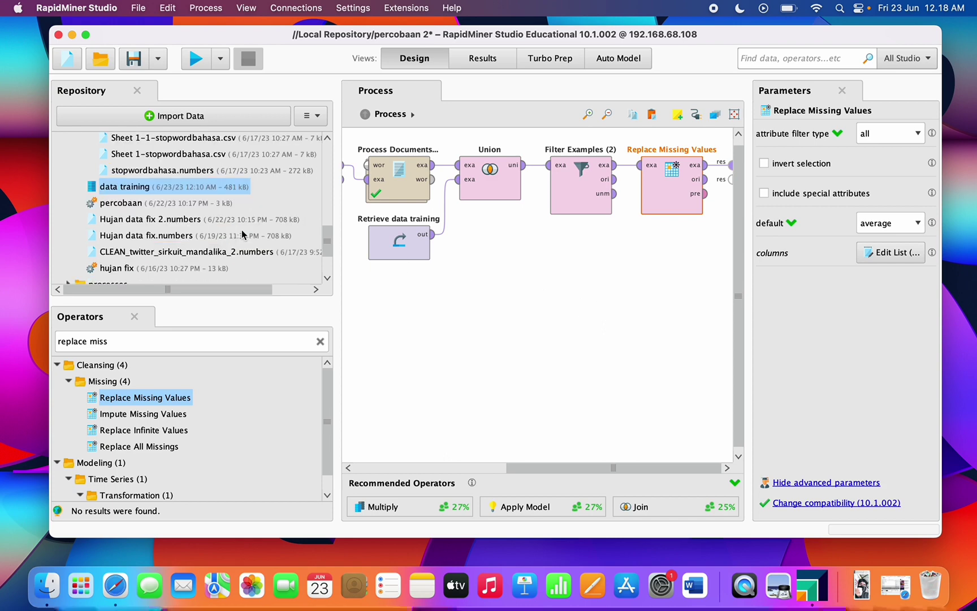
scroll(165, 202, up, 5)
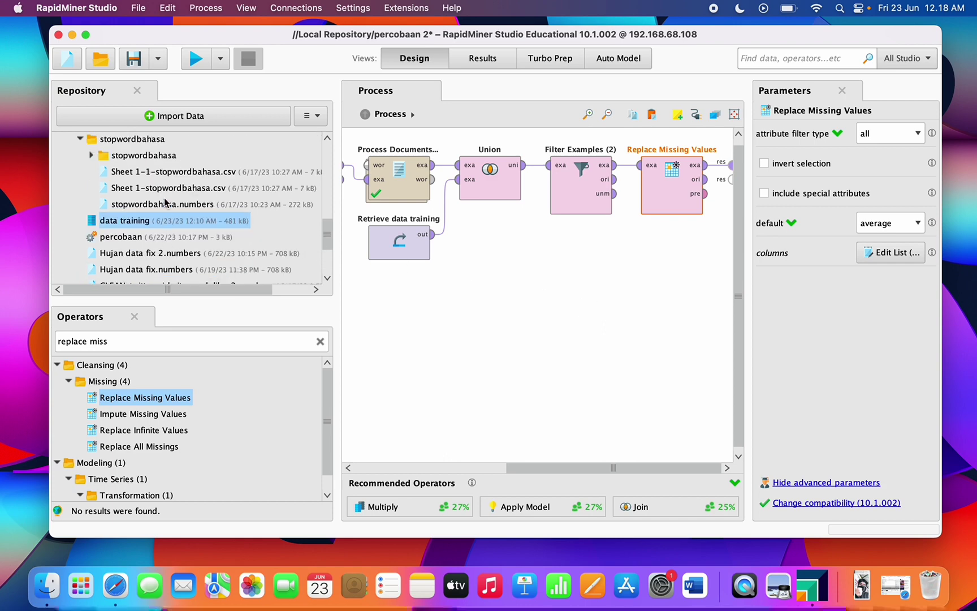
scroll(165, 203, down, 4)
scroll(165, 203, down, 3)
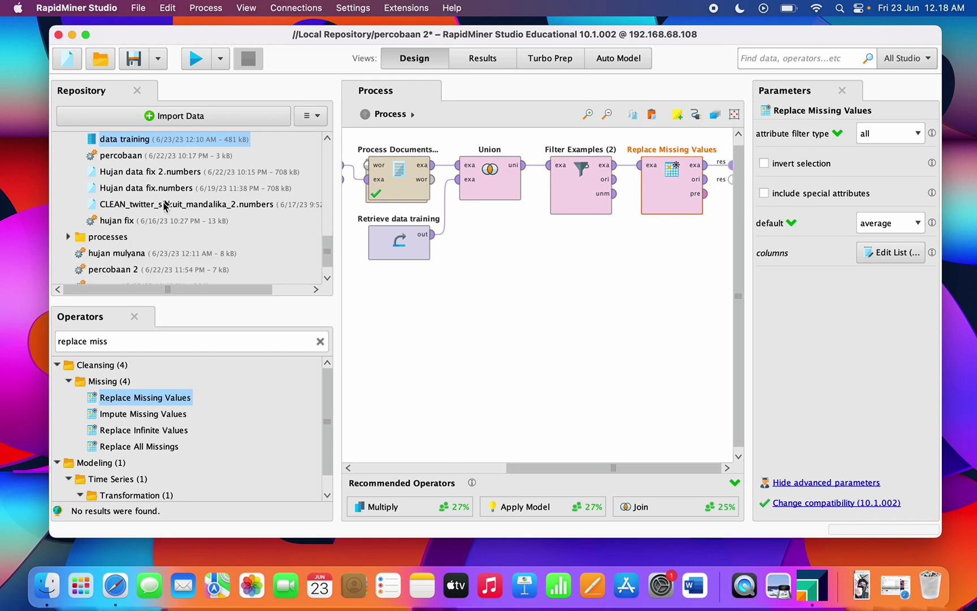
scroll(112, 234, down, 2)
double_click(105, 210)
drag(118, 227, 657, 262)
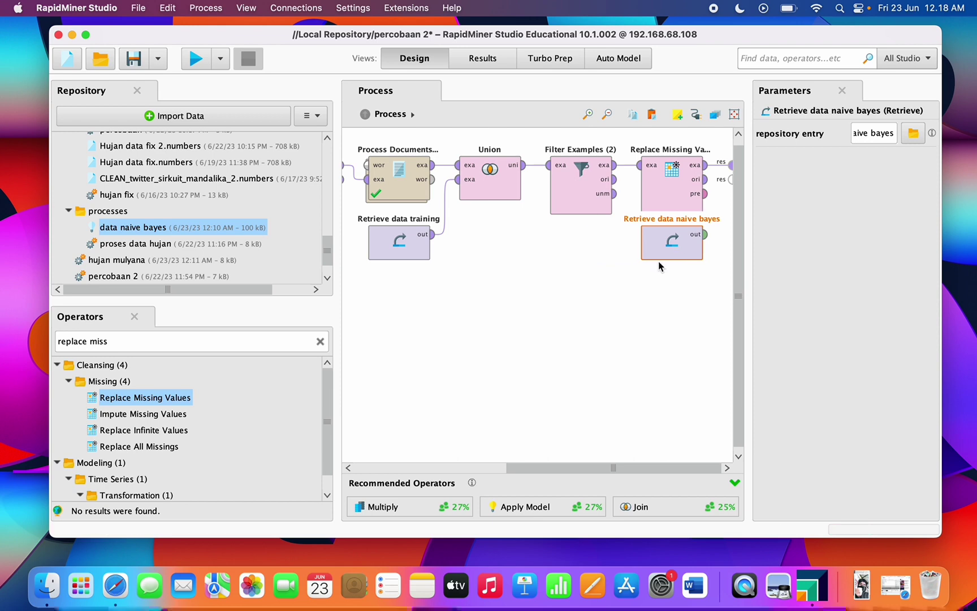
click(648, 314)
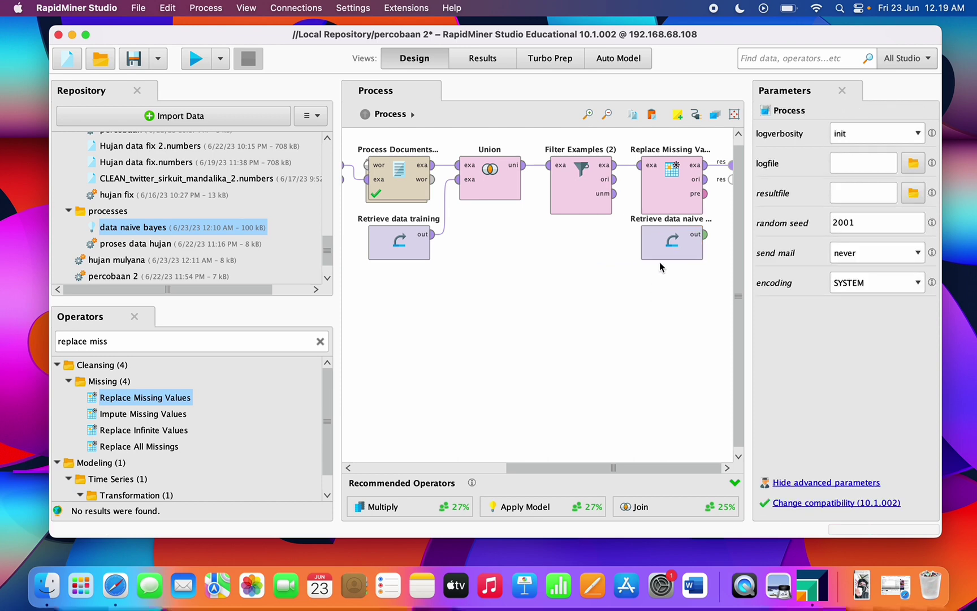
scroll(660, 262, down, 1)
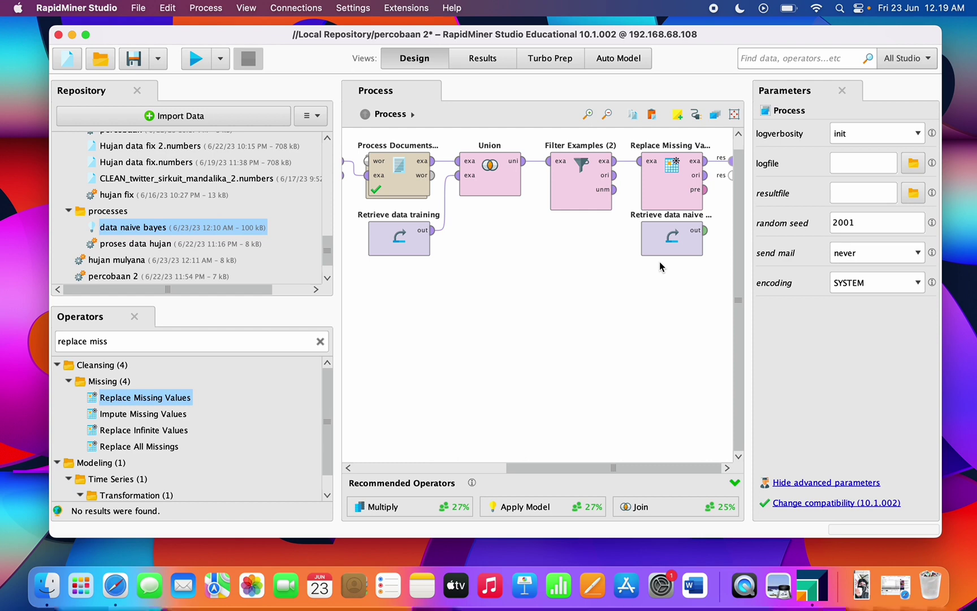
Step: Insert an Apply Model operator after Replace Missing Values, with the example set output feeding its unlabelled data input
click(321, 341)
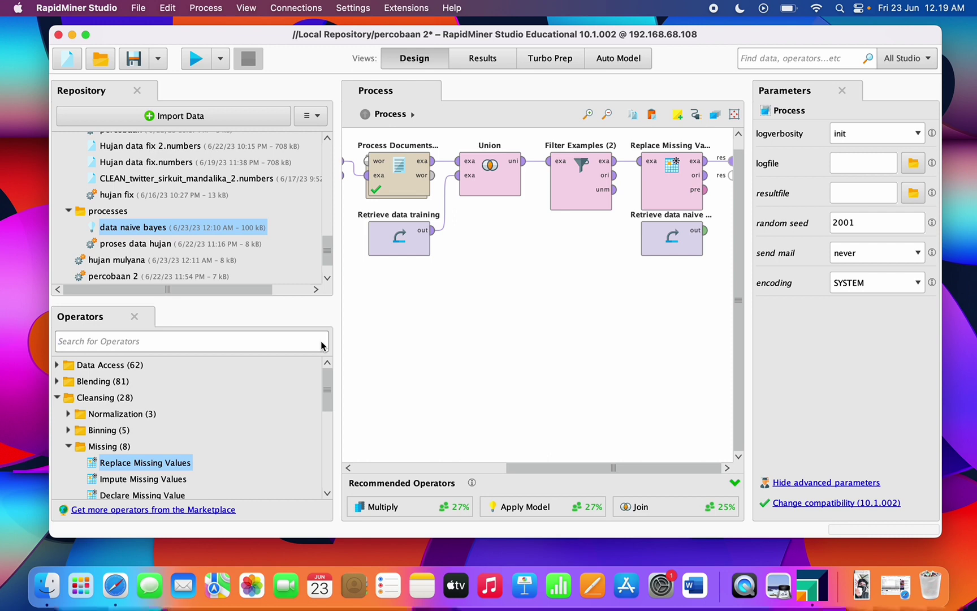
text(apply)
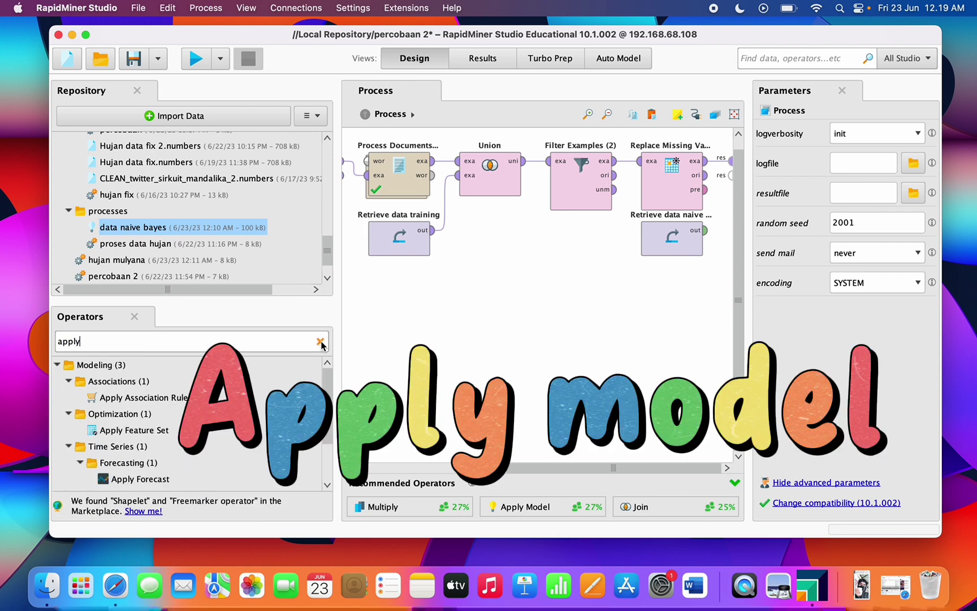
text( mode)
drag(116, 446, 411, 378)
drag(544, 355, 669, 171)
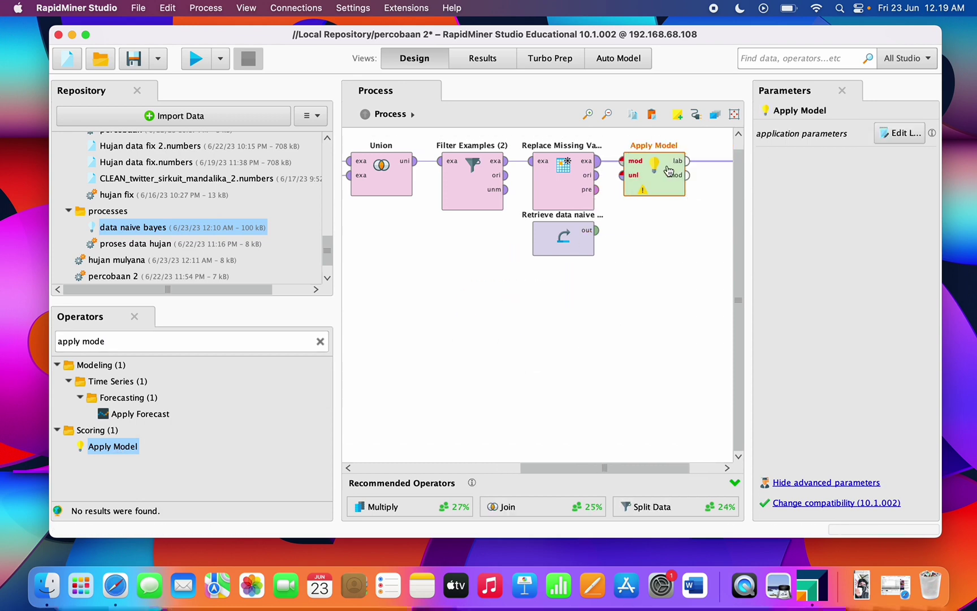
click(662, 244)
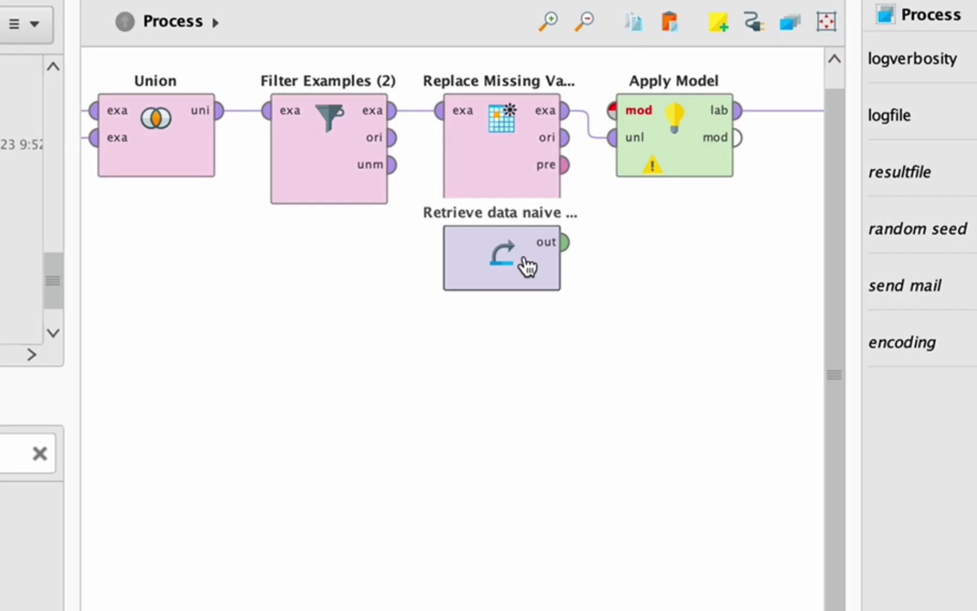
Step: Connect the Retrieve data naive bayes output to the model input of Apply Model
click(576, 242)
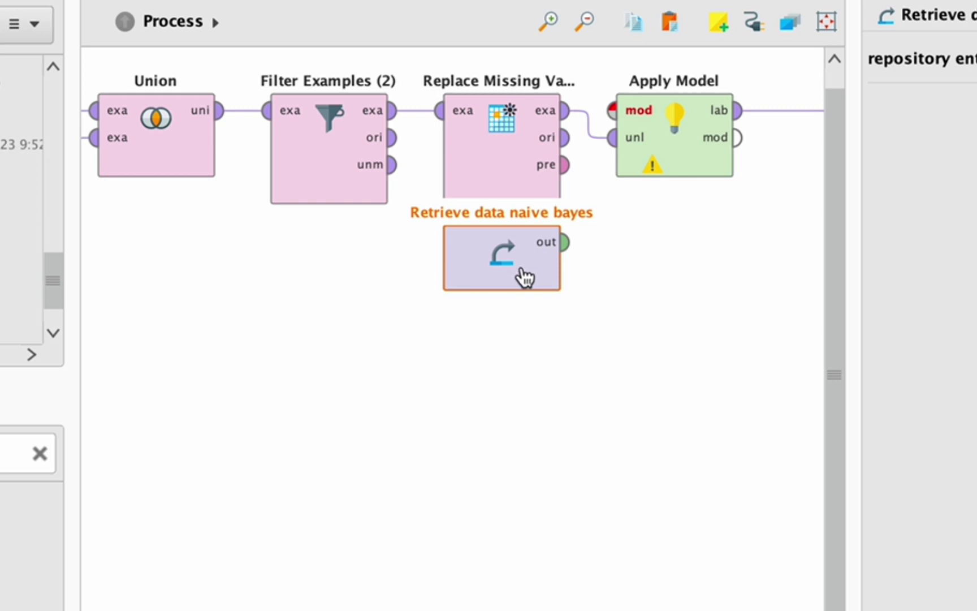
drag(525, 277, 501, 282)
click(556, 344)
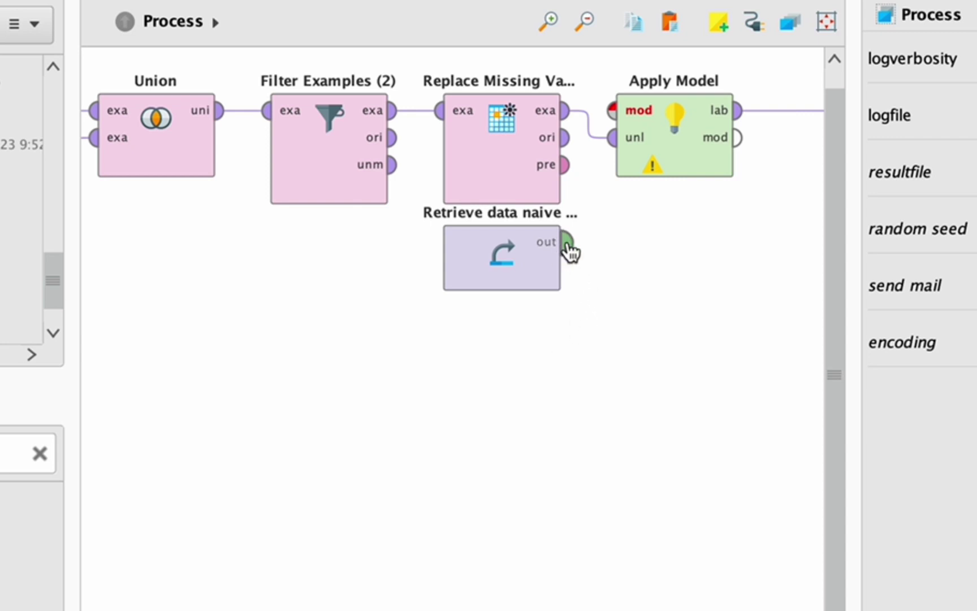
drag(567, 247, 599, 170)
drag(609, 112, 610, 111)
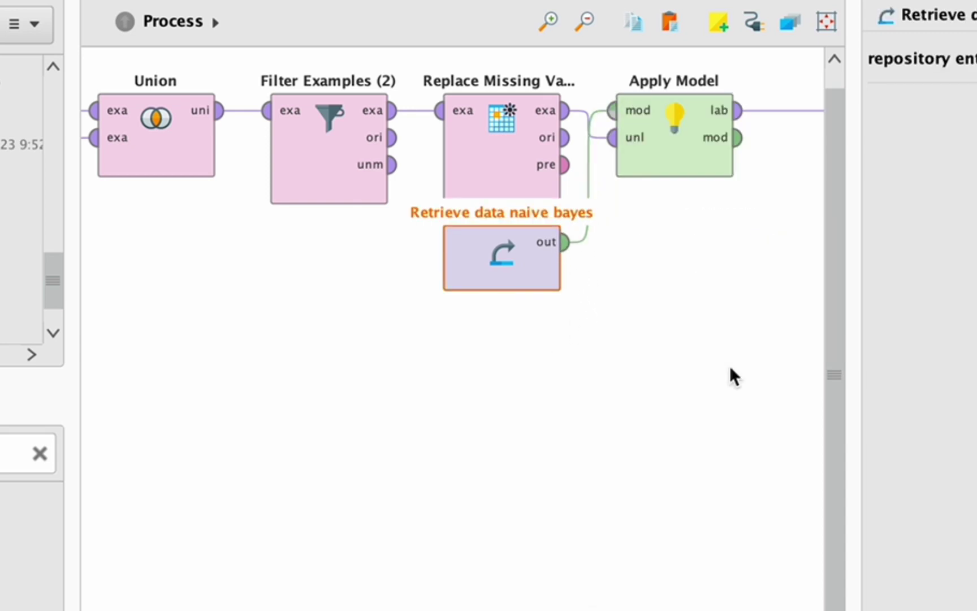
Step: Run the process with the Union, filter, missing-value and Apply Model operators in place
scroll(729, 366, right, 1)
scroll(729, 366, left, 5)
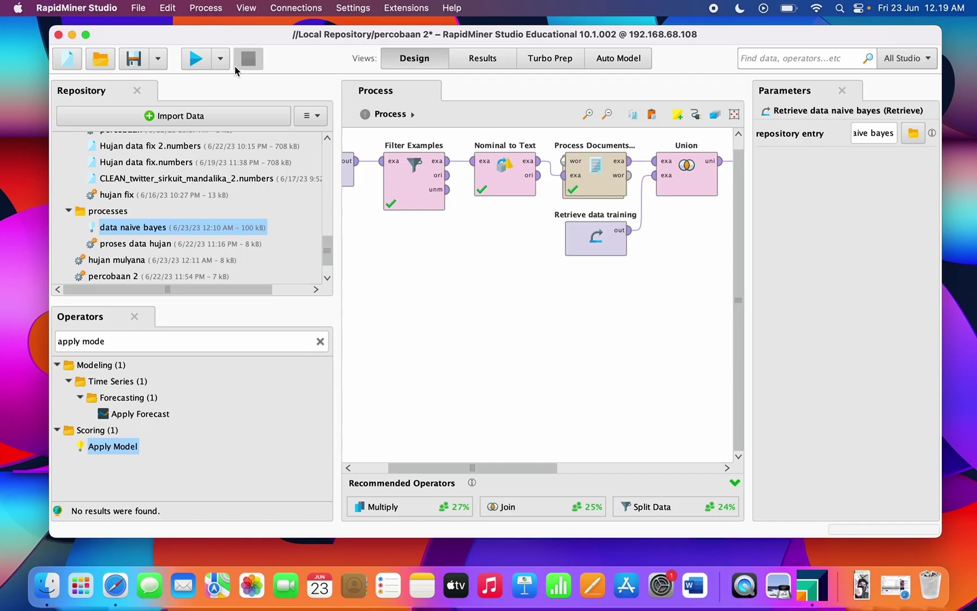
click(206, 61)
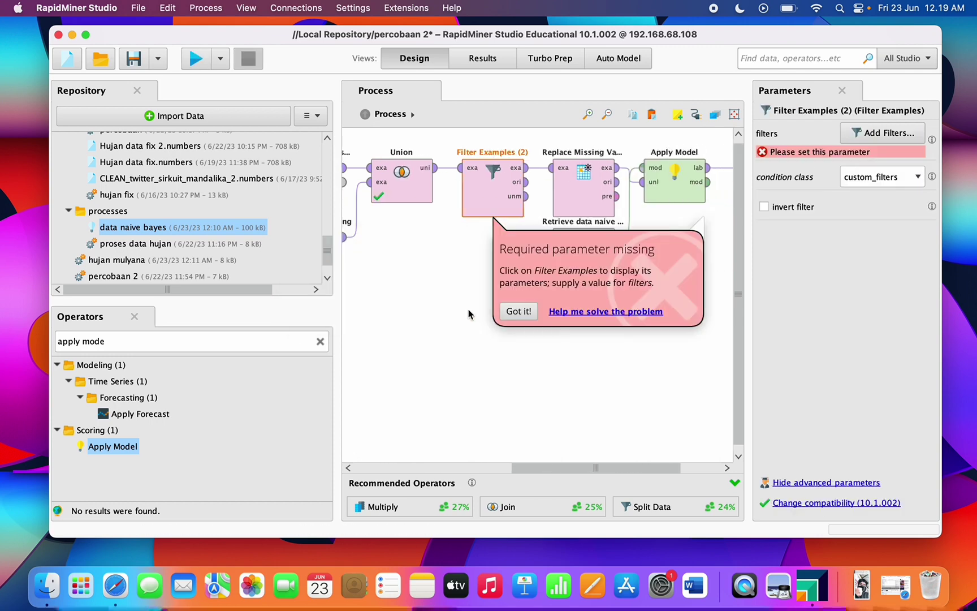
Step: Set the custom filter of Filter Examples (2) to keep examples where Sentimen is missing
click(490, 196)
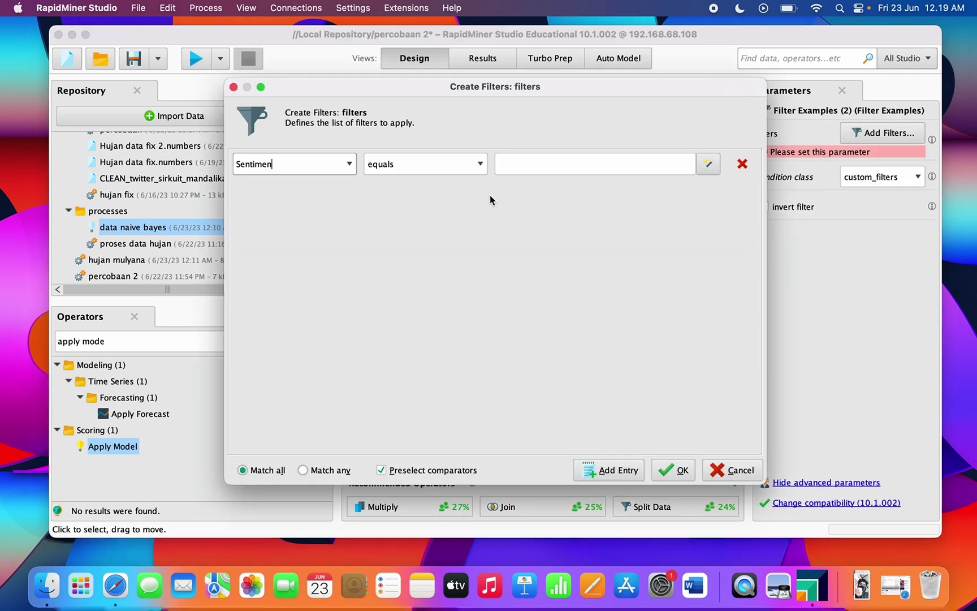
click(476, 169)
scroll(447, 250, down, 1)
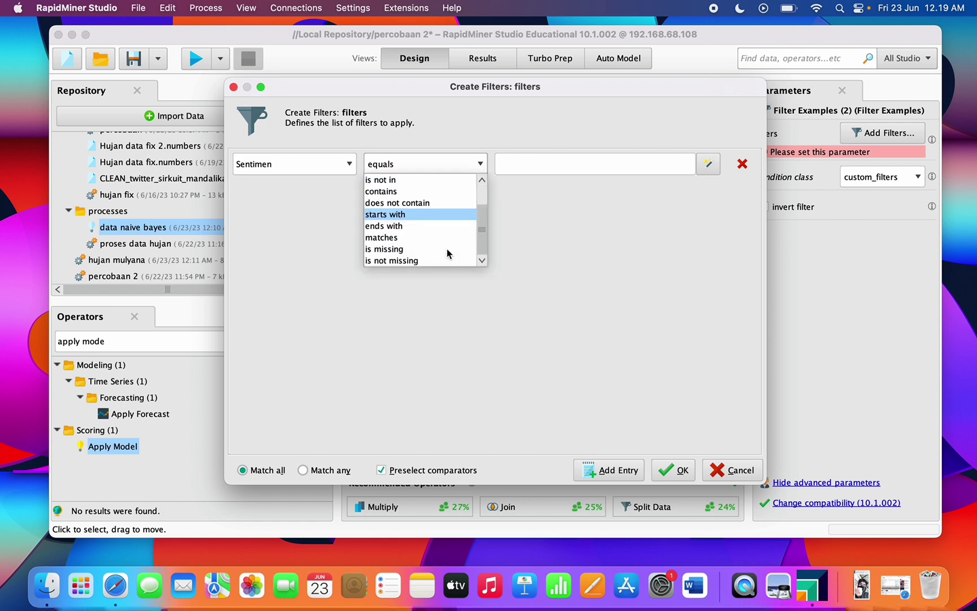
click(411, 249)
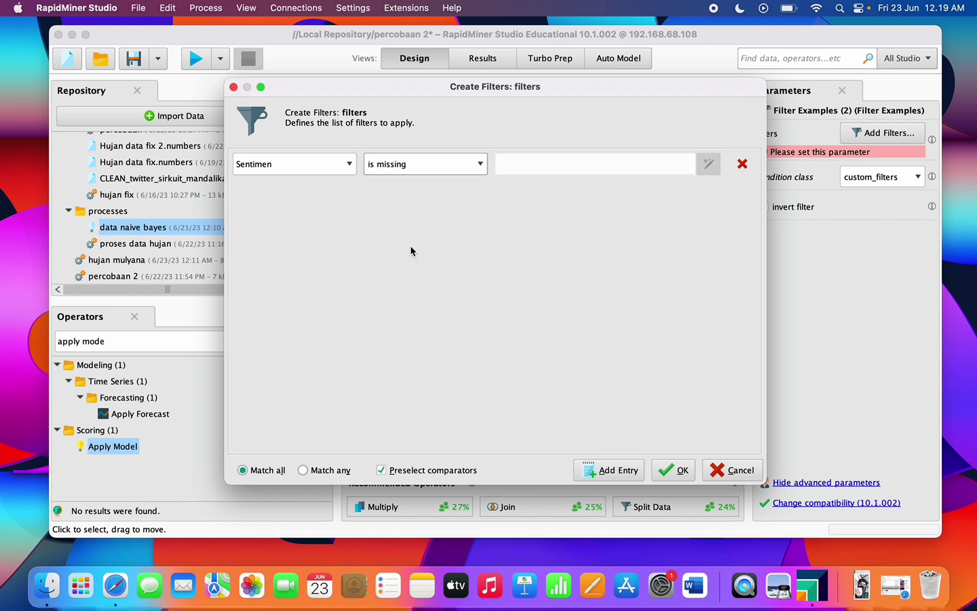
click(682, 469)
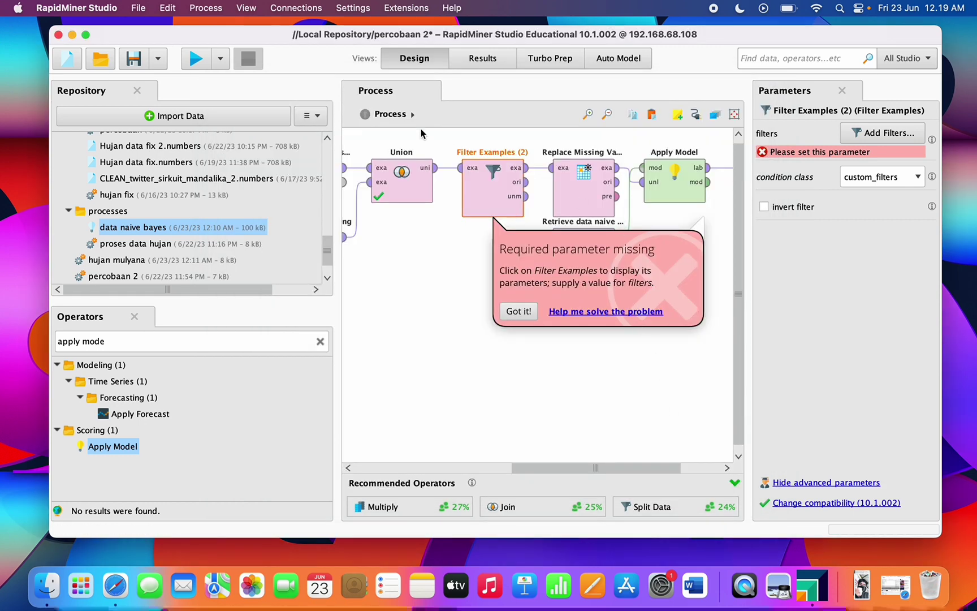
Step: Enable the keep text option of Process Documents from Data and open its subprocess
scroll(388, 289, left, 10)
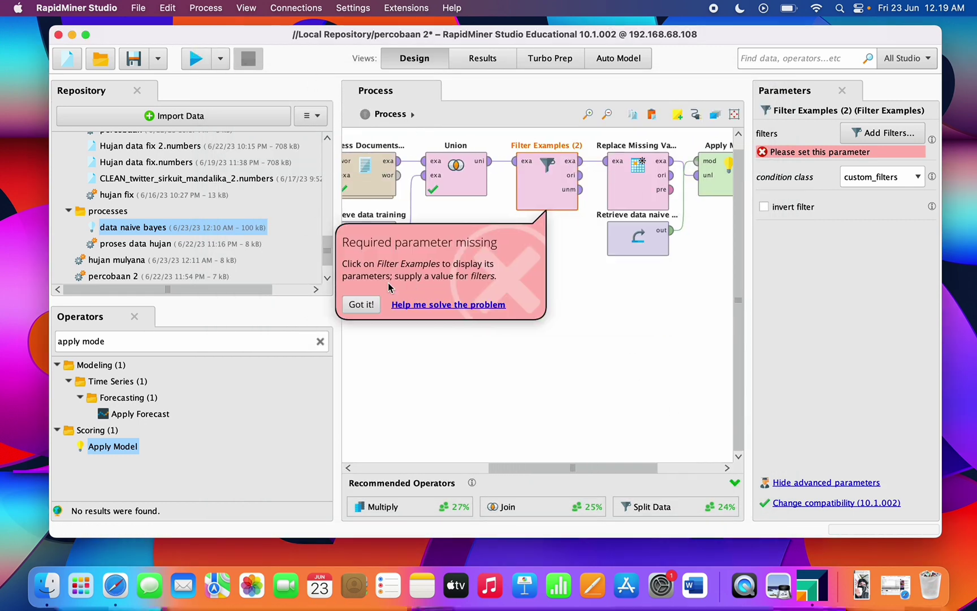
double_click(493, 177)
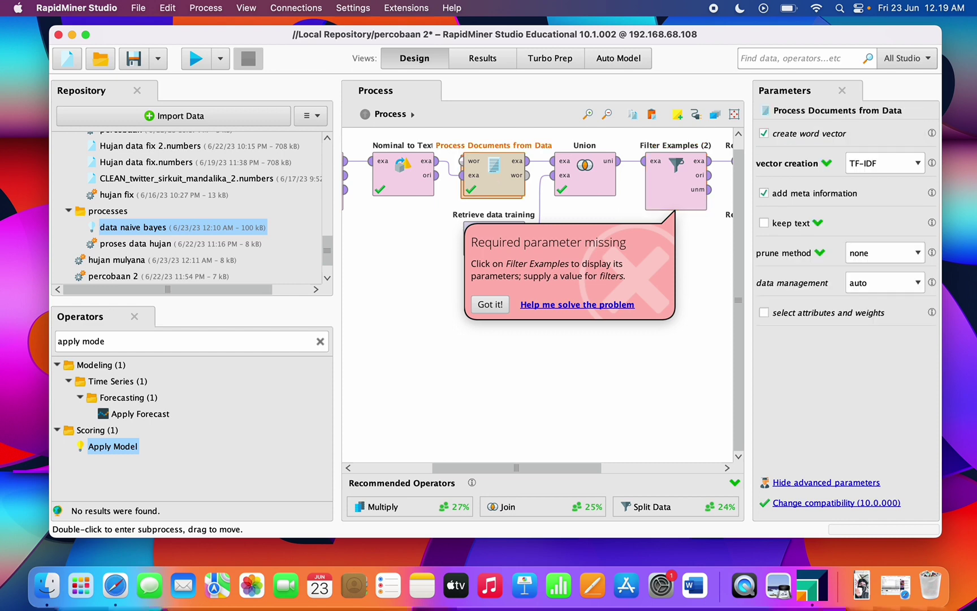
click(763, 223)
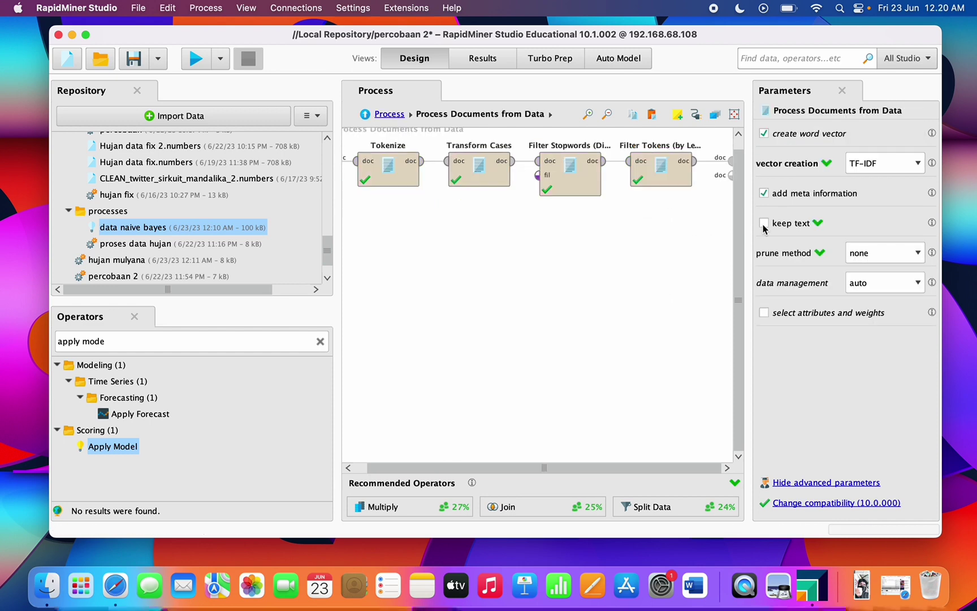
scroll(646, 264, up, 1)
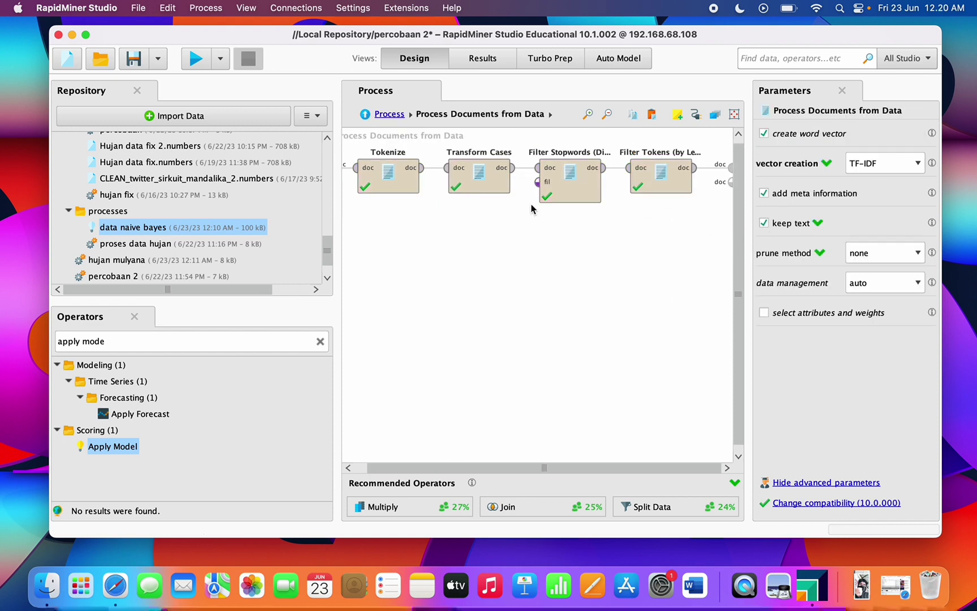
Step: Run the process and review the prediction, confidence and text columns of the Apply Model example set
click(196, 58)
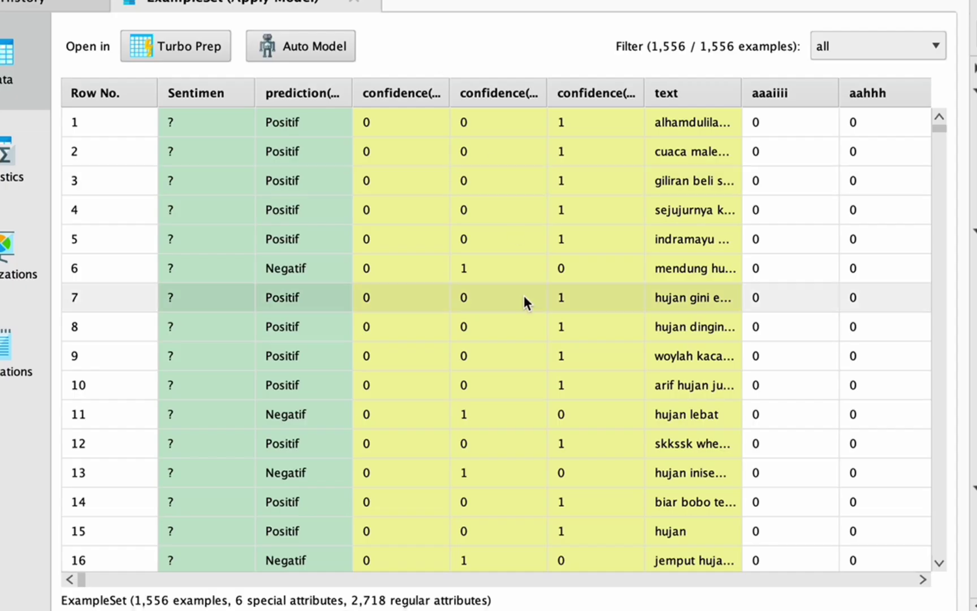
scroll(524, 295, down, 10)
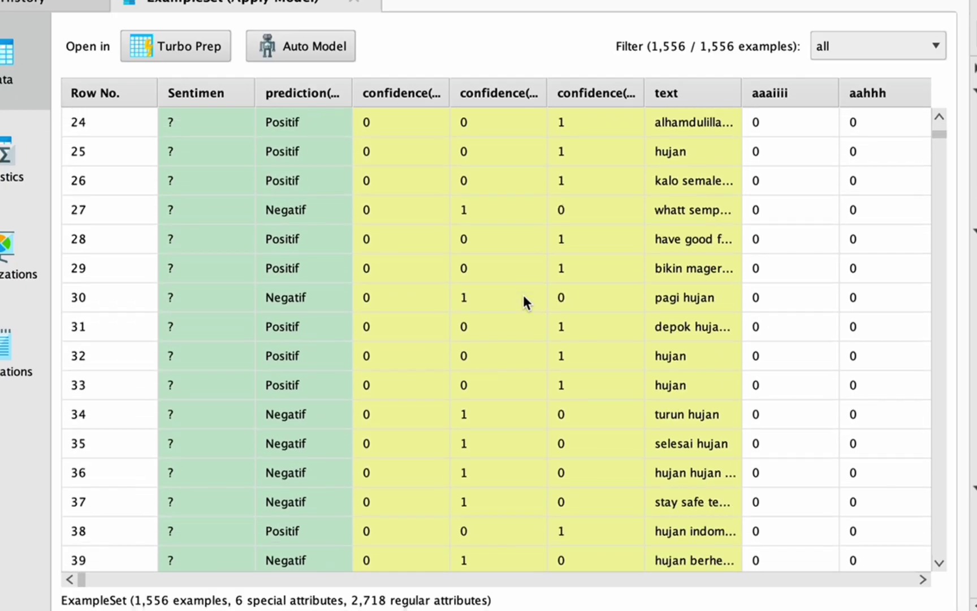
scroll(523, 295, down, 7)
scroll(523, 295, up, 16)
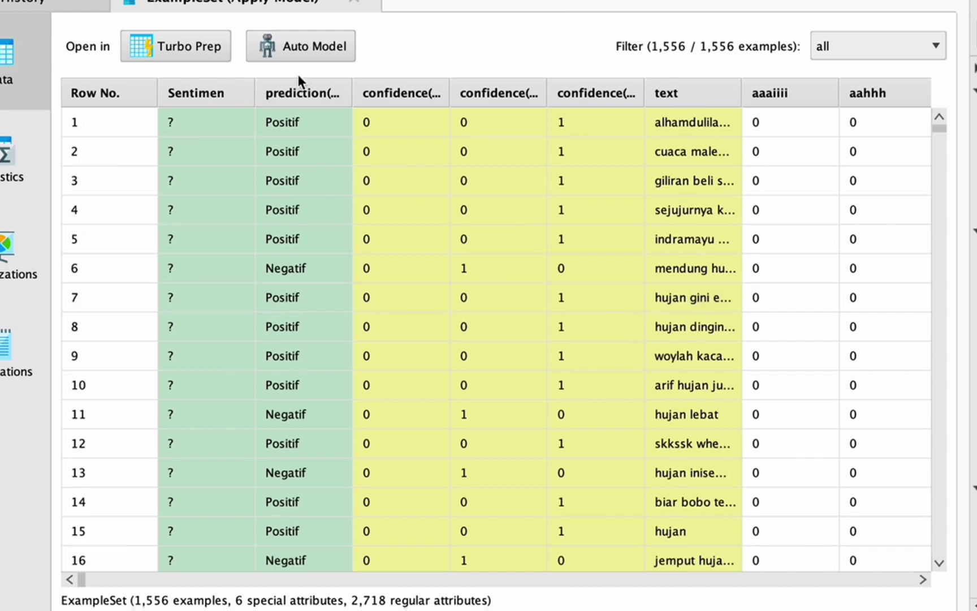
Step: Return from the Process Documents from Data subprocess to the main process design and run it again
key(F8)
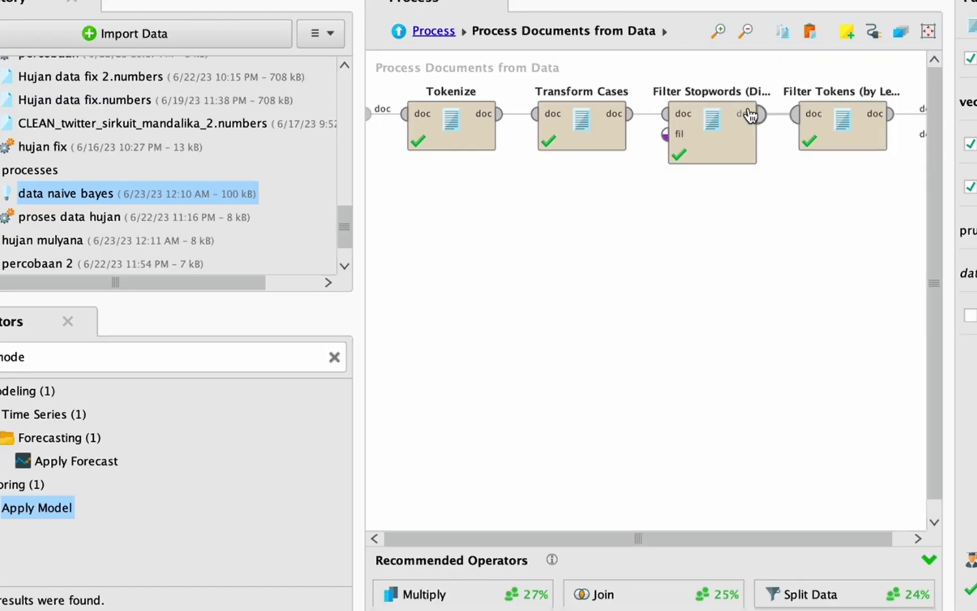
click(396, 115)
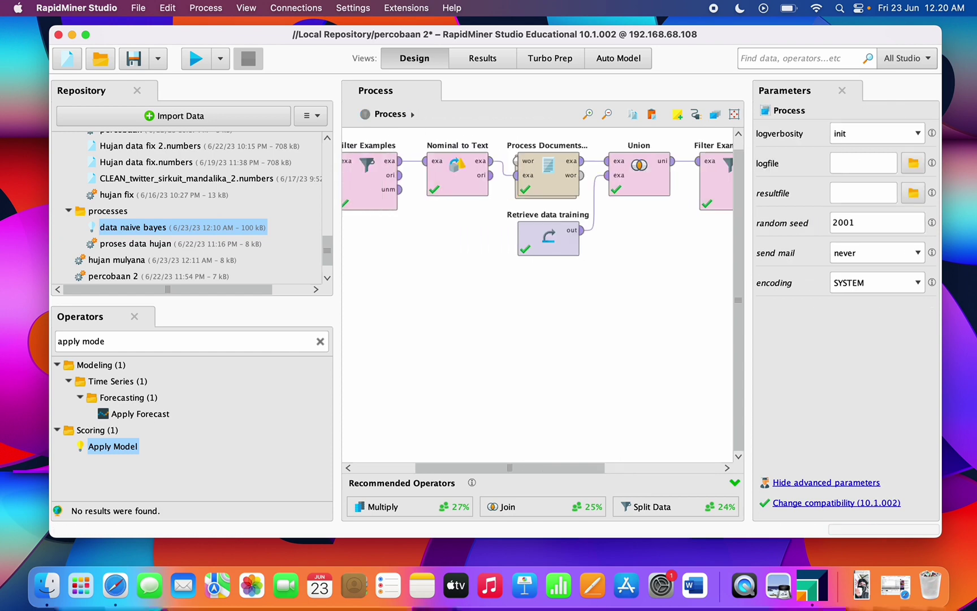
scroll(530, 257, right, 5)
click(195, 58)
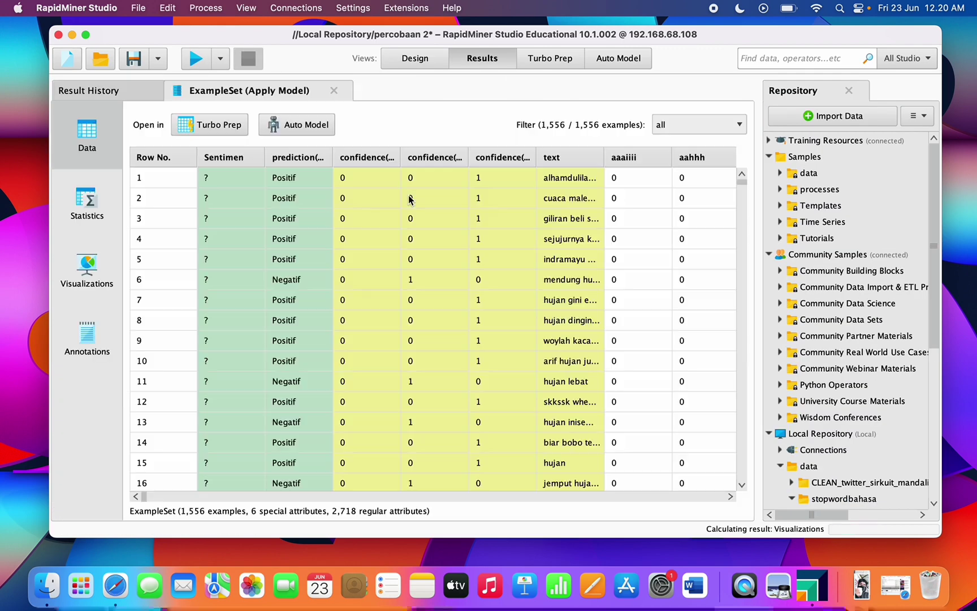
Step: Examine the predicted sentiment and confidence values alongside the tweet text across the rows of the Apply Model results
scroll(411, 199, down, 3)
scroll(410, 199, down, 7)
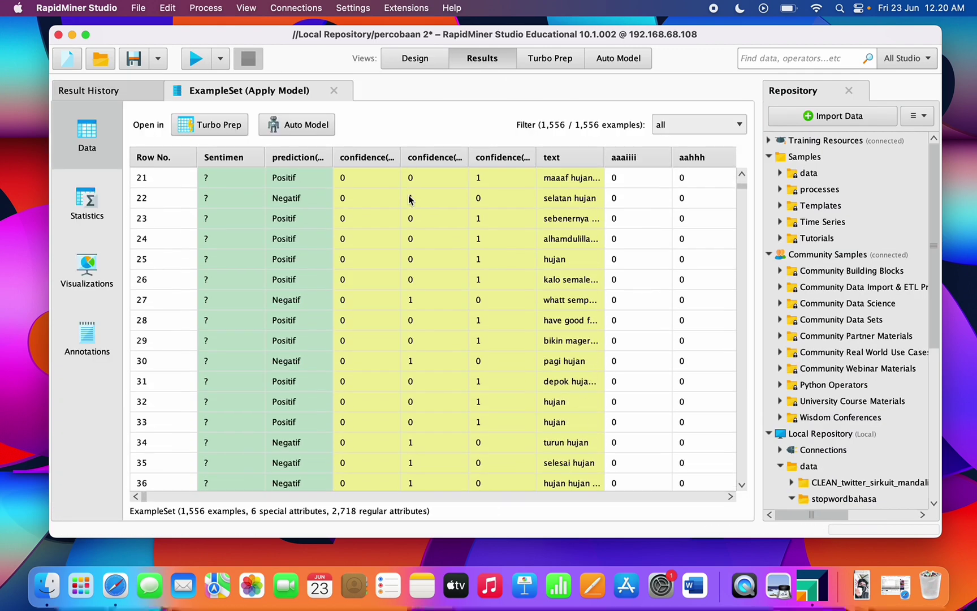
scroll(410, 199, up, 8)
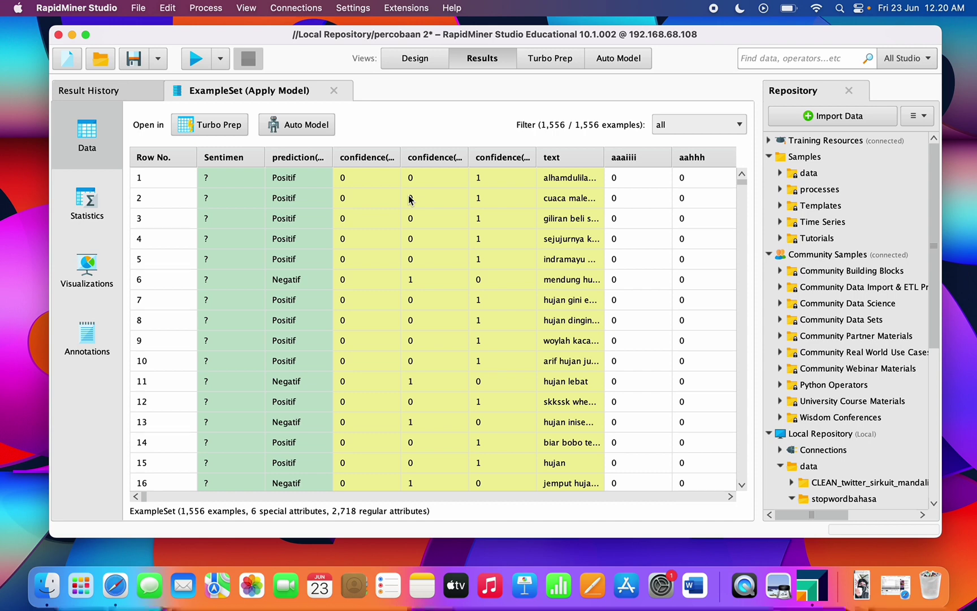
scroll(411, 198, down, 7)
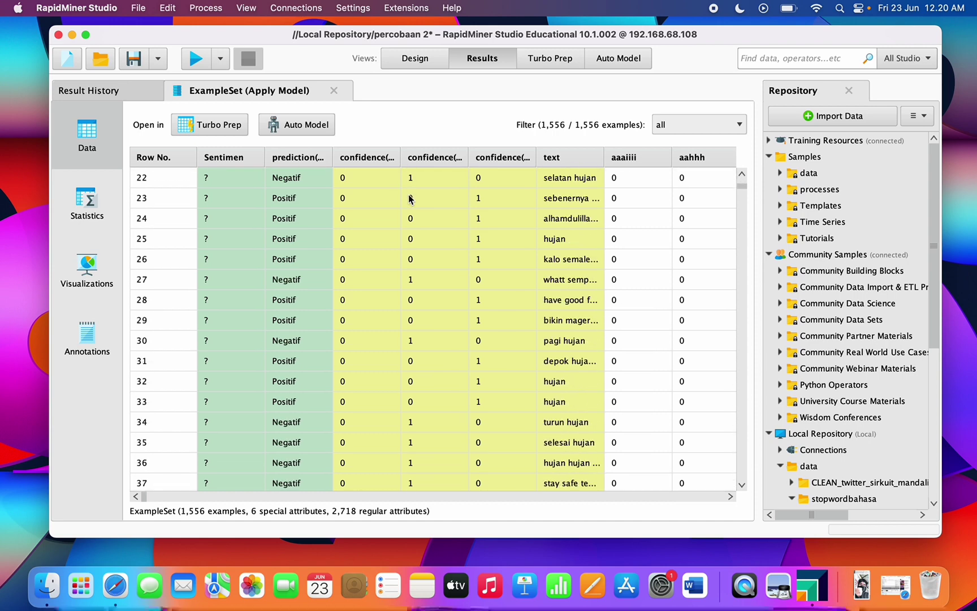
scroll(410, 198, up, 7)
scroll(410, 197, down, 20)
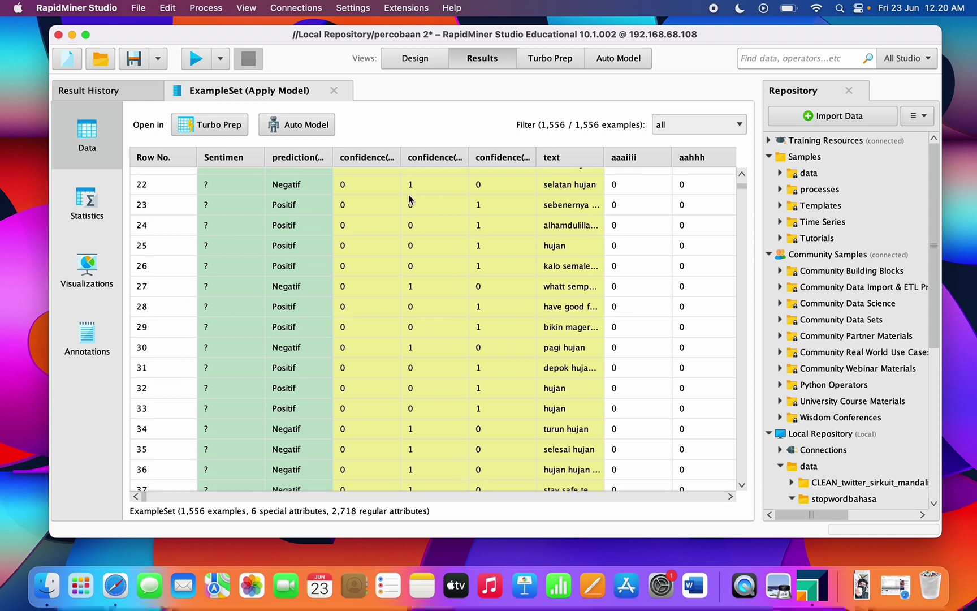
scroll(410, 198, down, 20)
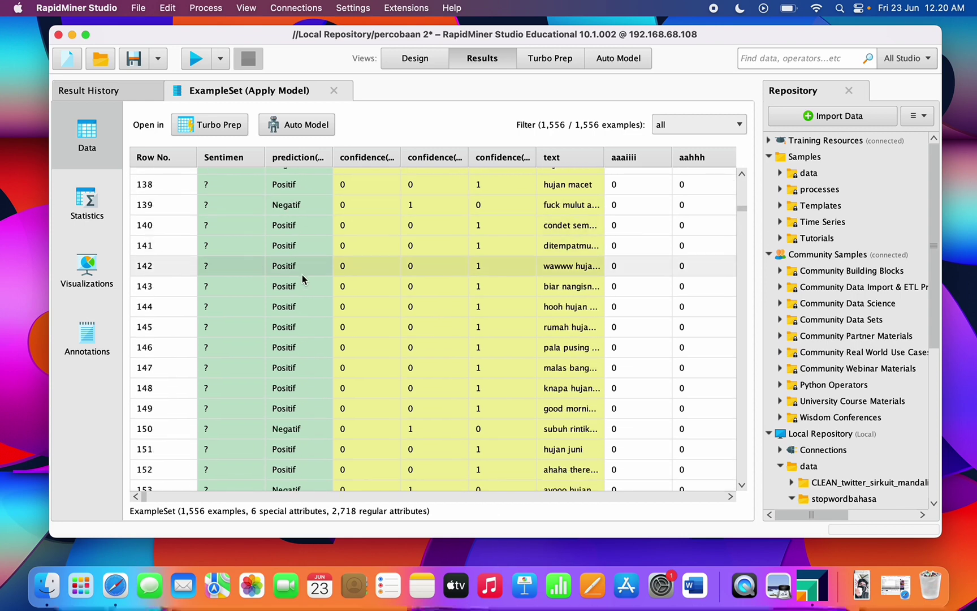
scroll(302, 276, down, 10)
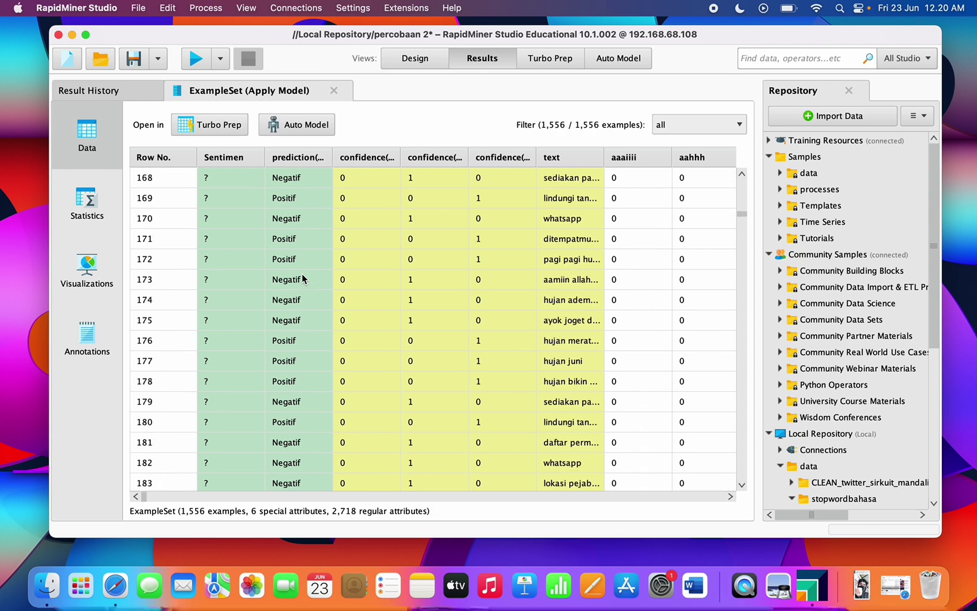
scroll(303, 276, down, 4)
scroll(303, 275, up, 17)
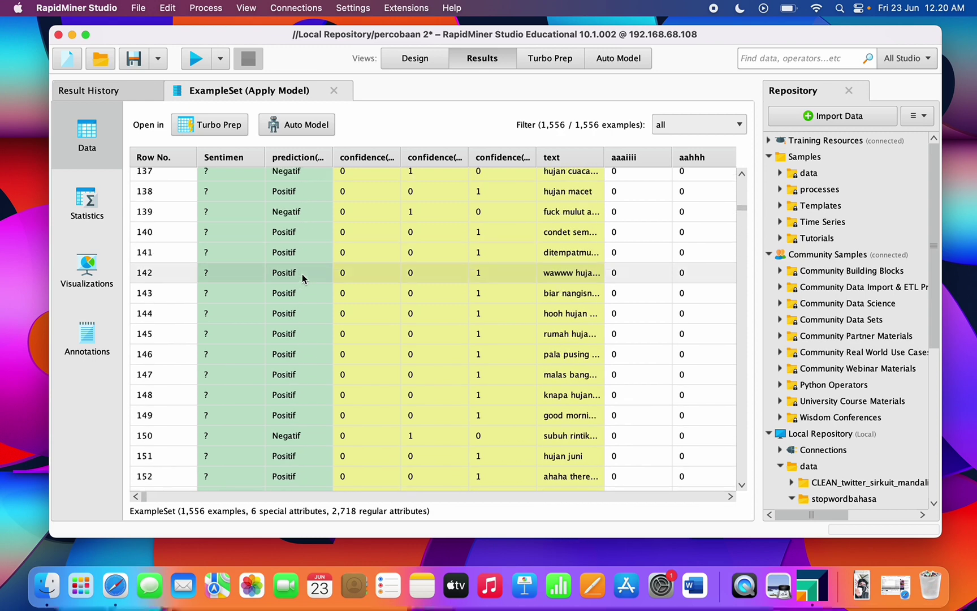
scroll(302, 275, up, 20)
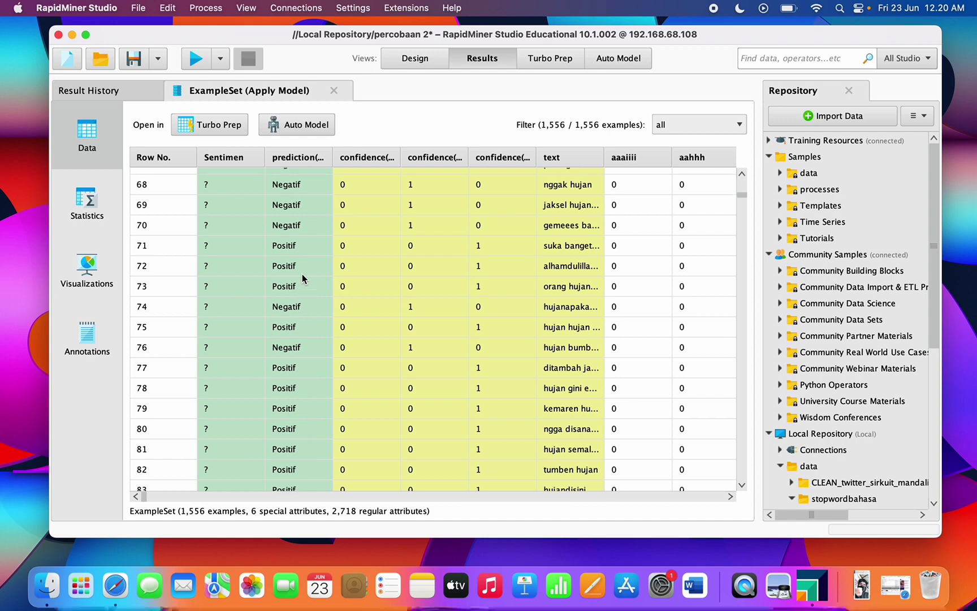
scroll(302, 308, up, 17)
scroll(302, 308, down, 20)
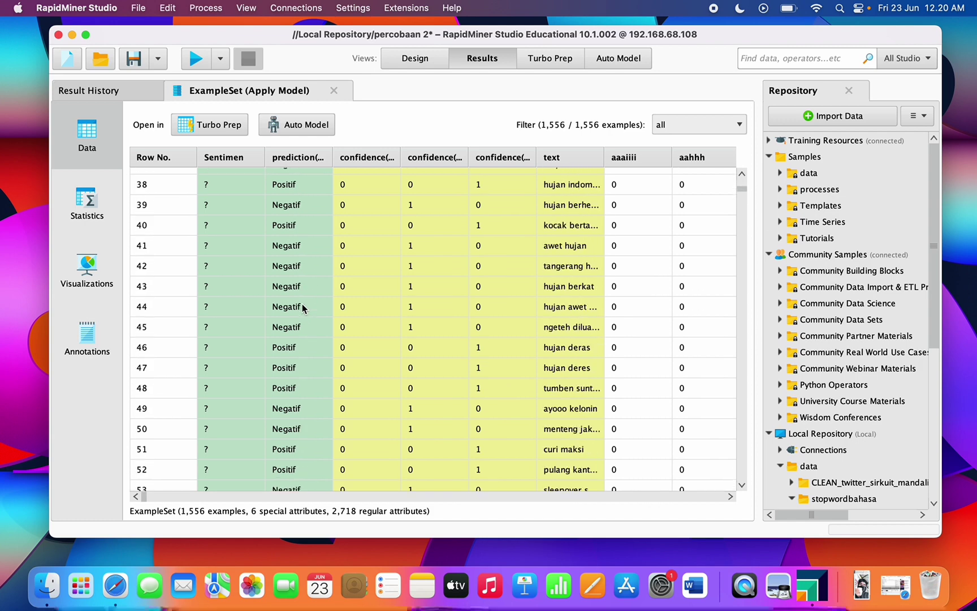
scroll(302, 308, down, 6)
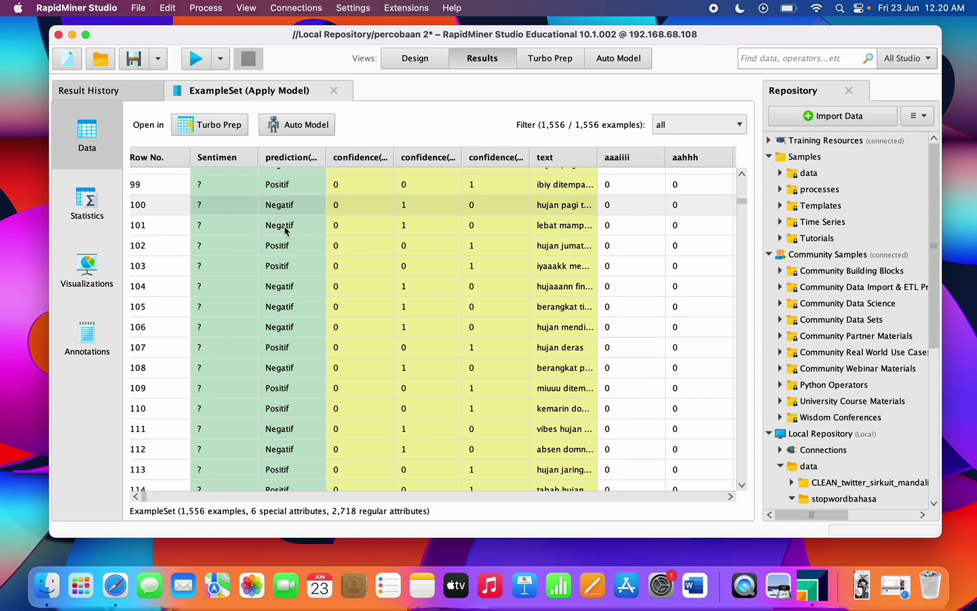
scroll(286, 230, down, 10)
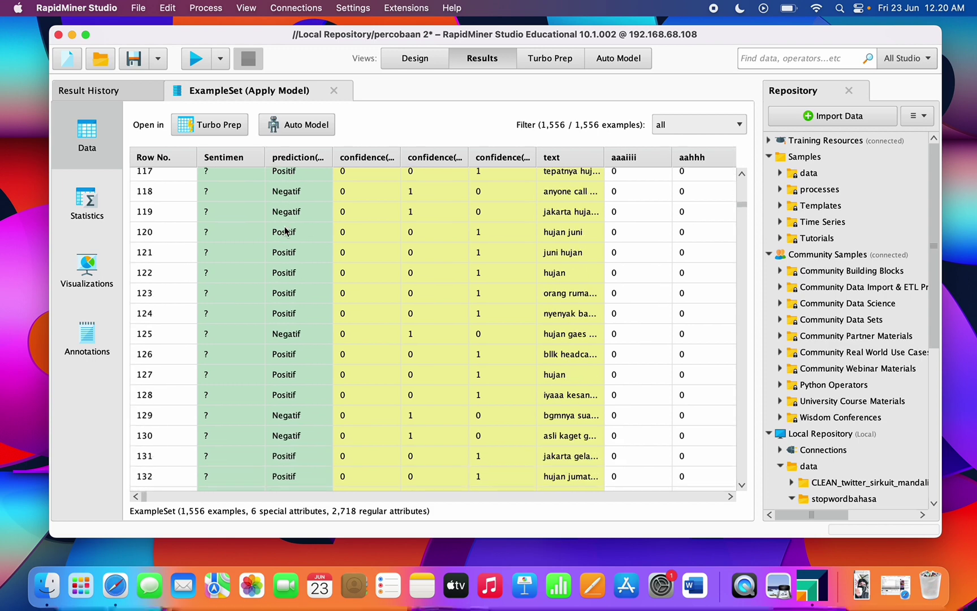
scroll(286, 230, down, 20)
scroll(285, 230, up, 20)
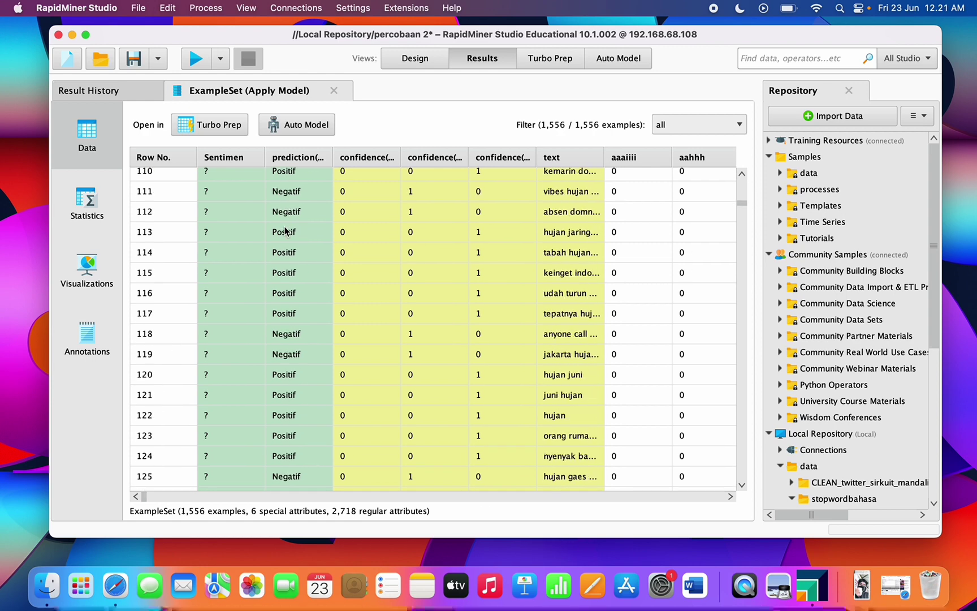
scroll(286, 230, down, 6)
scroll(285, 230, down, 9)
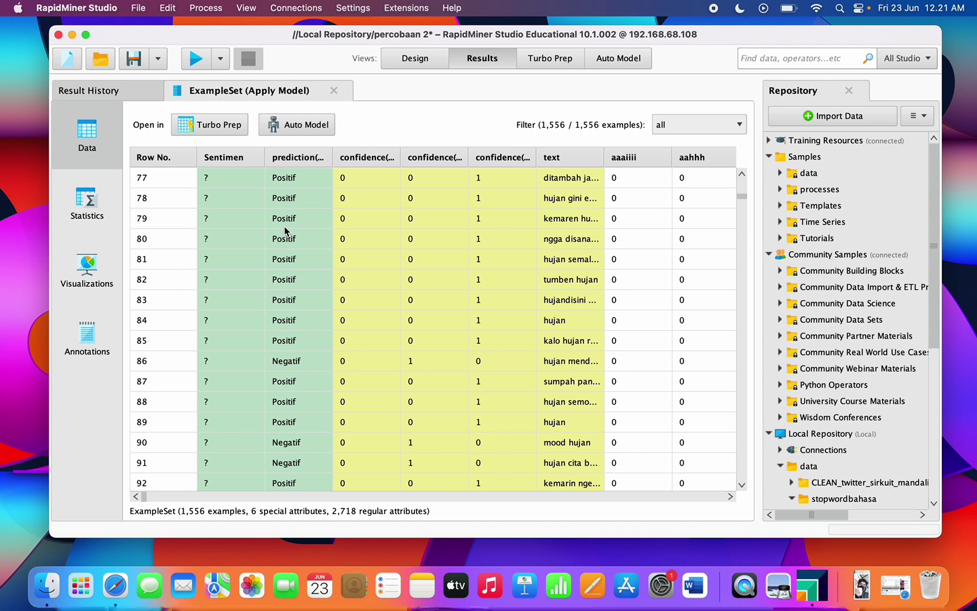
scroll(285, 231, down, 10)
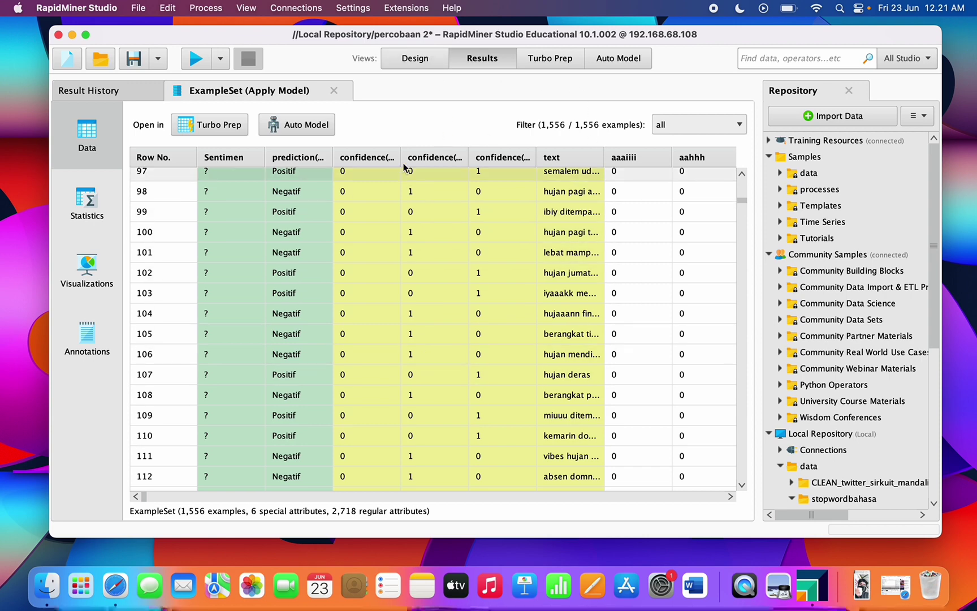
Step: Find the Write CSV operator and insert it in the process design after Apply Model, fed by its labelled data output
click(417, 66)
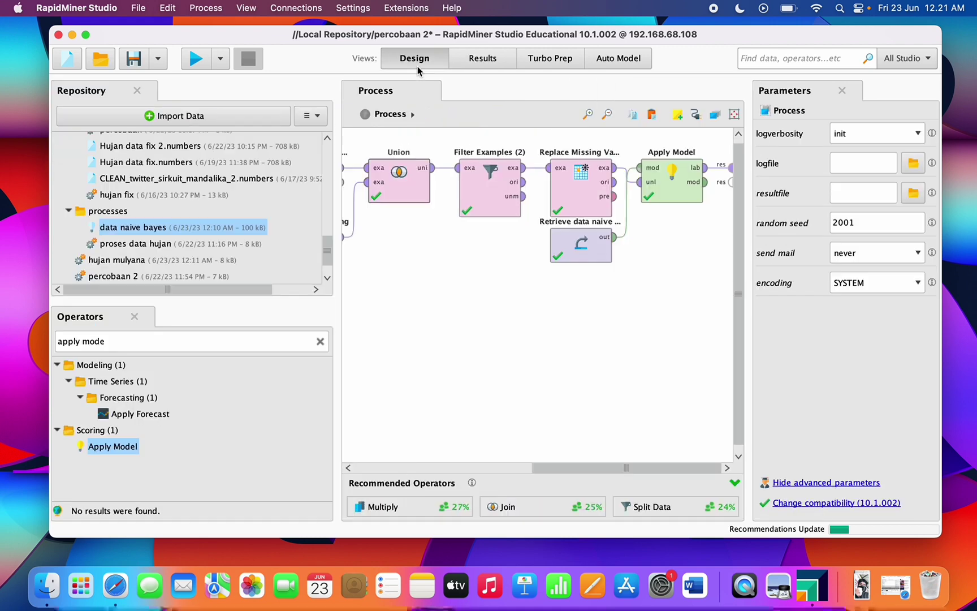
click(319, 342)
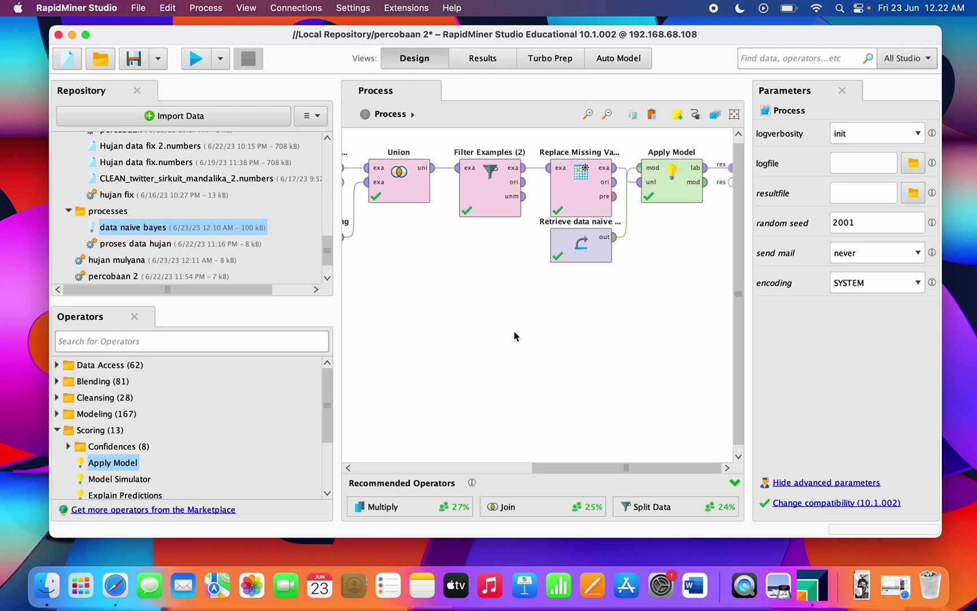
text(write)
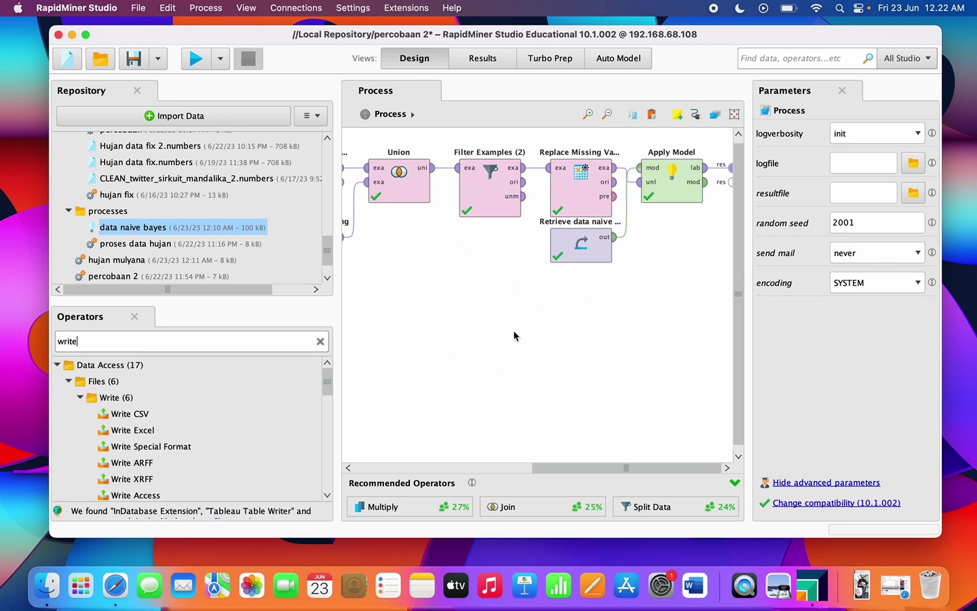
drag(136, 419, 643, 180)
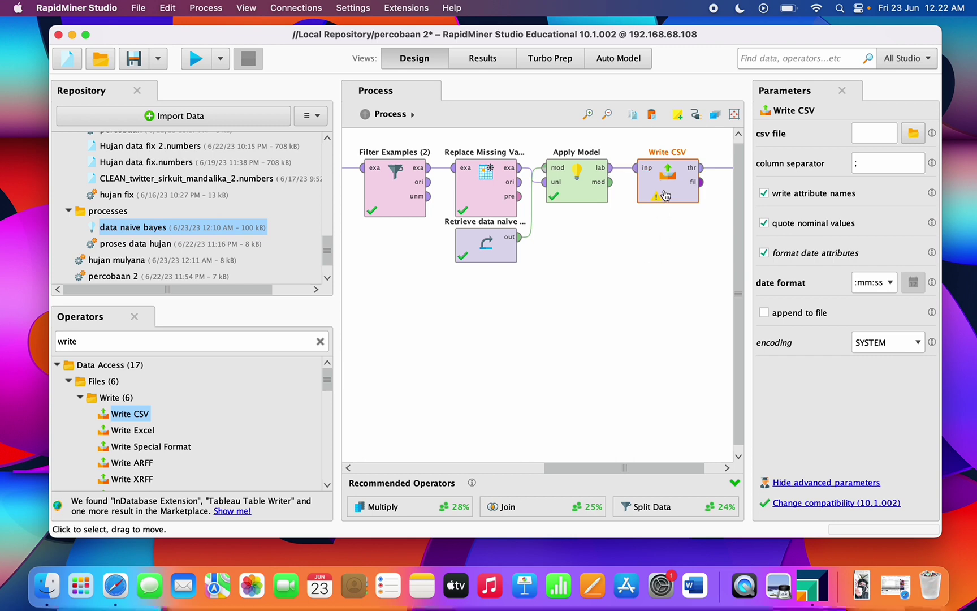
Step: Set the Write CSV output file to "data hujan rapid miner data mining.csv" in the Documents/RapidMiner/Local Repository/data folder
click(913, 133)
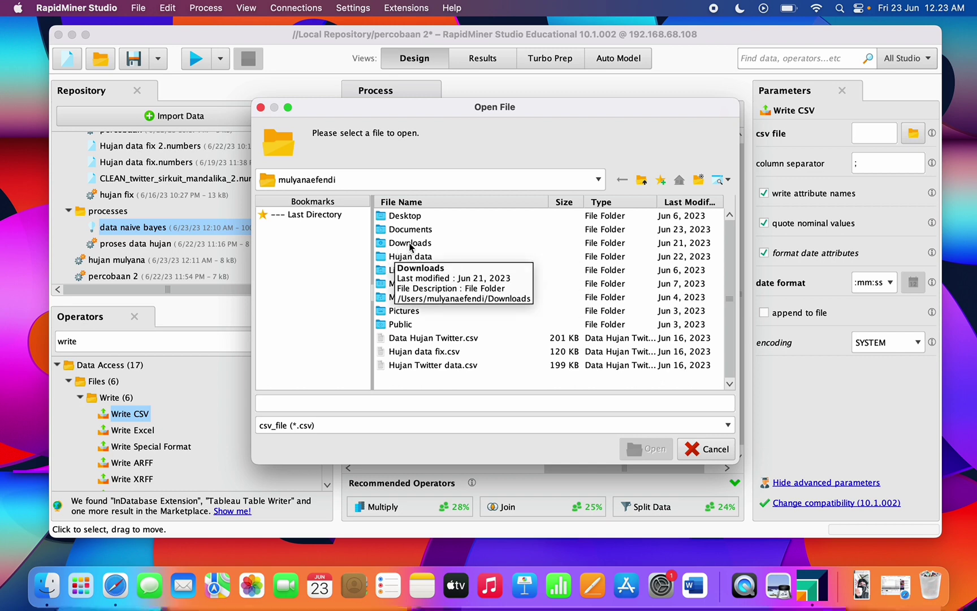
double_click(411, 229)
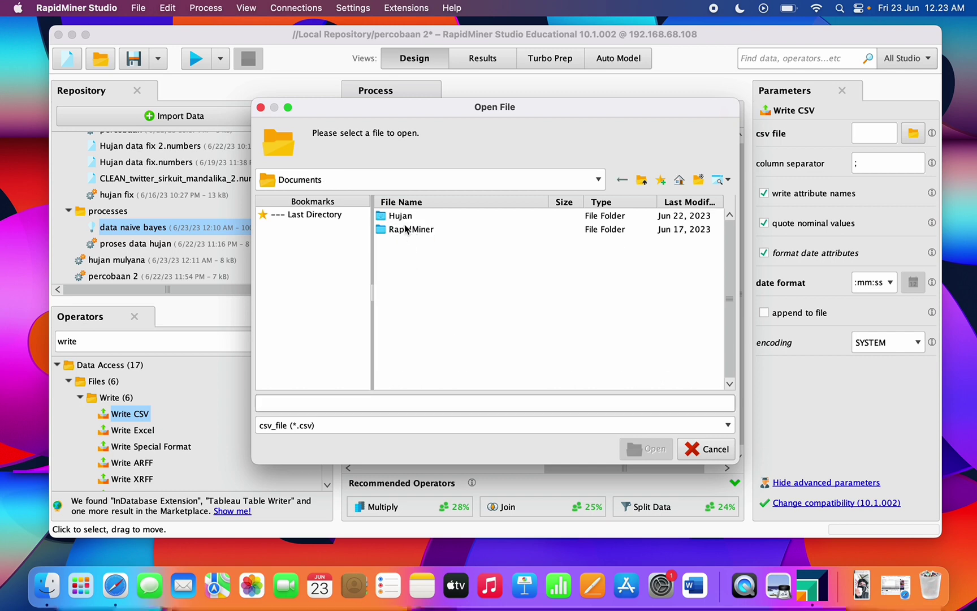
double_click(406, 229)
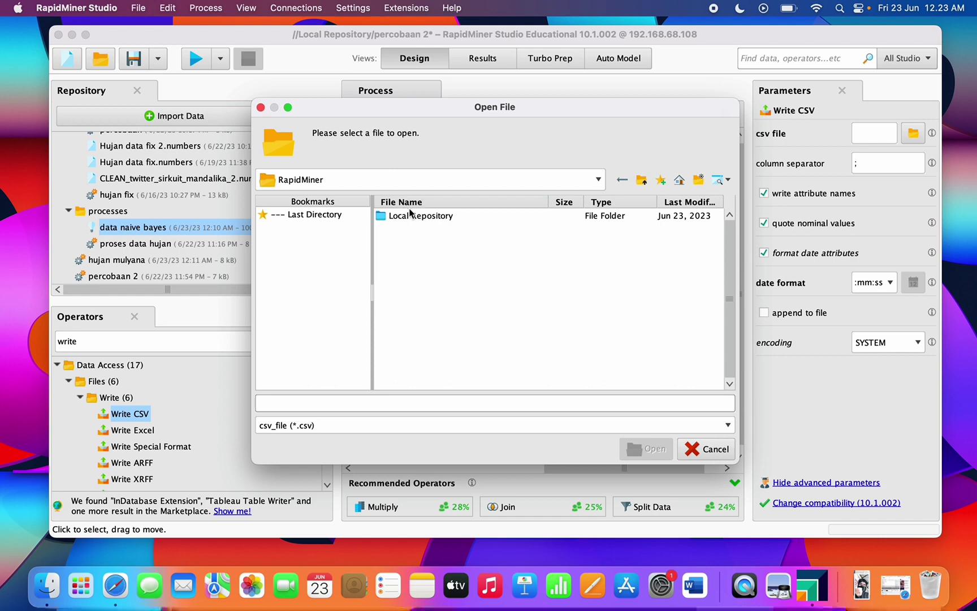
click(414, 218)
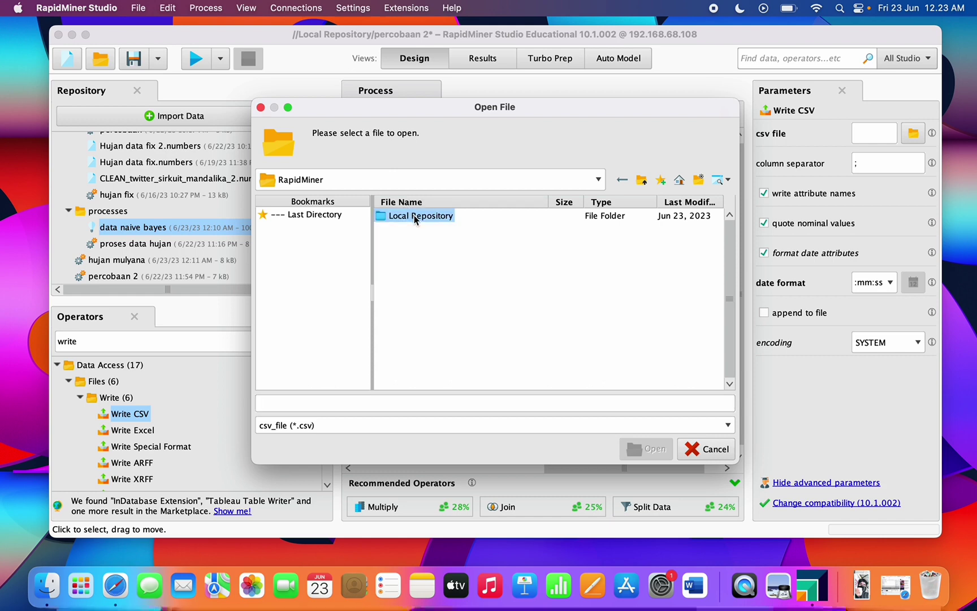
double_click(415, 219)
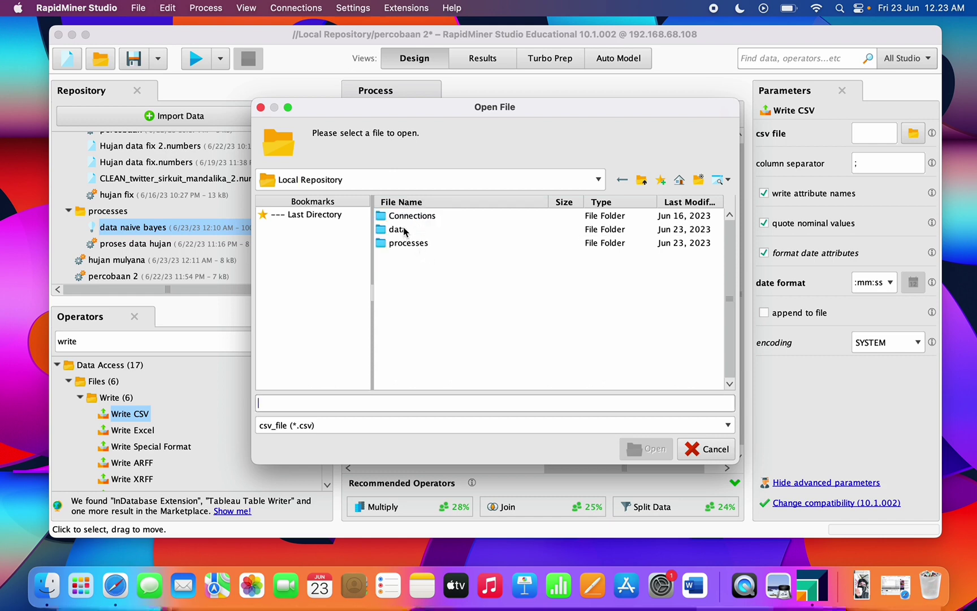
double_click(404, 229)
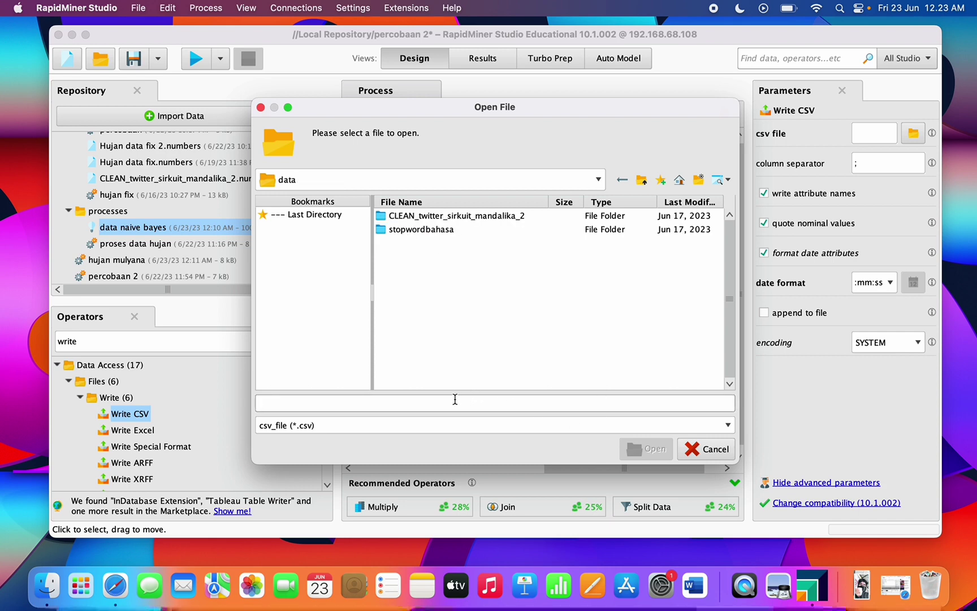
text(data hujan rapid minndr)
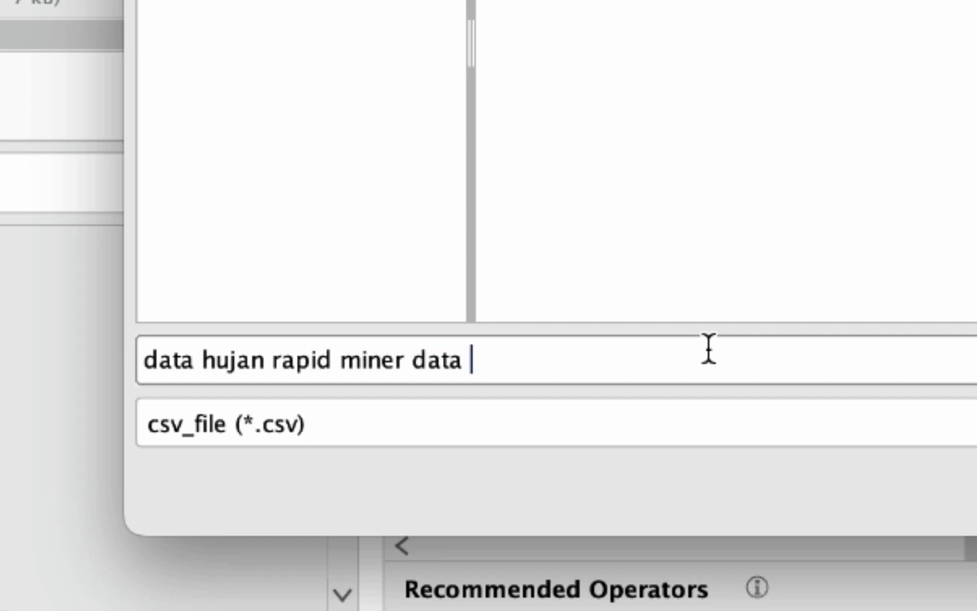
key(Return)
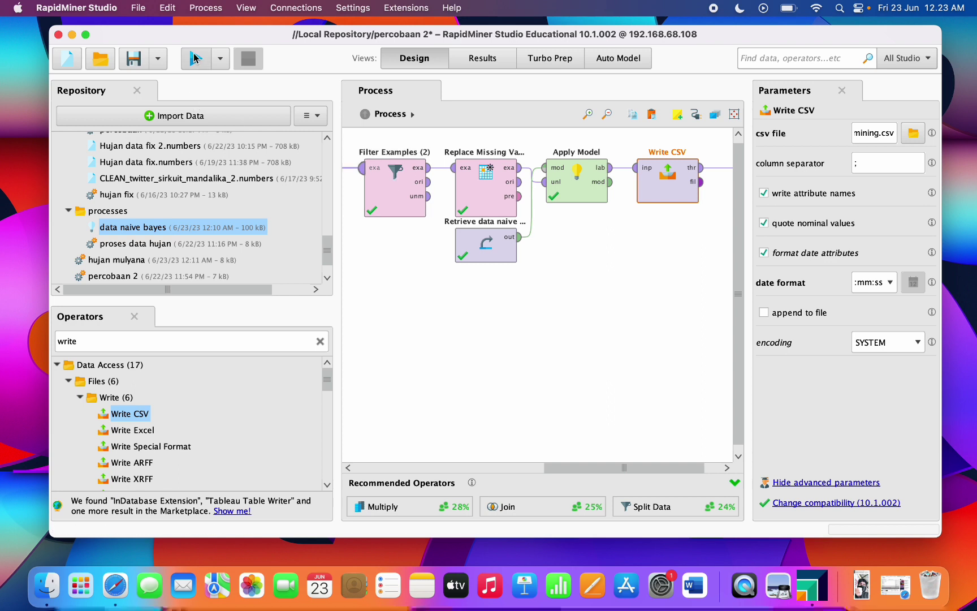
Step: Run the process to export the predictions to CSV and review the Apply Model example set
click(194, 58)
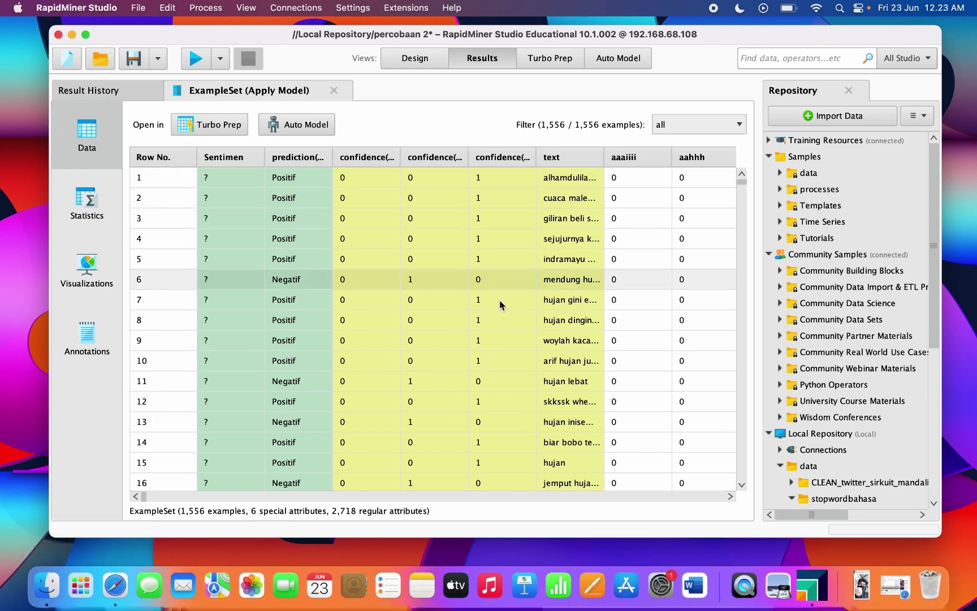
scroll(555, 286, down, 5)
scroll(558, 280, up, 5)
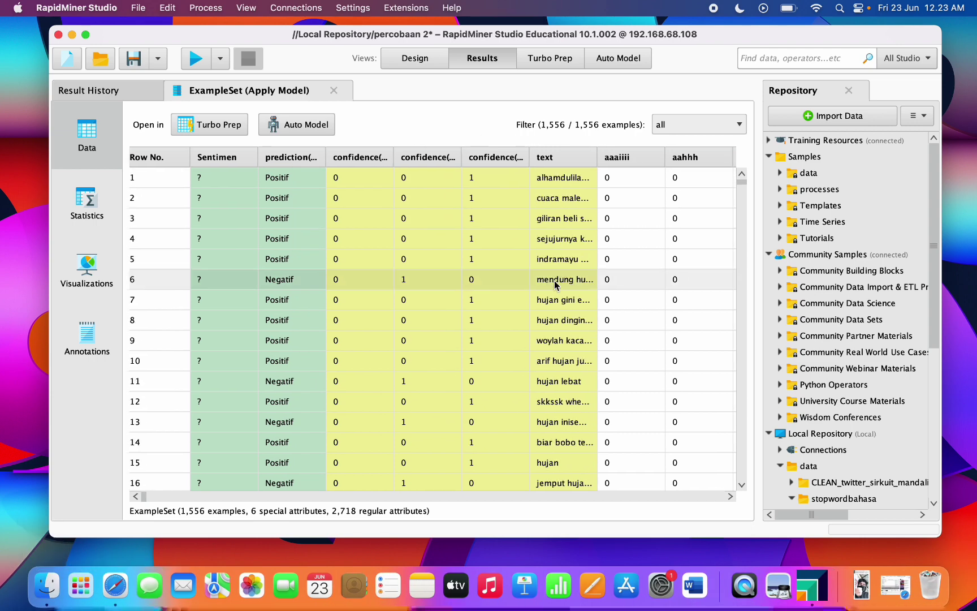
scroll(561, 280, right, 1)
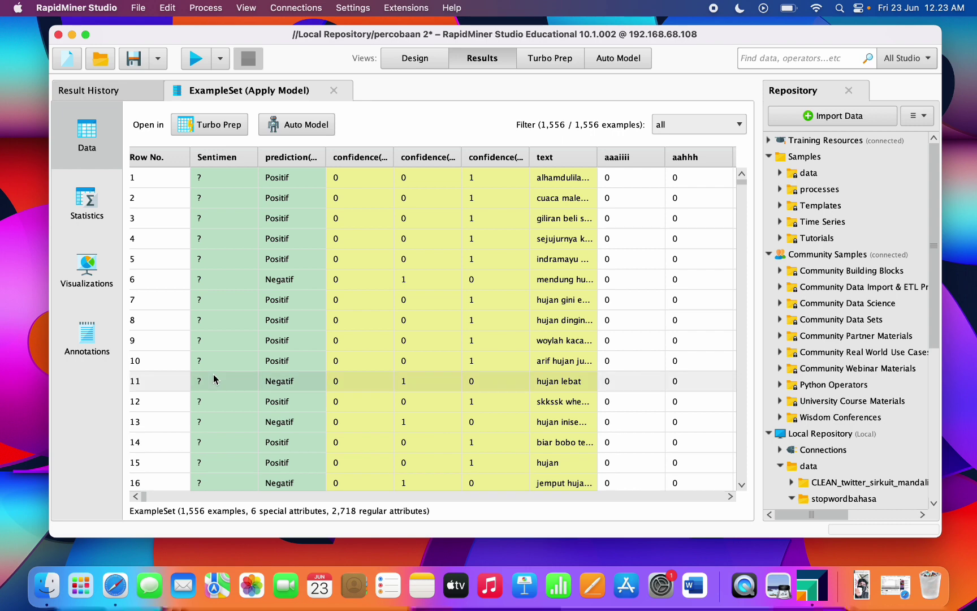
Step: Switch to Finder, open "data hujan rapid miner data mining.csv" from Documents/RapidMiner/Local Repository/data in Numbers, and dismiss the import warnings
click(47, 585)
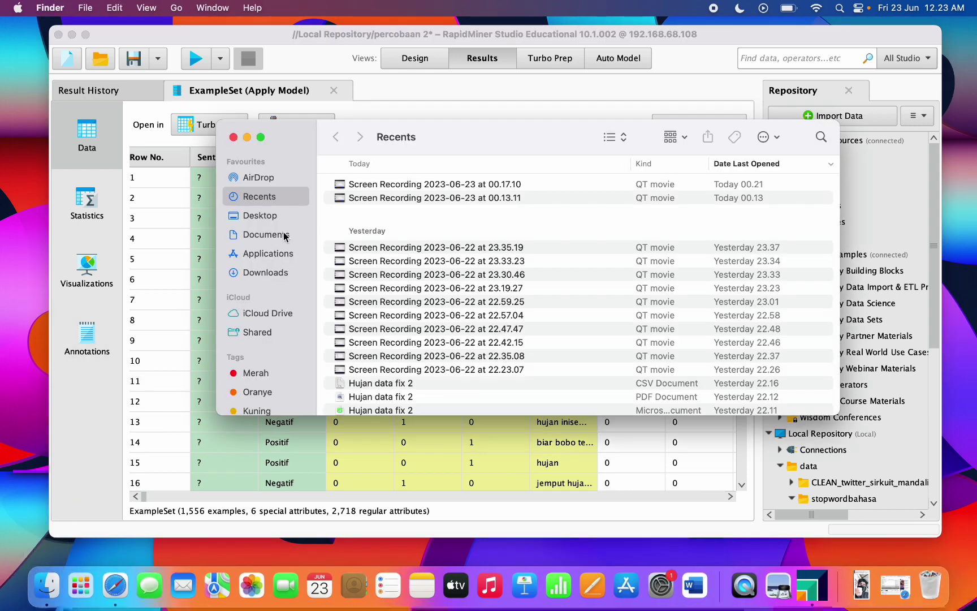
drag(275, 222, 276, 235)
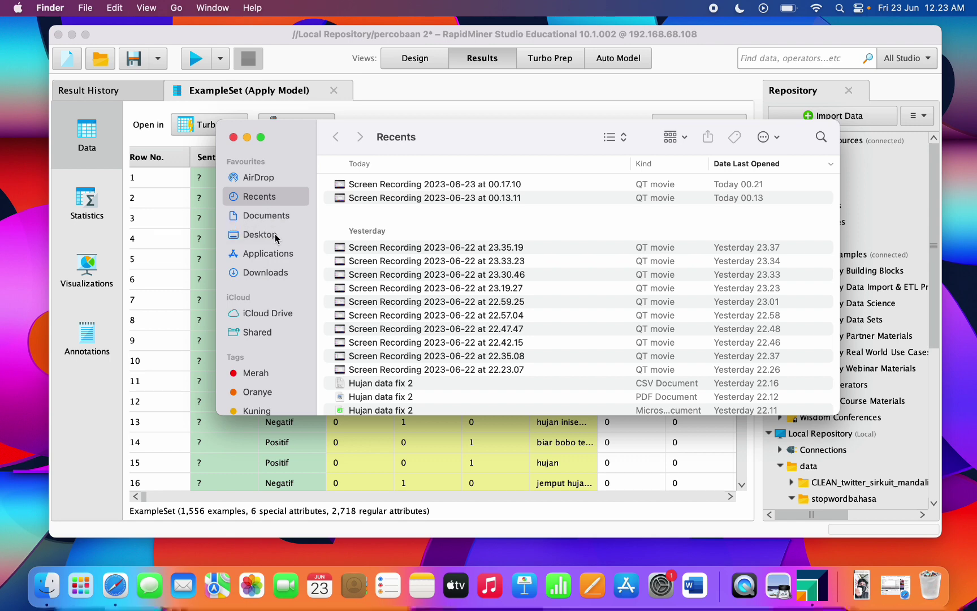
click(272, 215)
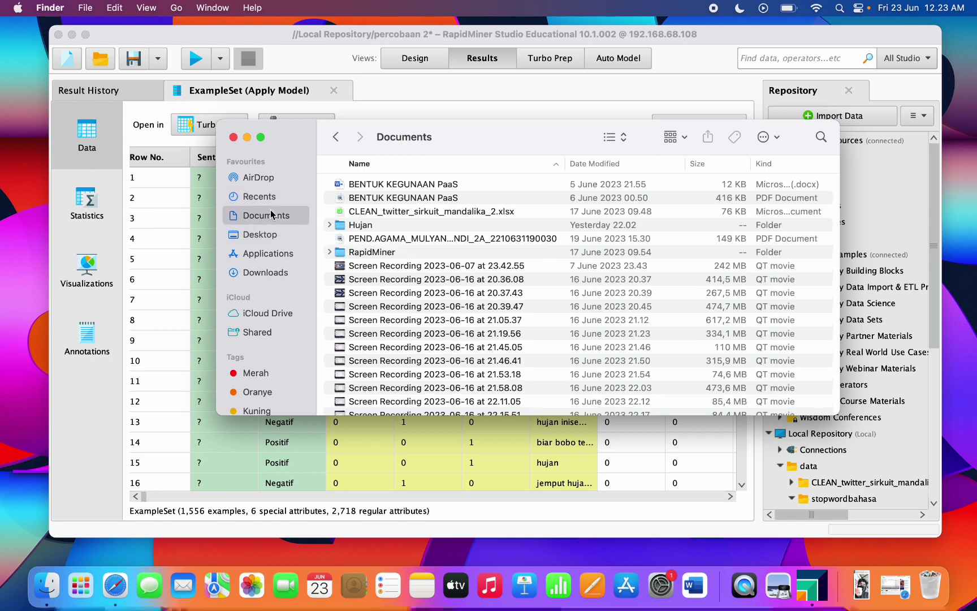
double_click(366, 252)
double_click(371, 186)
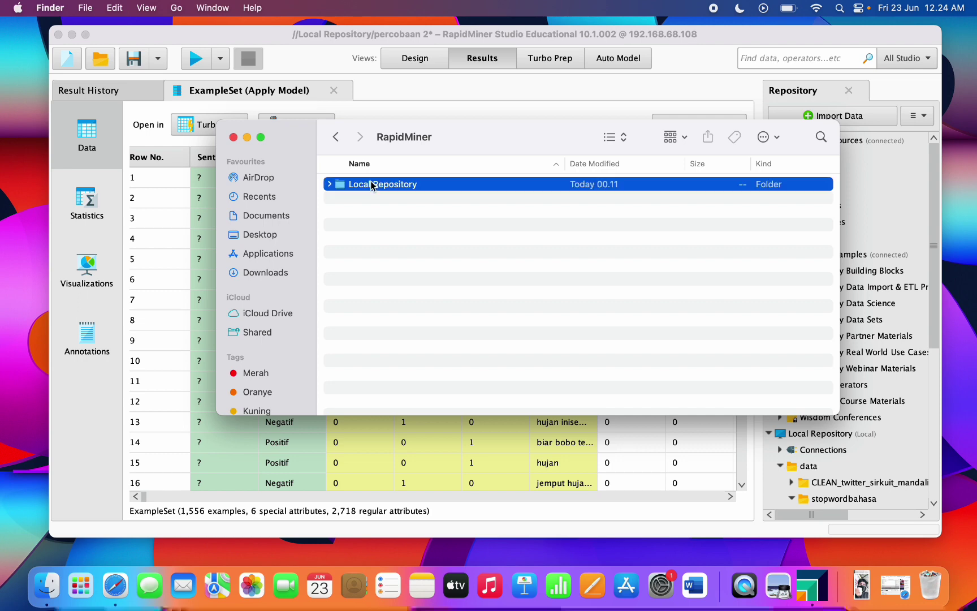
double_click(369, 198)
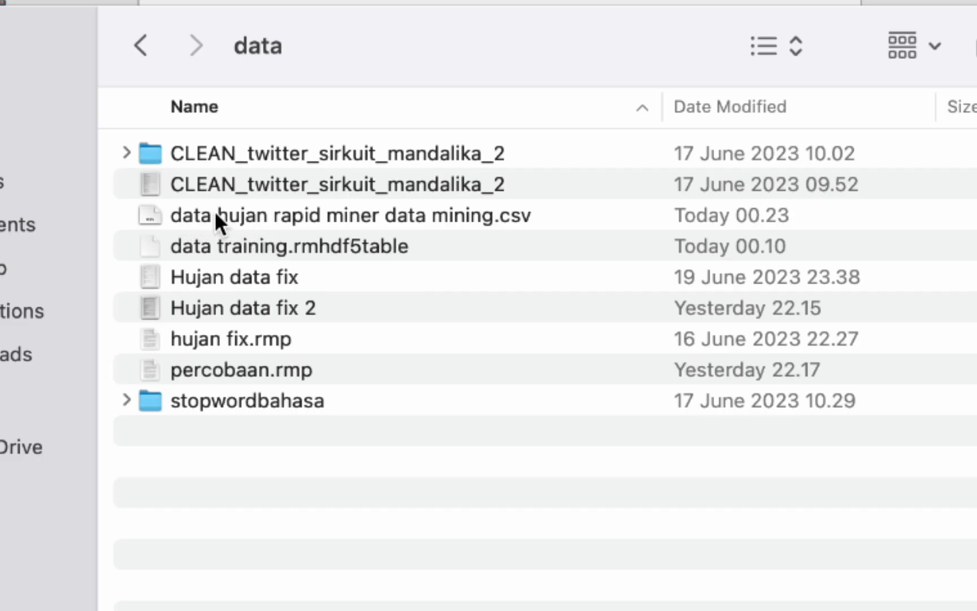
double_click(282, 215)
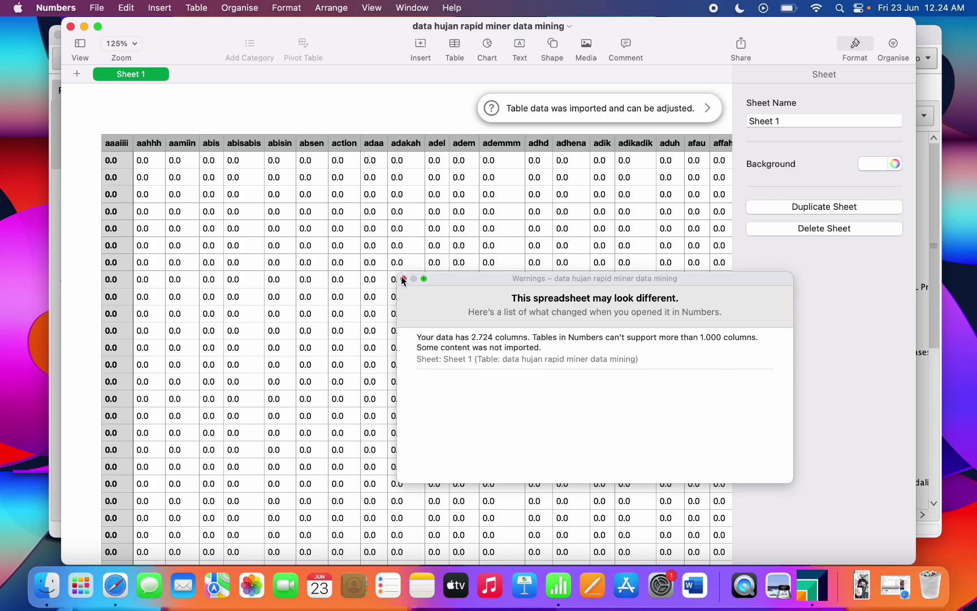
click(403, 280)
Step: Examine the word columns and their values down the rows of the exported spreadsheet, ending back at the header row
scroll(403, 280, down, 10)
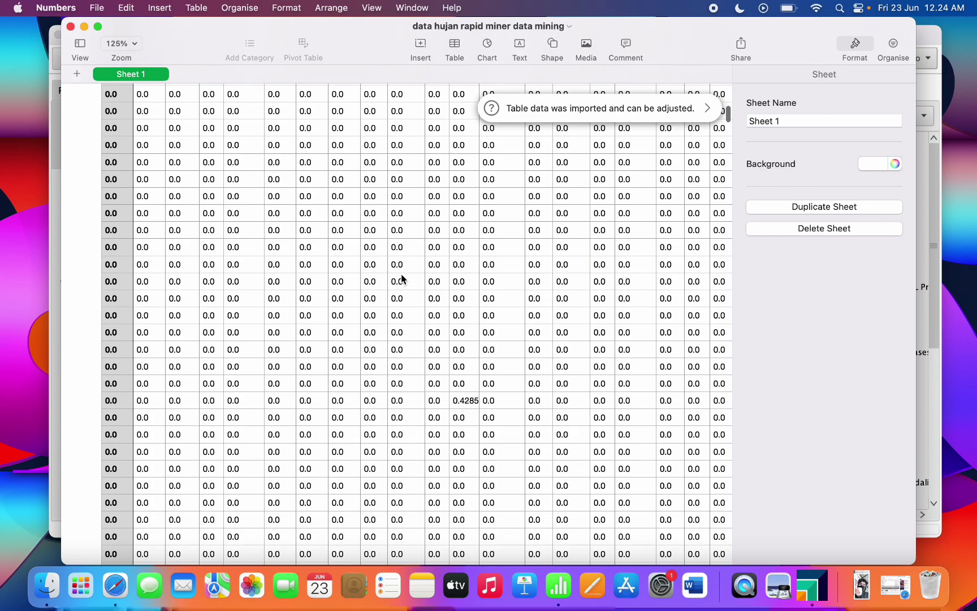
scroll(403, 279, down, 15)
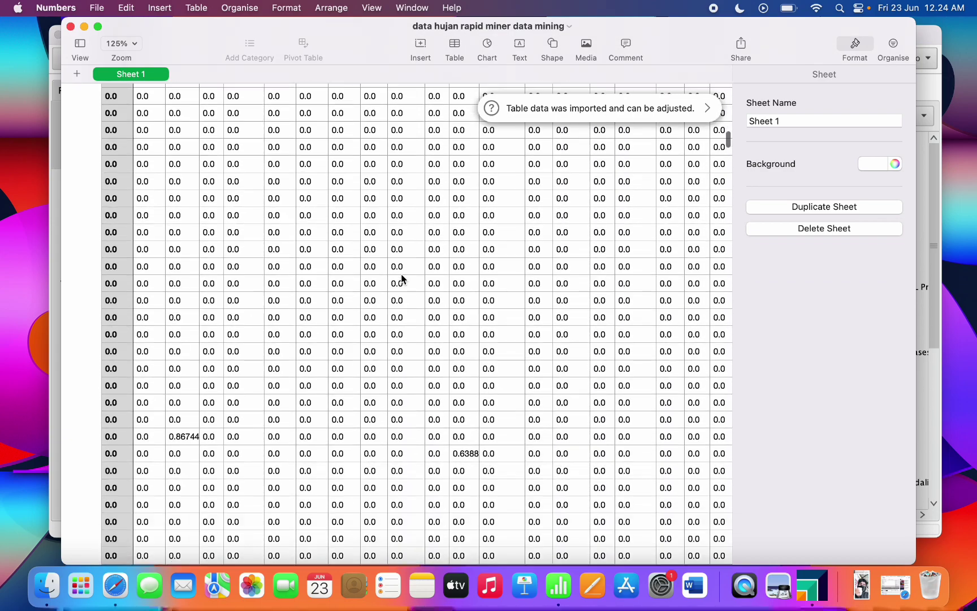
scroll(403, 279, down, 15)
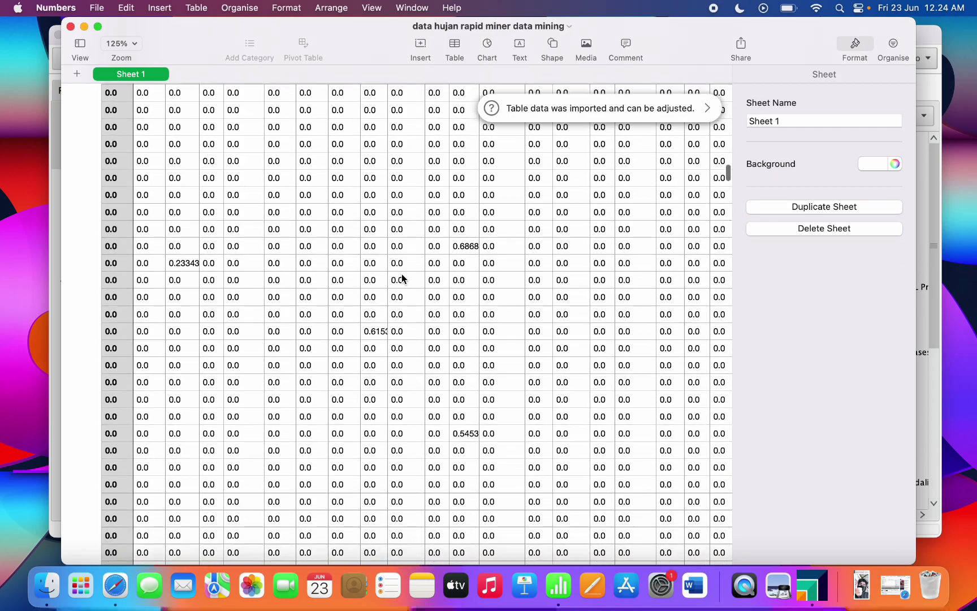
scroll(403, 279, up, 15)
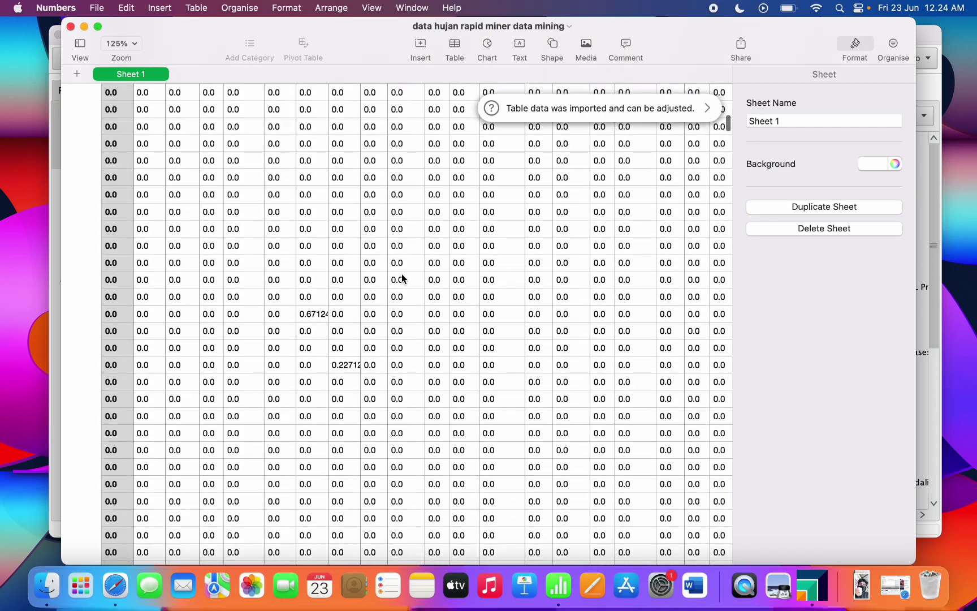
scroll(403, 279, up, 10)
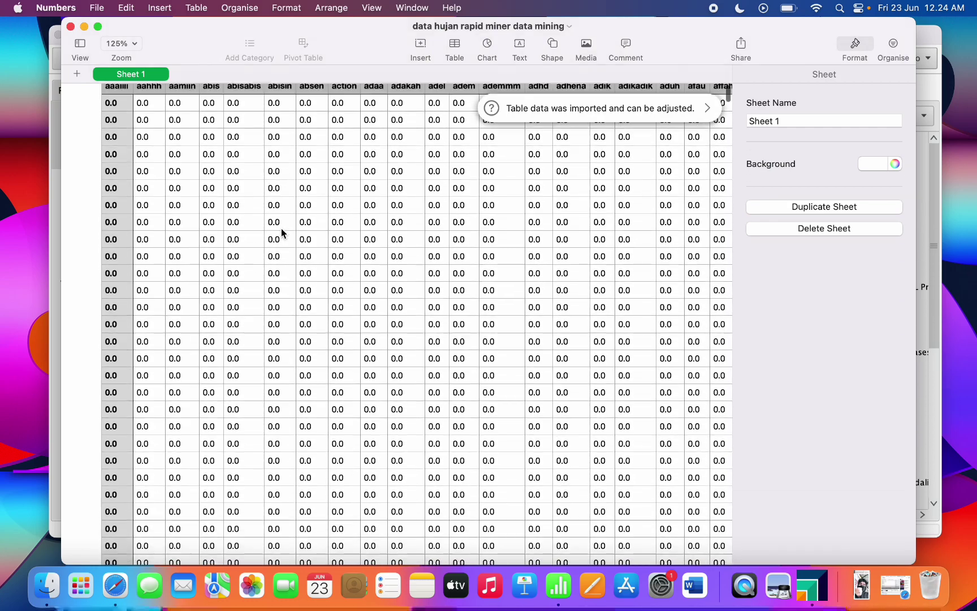
scroll(281, 228, up, 3)
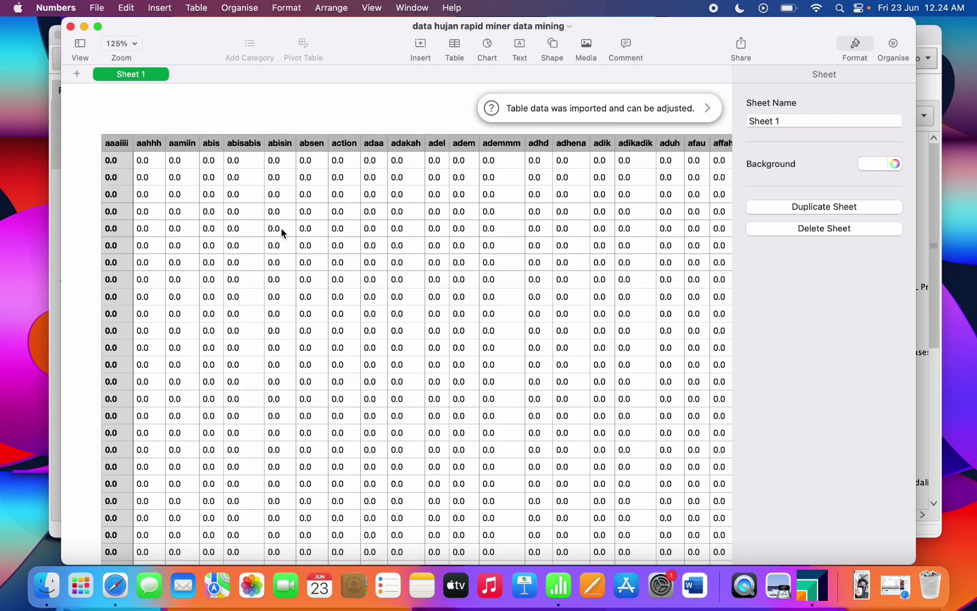